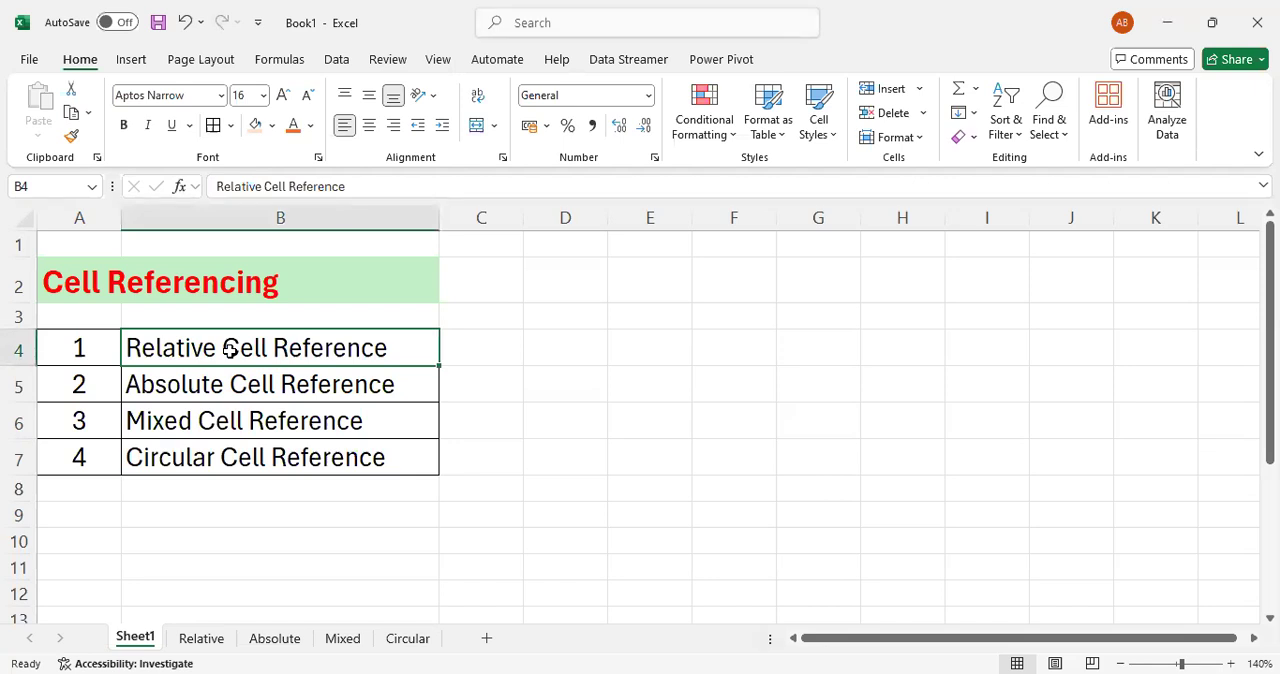
# - Review the four cell reference types listed on Sheet1, from Relative to Circular
pyautogui.press('Down')
pyautogui.press('Up')
pyautogui.press('Down')
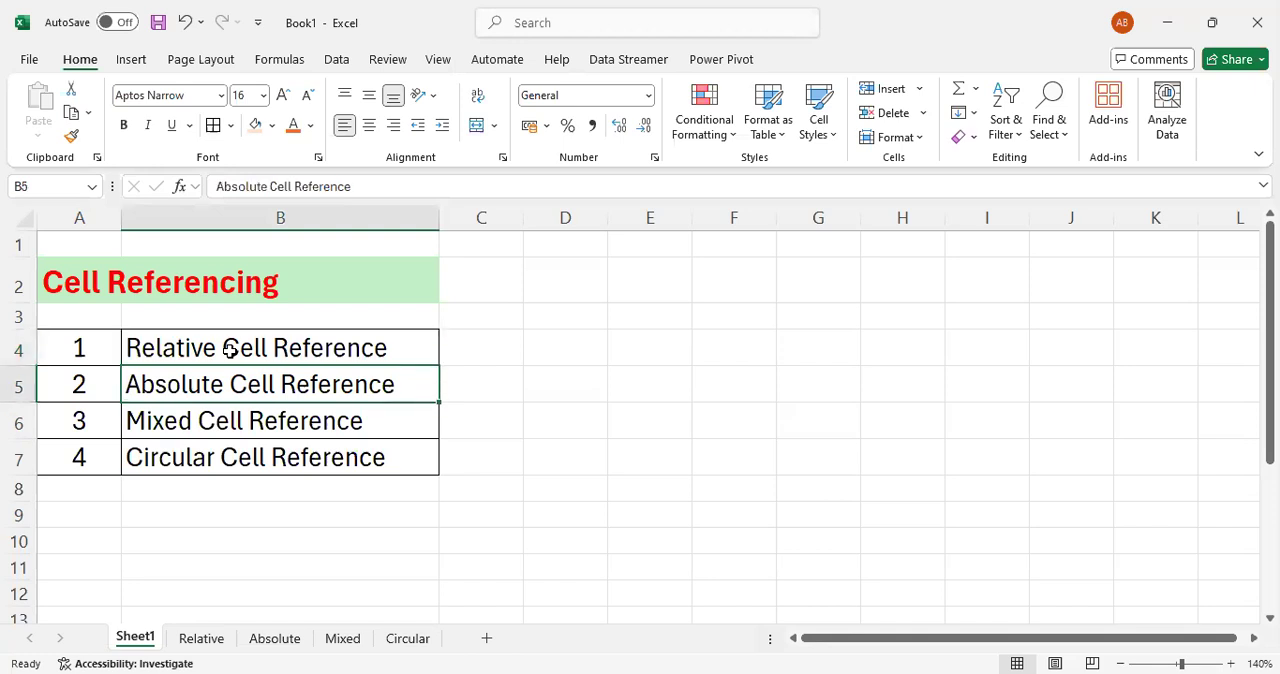
pyautogui.press('Down')
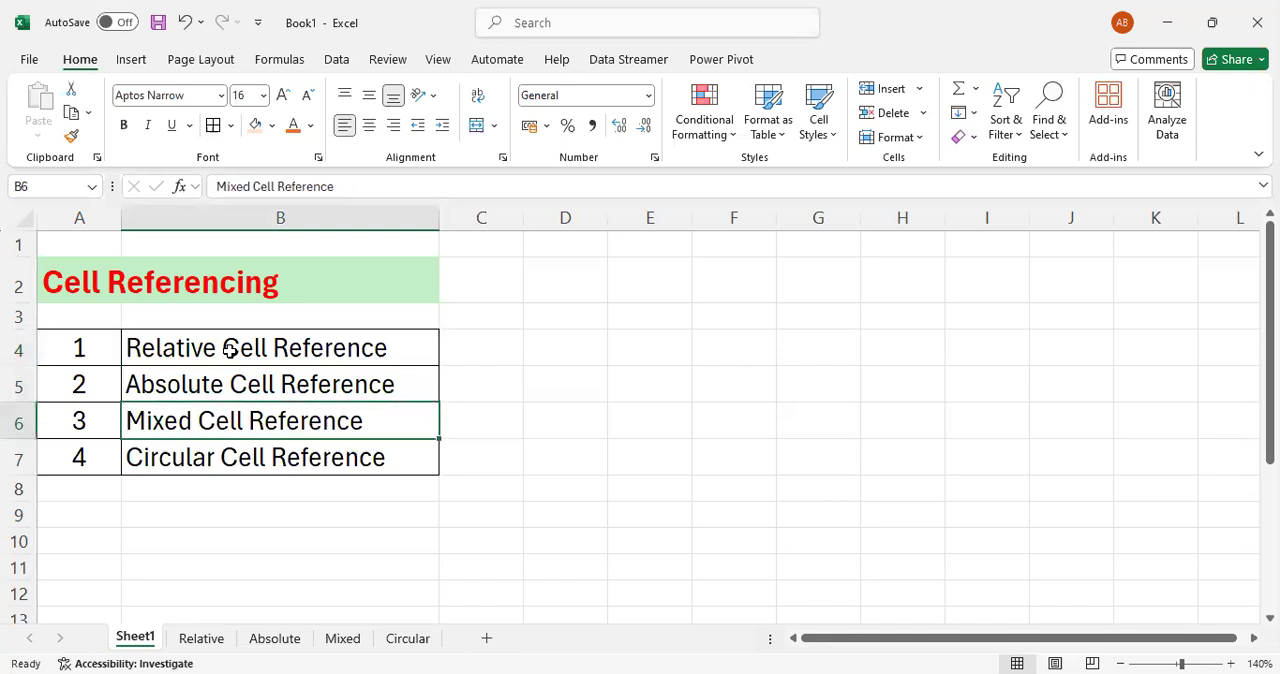
pyautogui.press('Down')
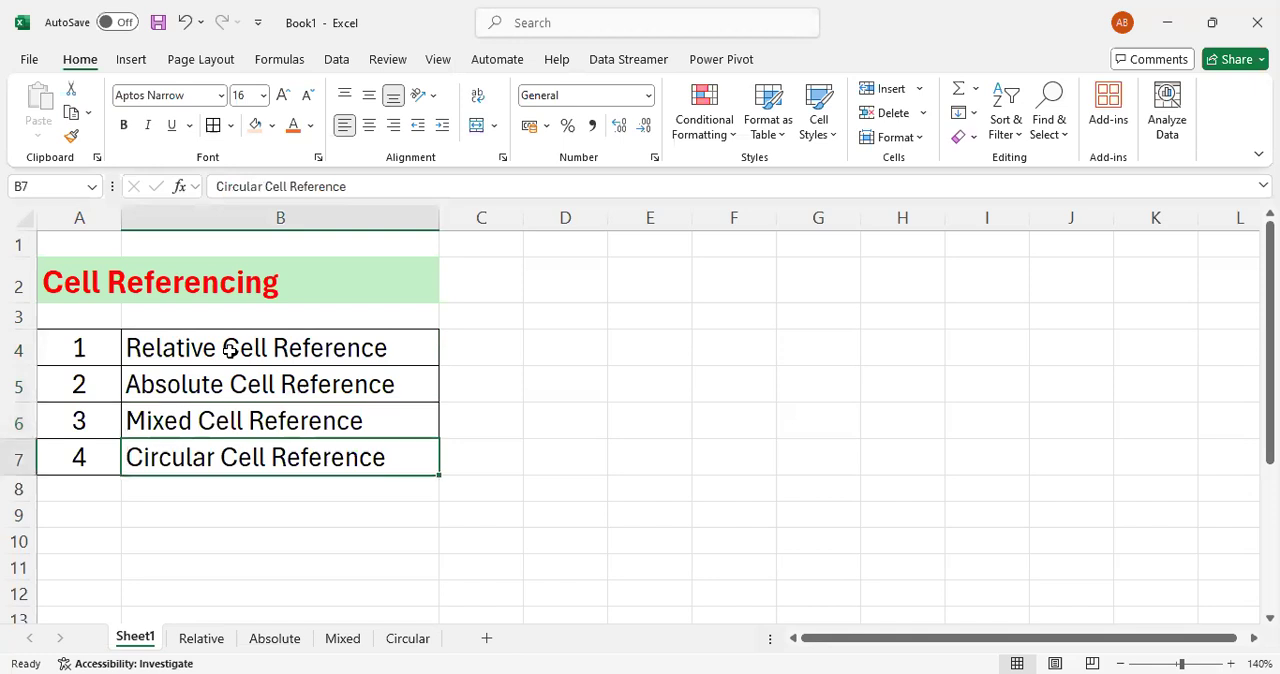
pyautogui.press('Up')
pyautogui.press('Up')
pyautogui.press('Up')
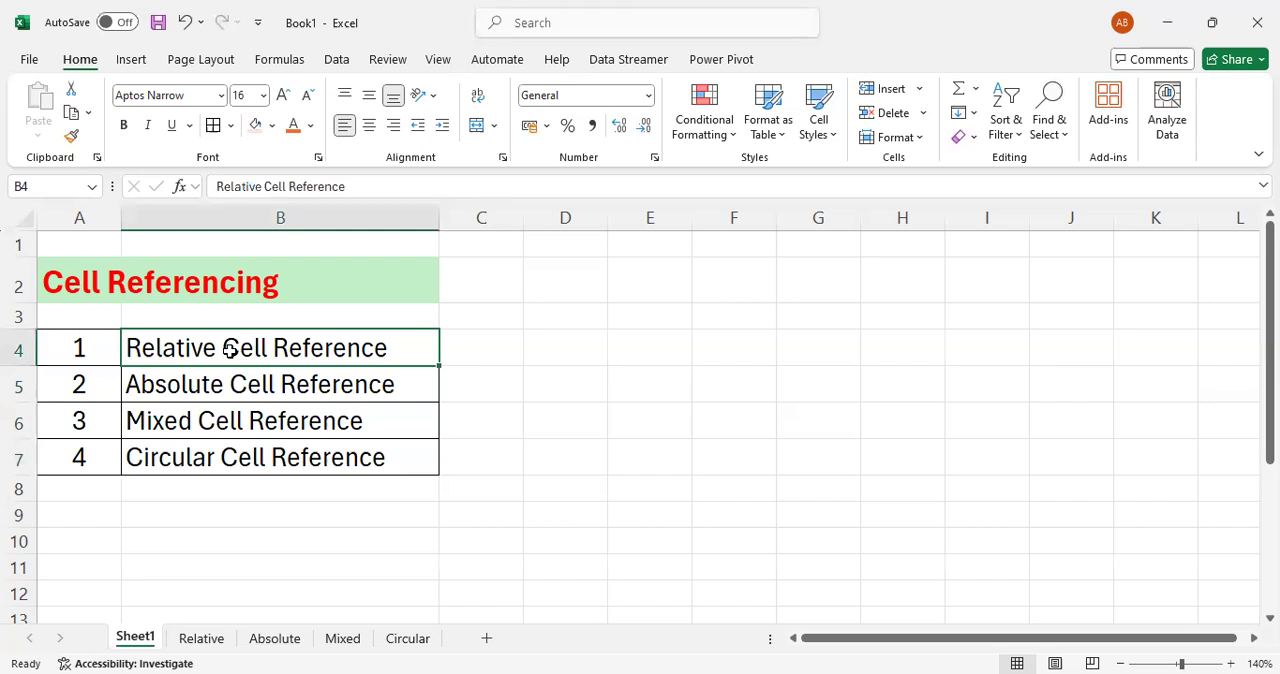
# - On the Relative sheet, calculate the Mouse value in D5 with =B5*C5 and fill the formula down to D8
pyautogui.click(200, 638)
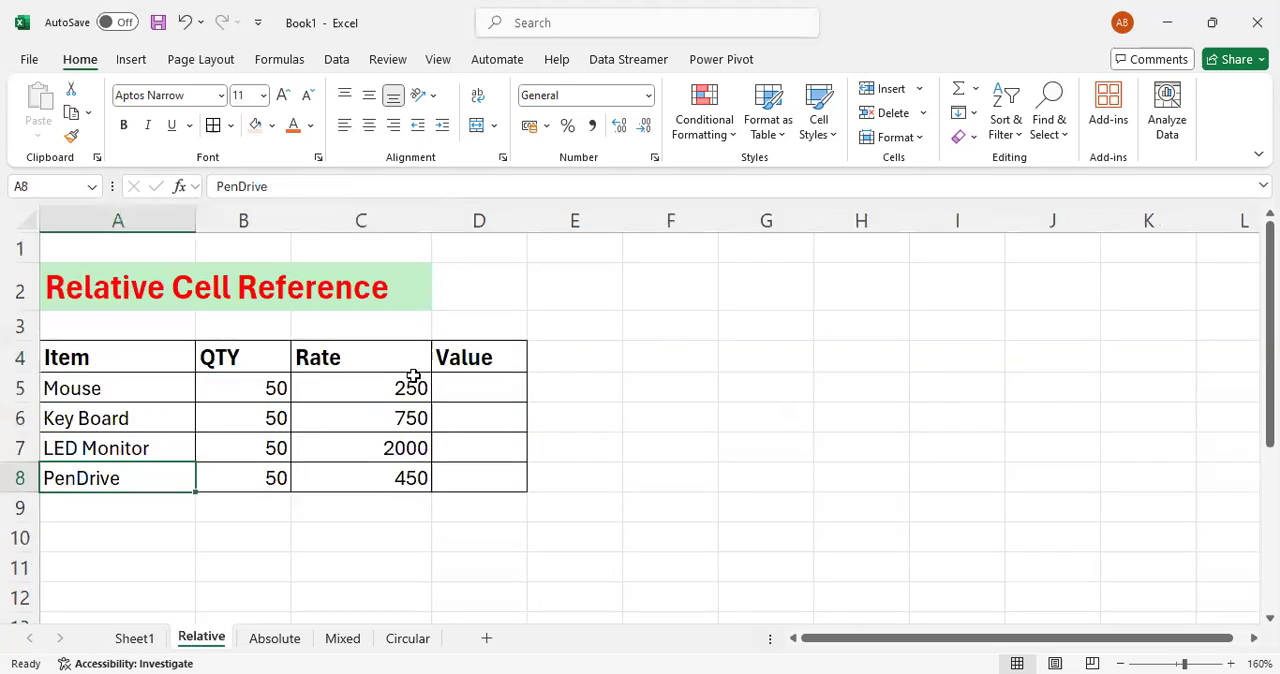
pyautogui.click(380, 397)
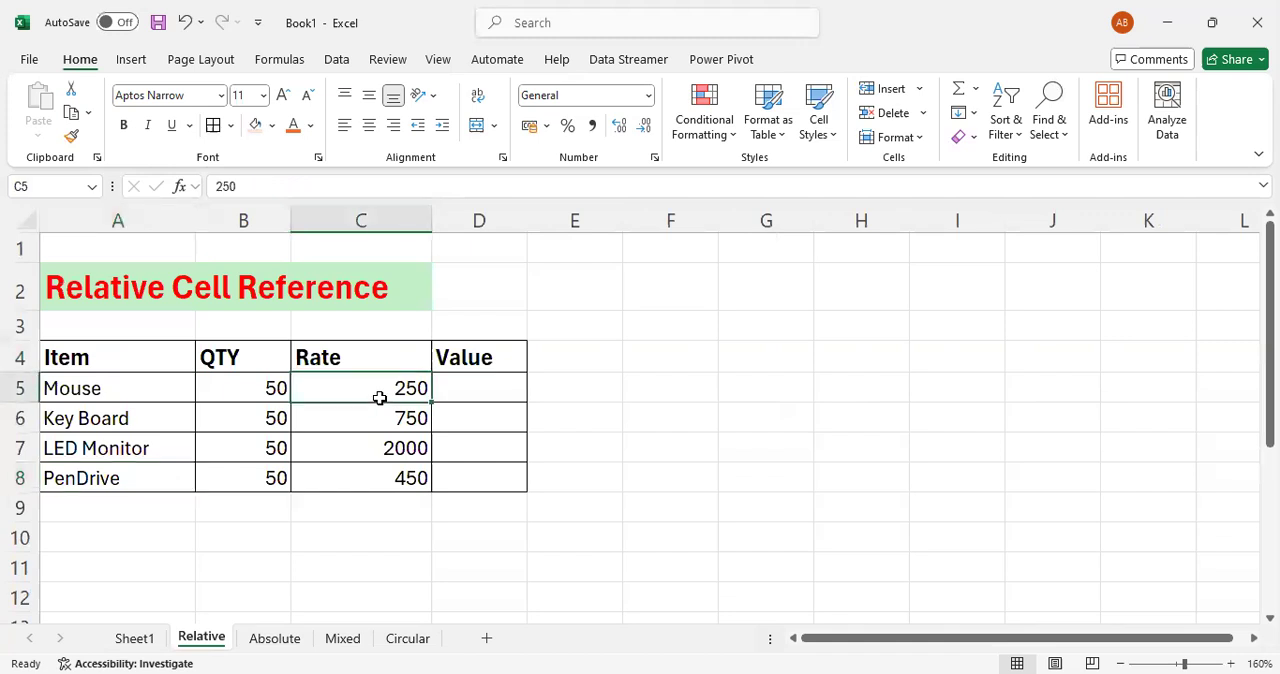
pyautogui.click(509, 396)
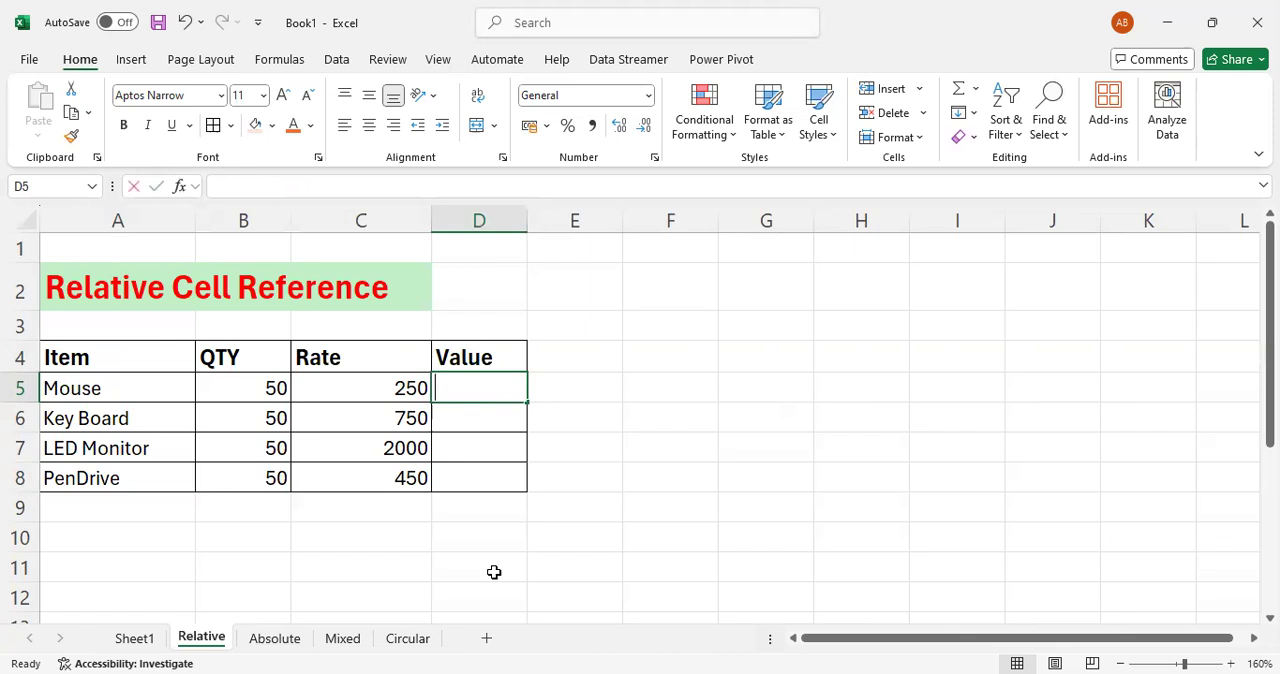
pyautogui.write('=')
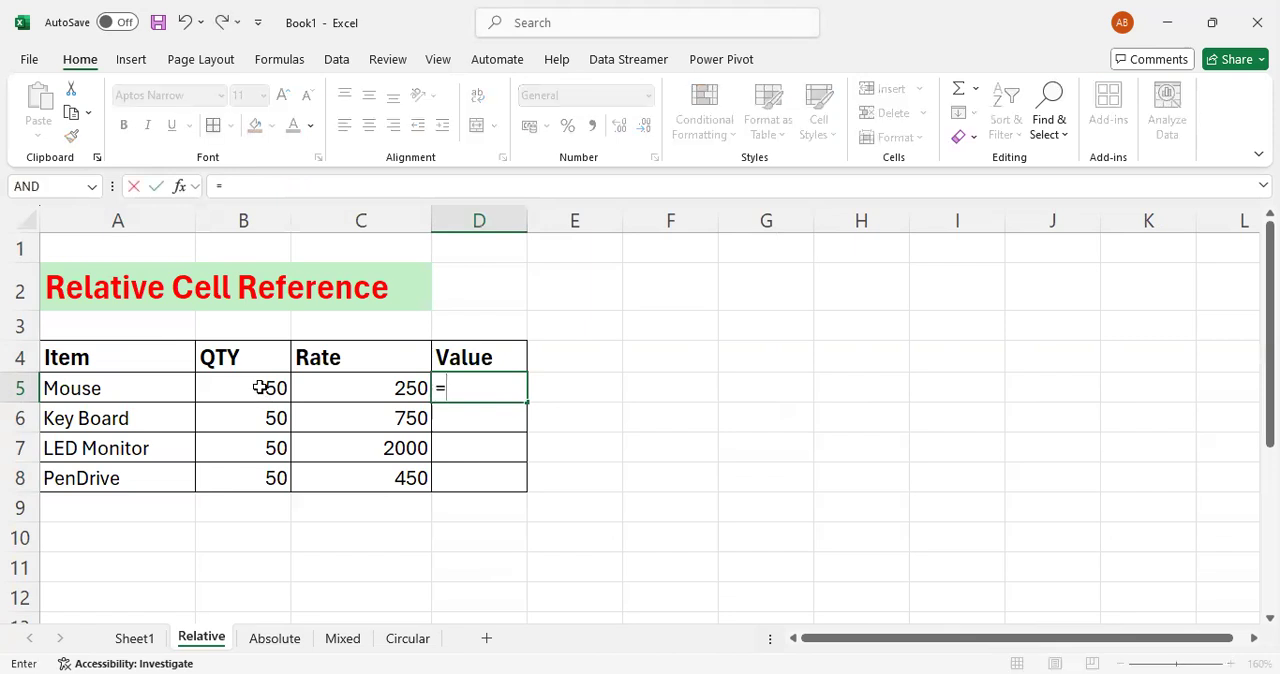
pyautogui.click(257, 388)
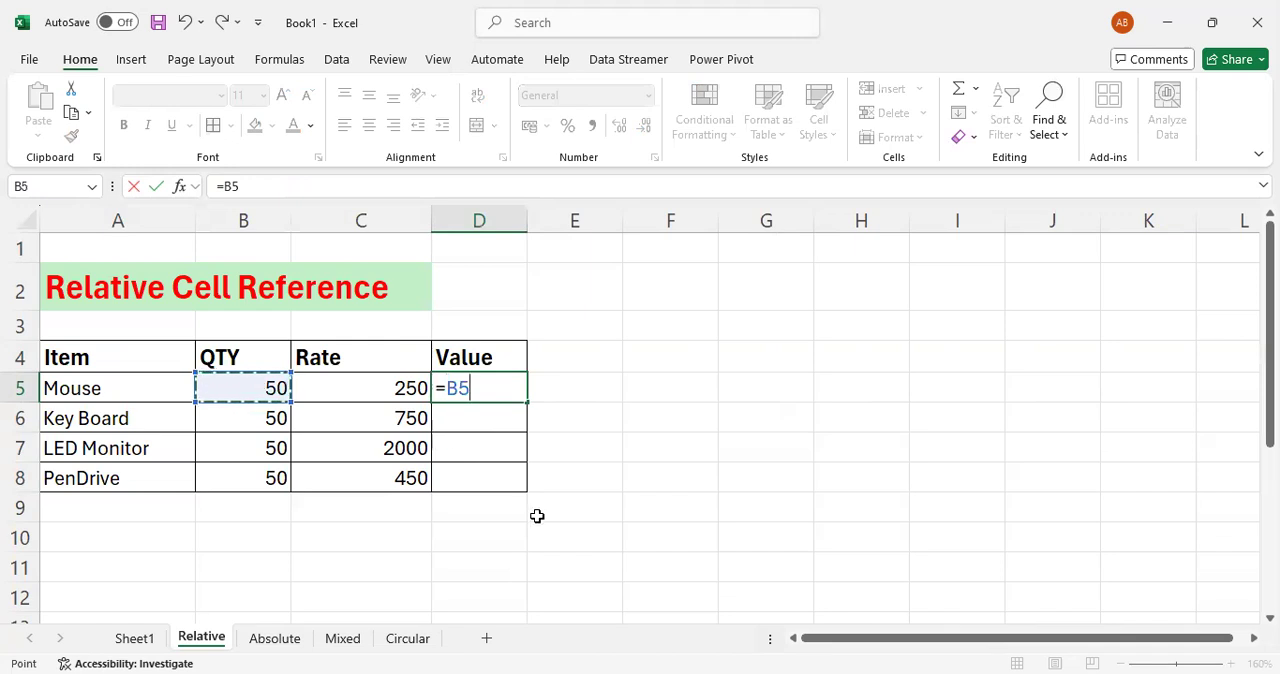
pyautogui.write('*')
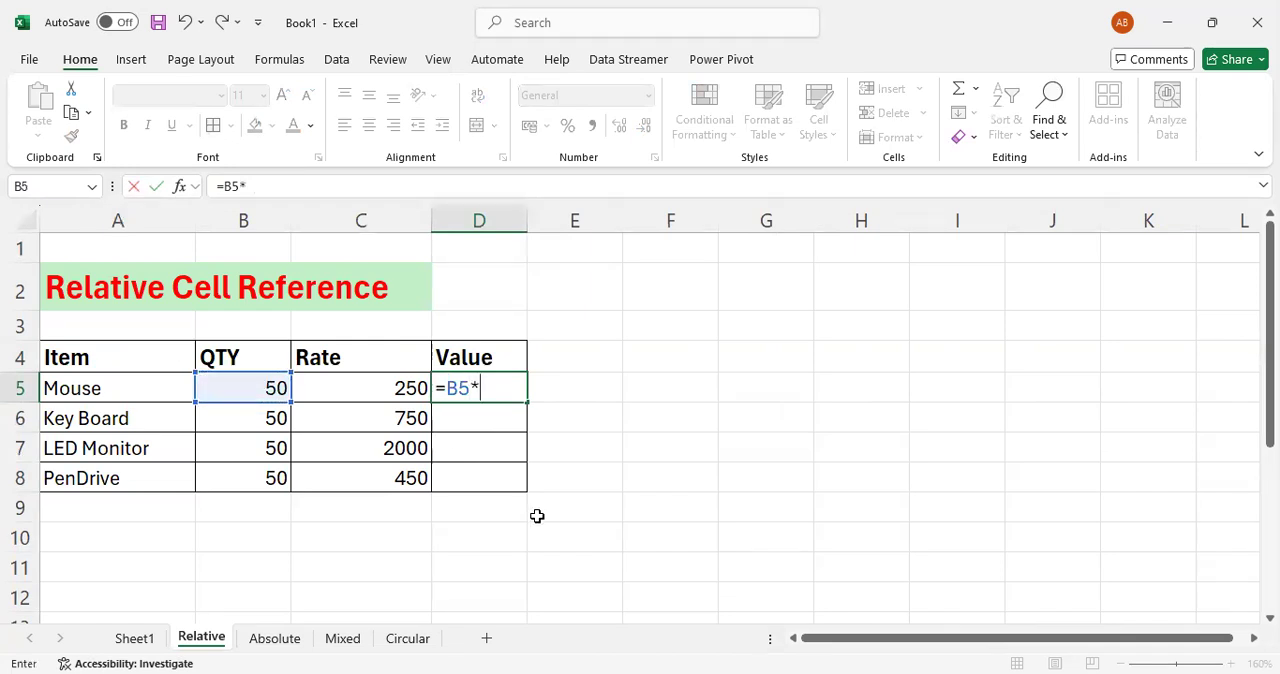
pyautogui.click(368, 386)
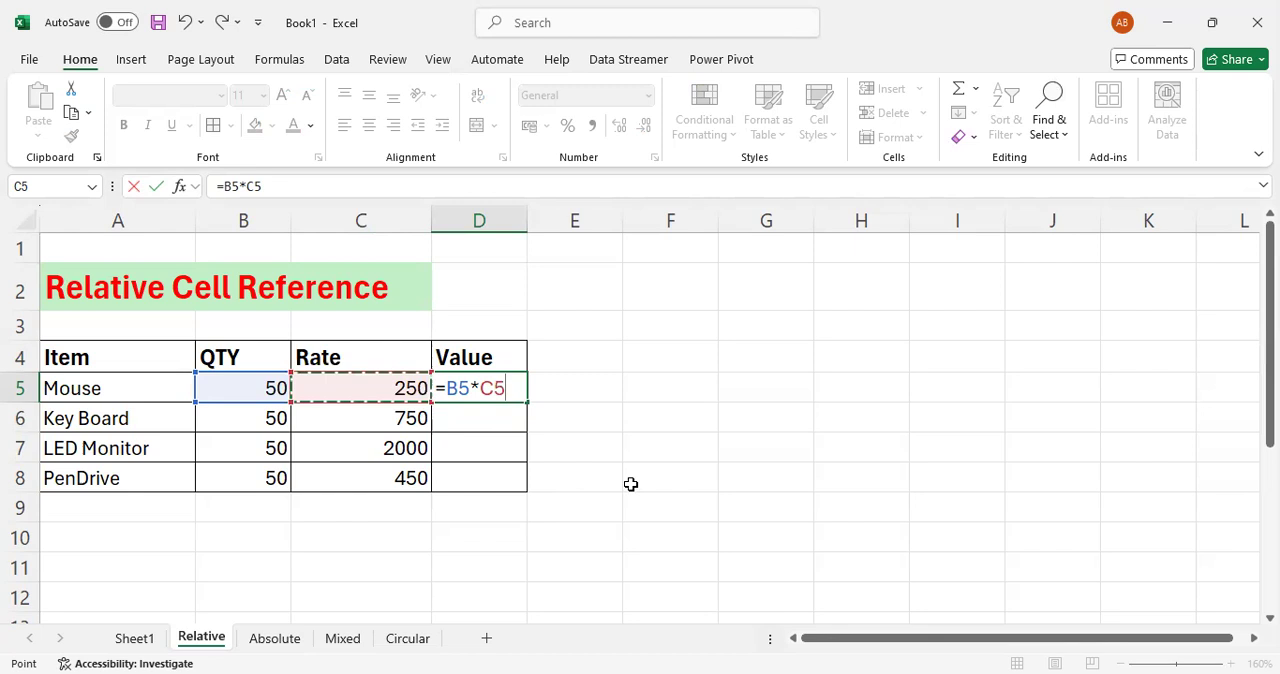
pyautogui.press('Return')
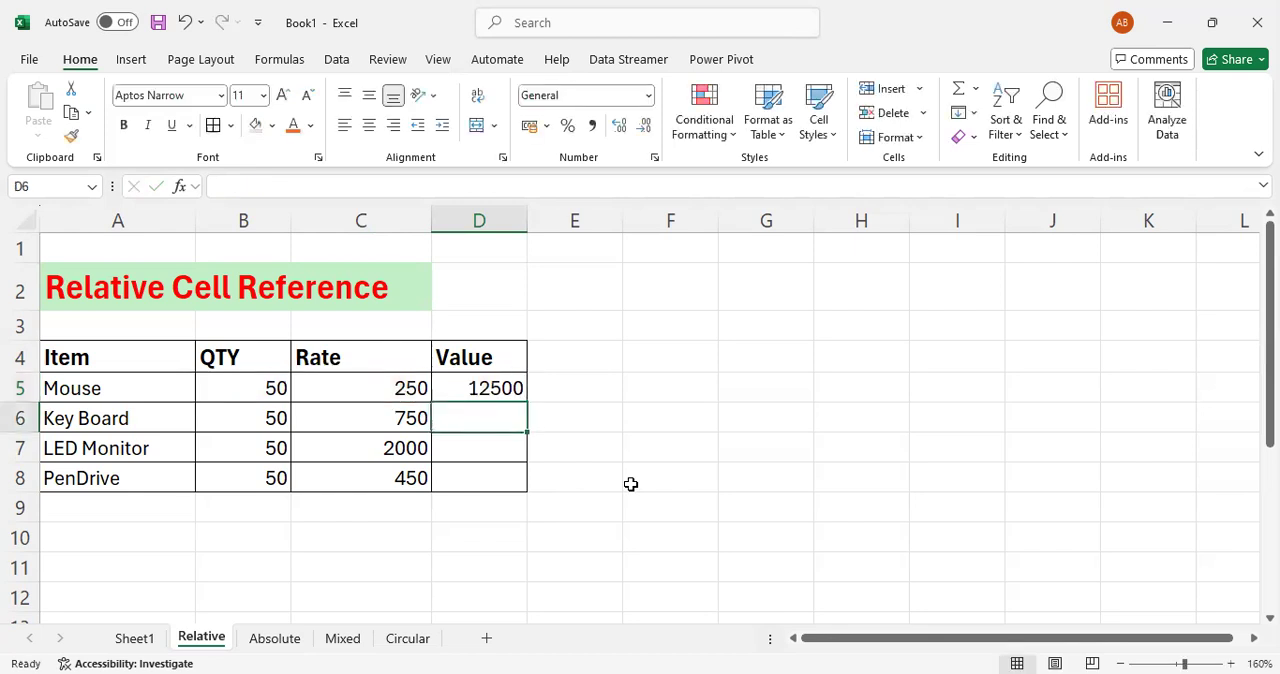
pyautogui.press('Up')
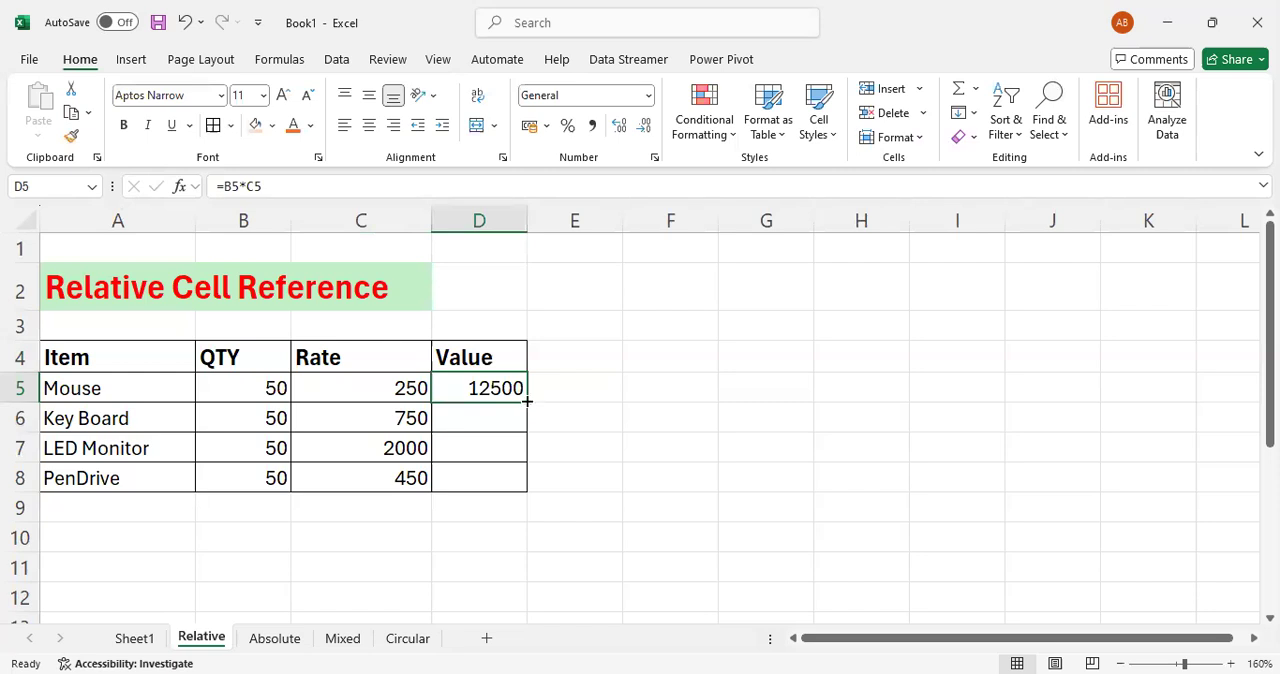
pyautogui.moveTo(527, 401); pyautogui.dragTo(506, 490)
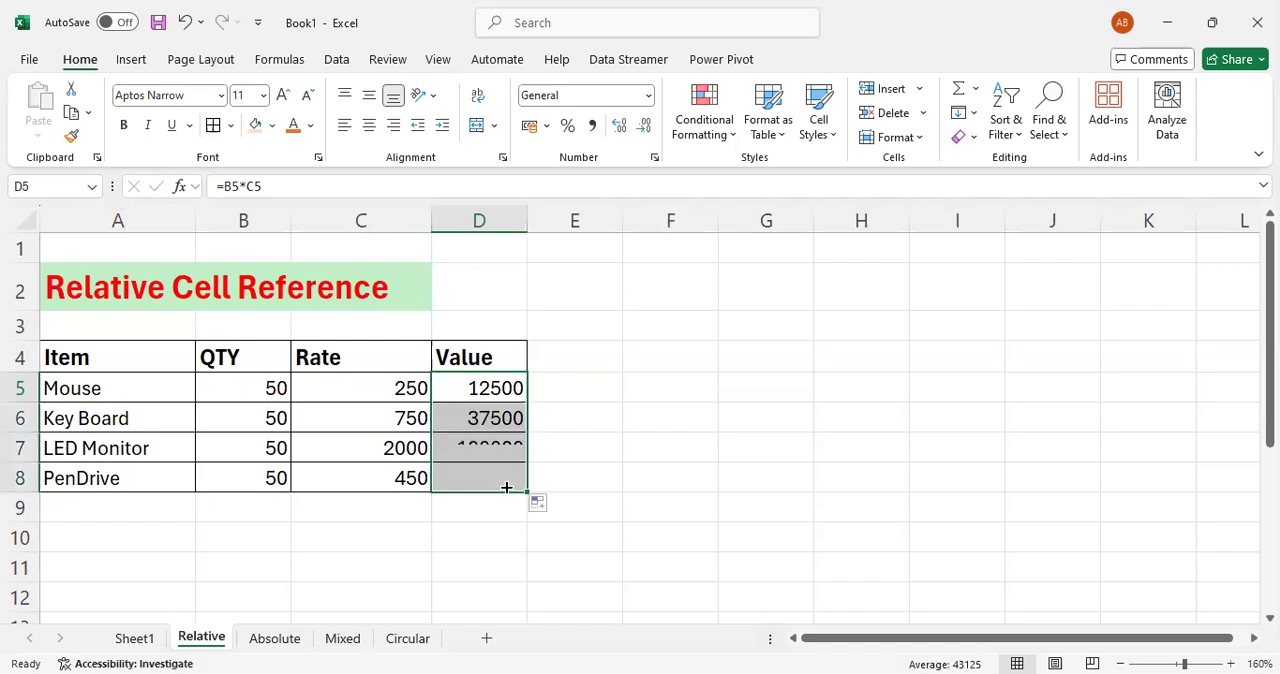
# - Inspect the formulas in the Value column for Mouse and Key Board to compare which cells they reference
pyautogui.click(485, 418)
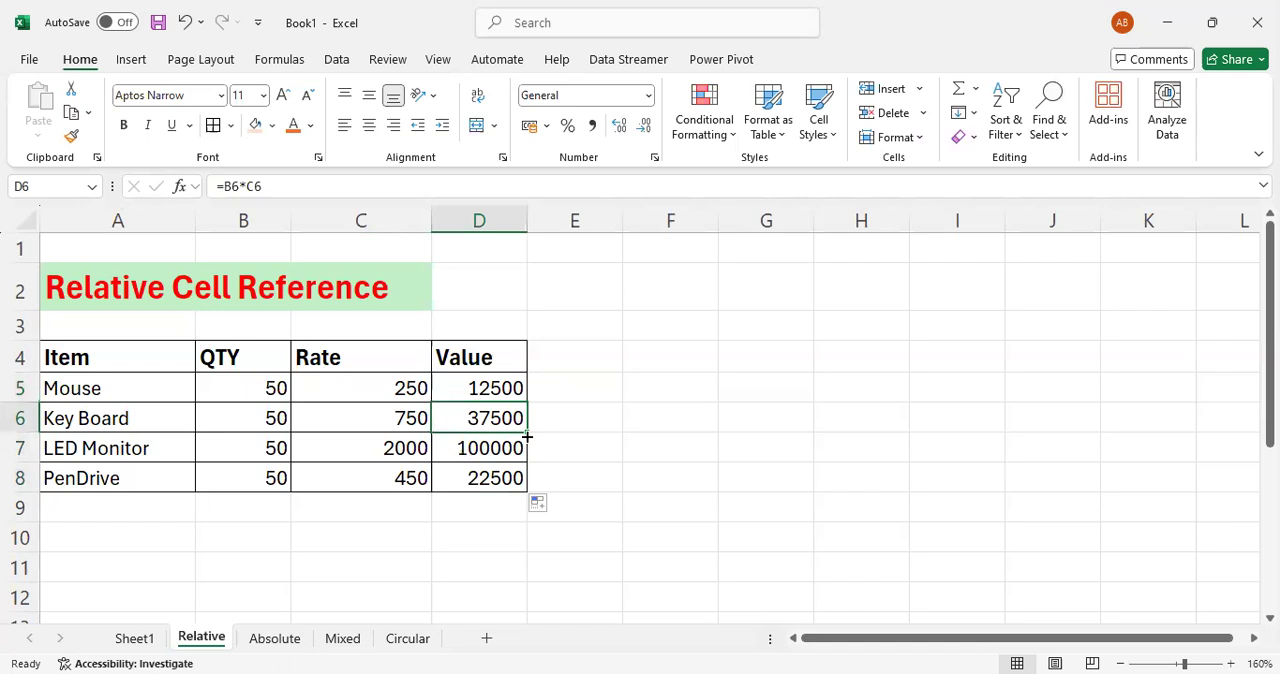
pyautogui.press('Up')
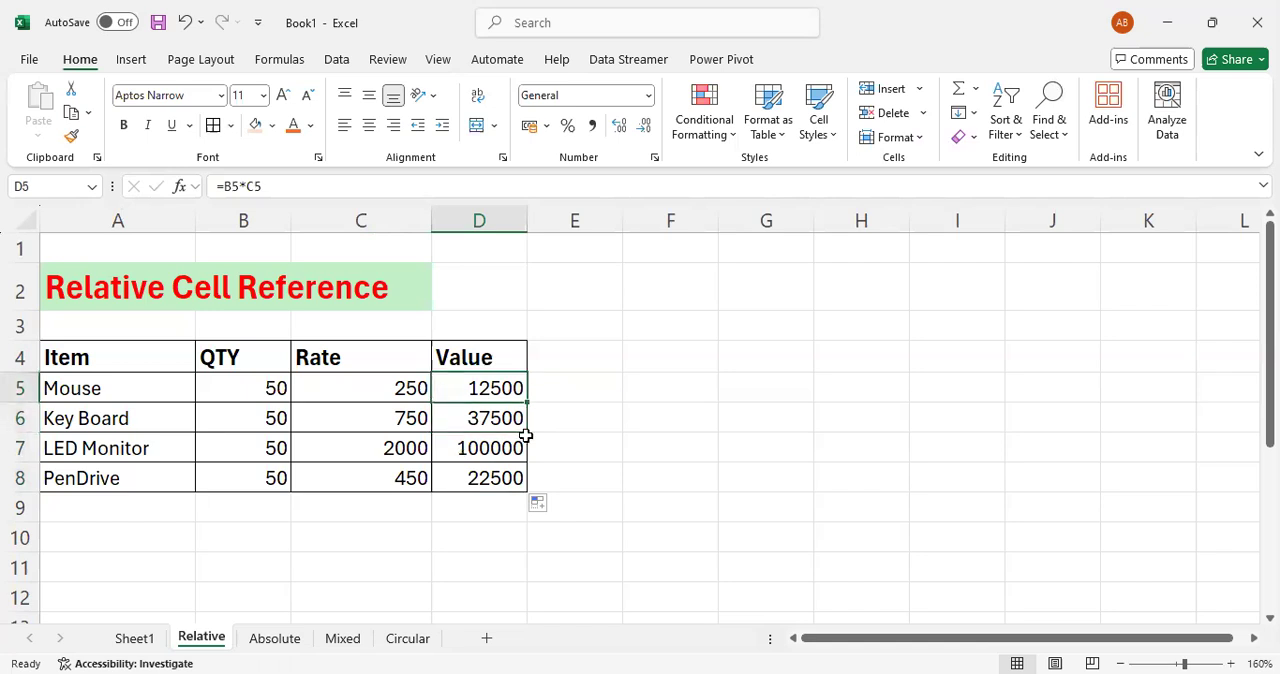
pyautogui.press('F2')
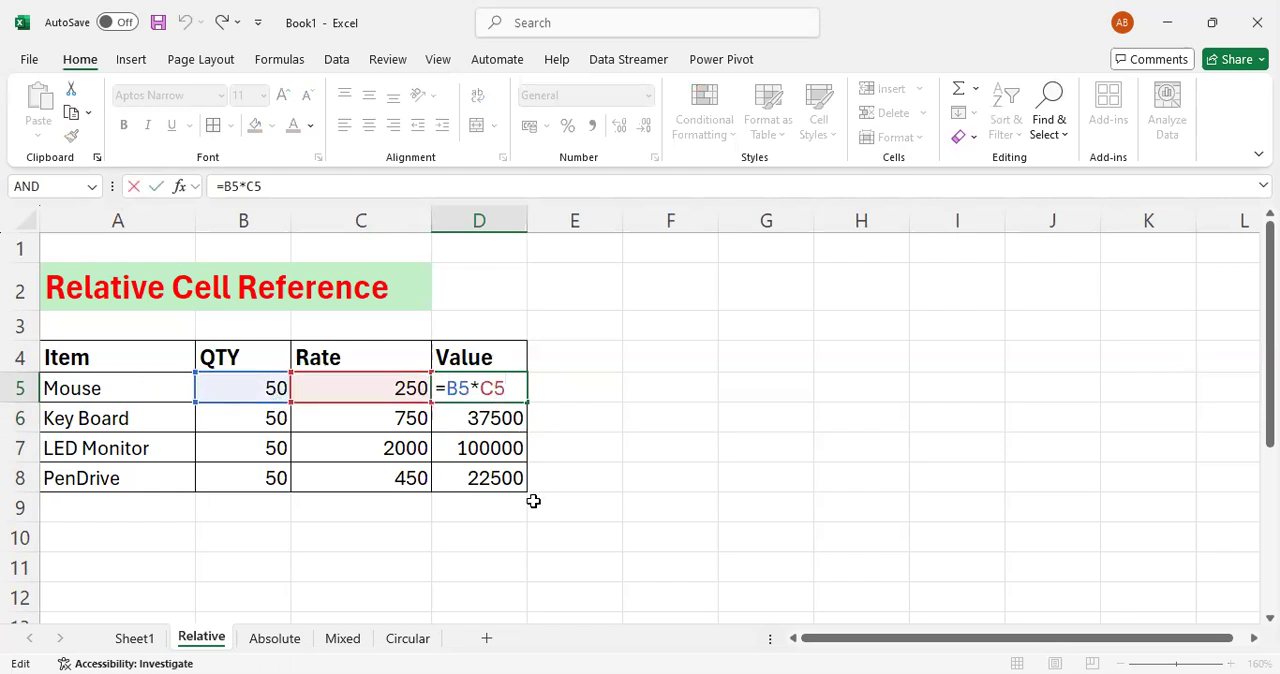
pyautogui.press('Return')
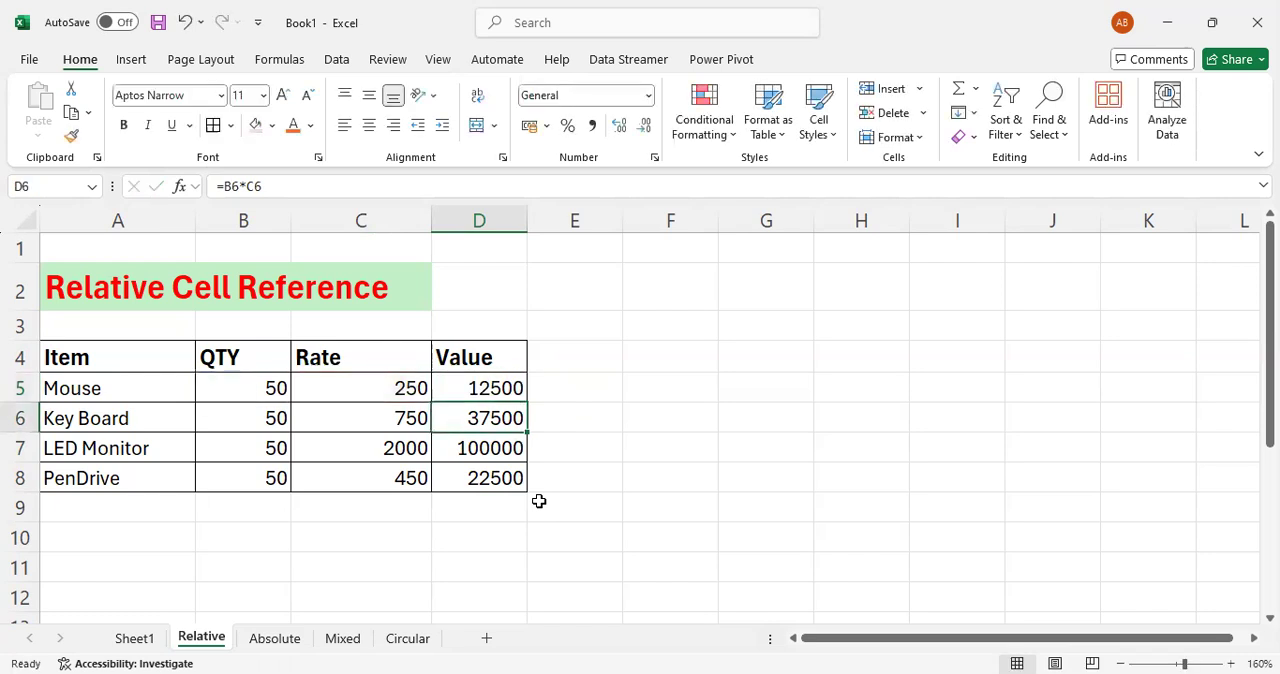
pyautogui.press('F2')
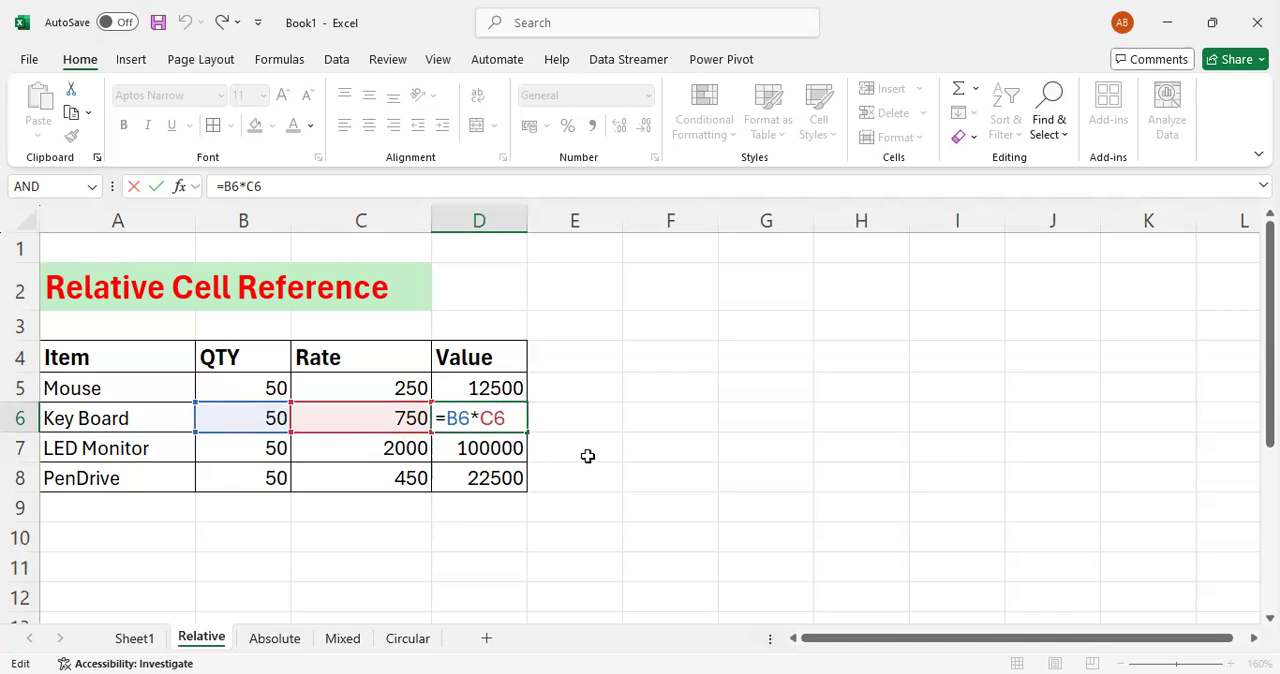
pyautogui.press('Return')
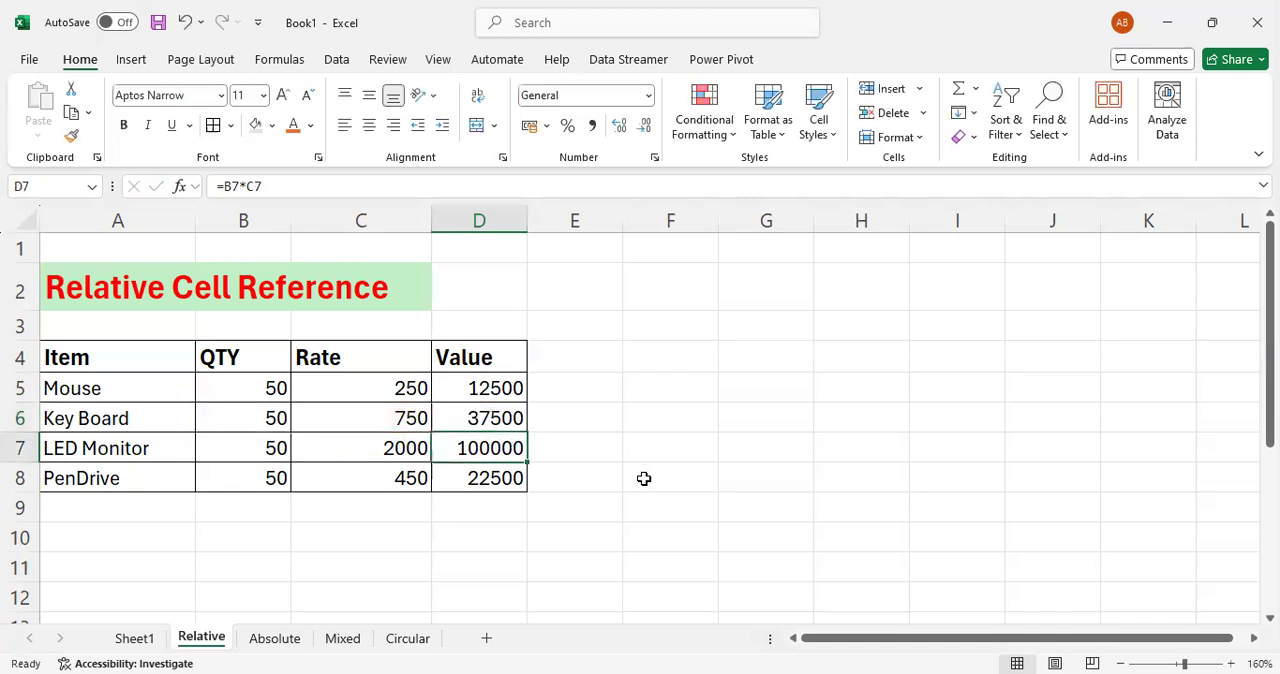
# - On the Absolute sheet, calculate the Mouse discount in D7 with the formula =(B7*C7)*D4
pyautogui.click(275, 645)
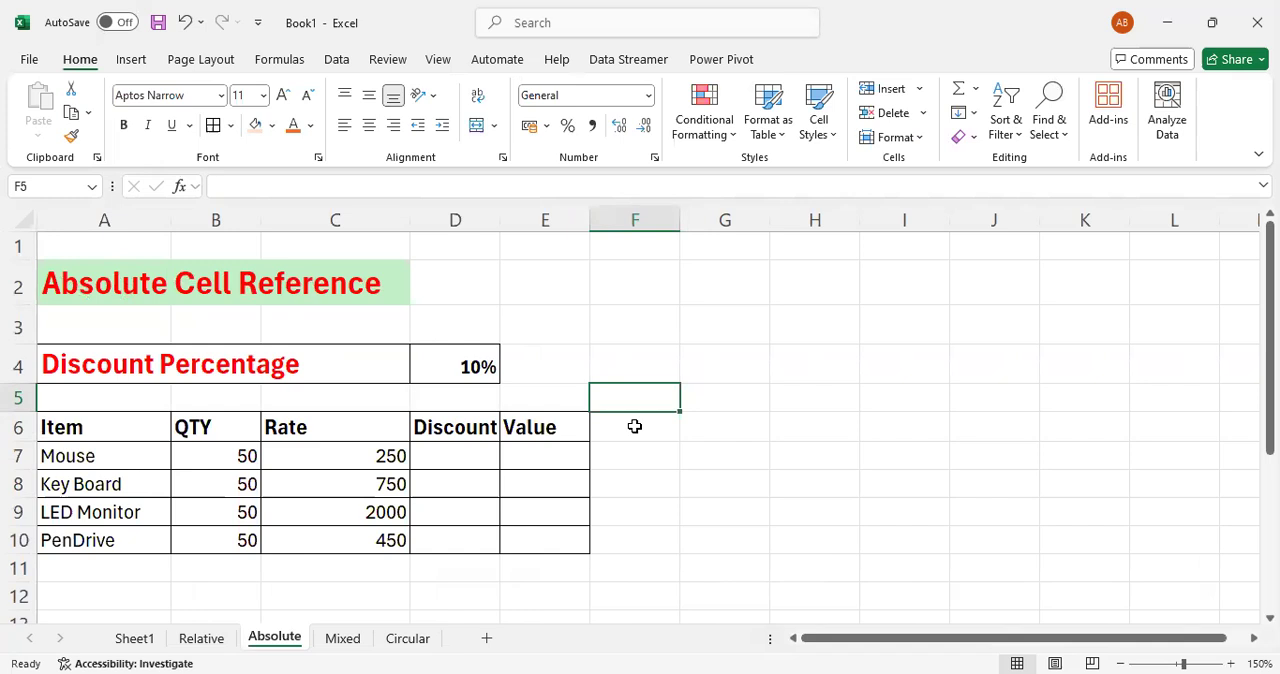
pyautogui.click(460, 372)
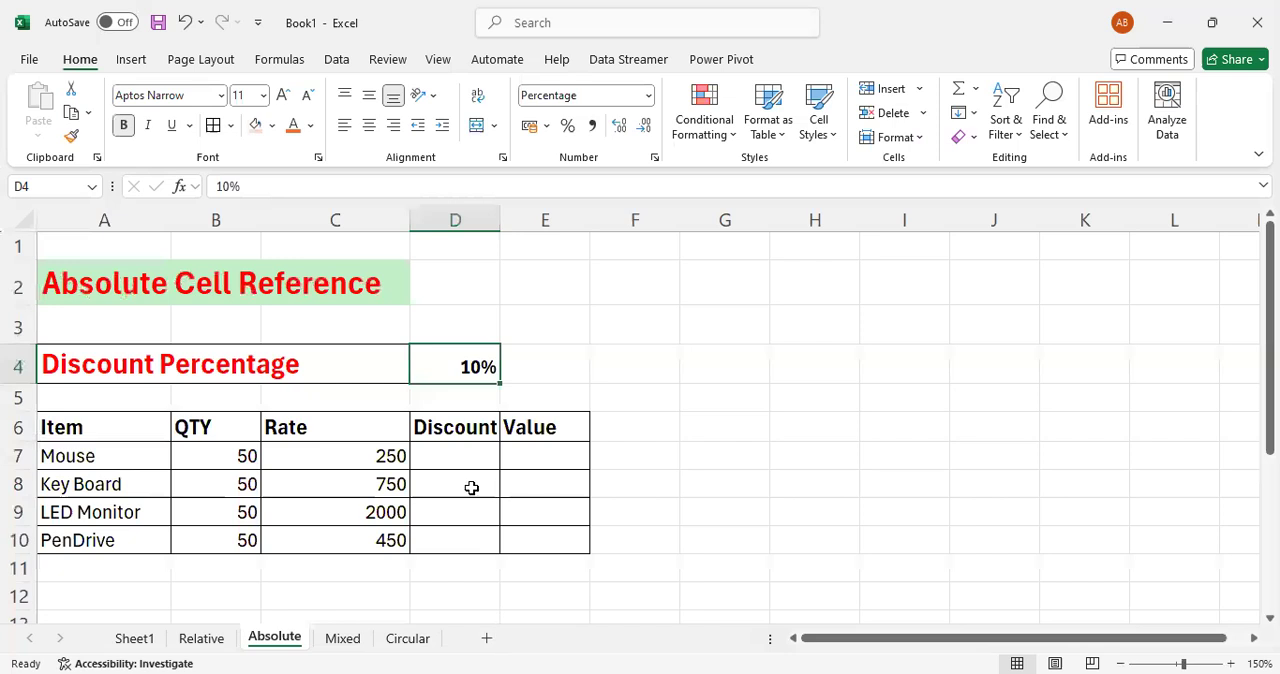
pyautogui.click(463, 456)
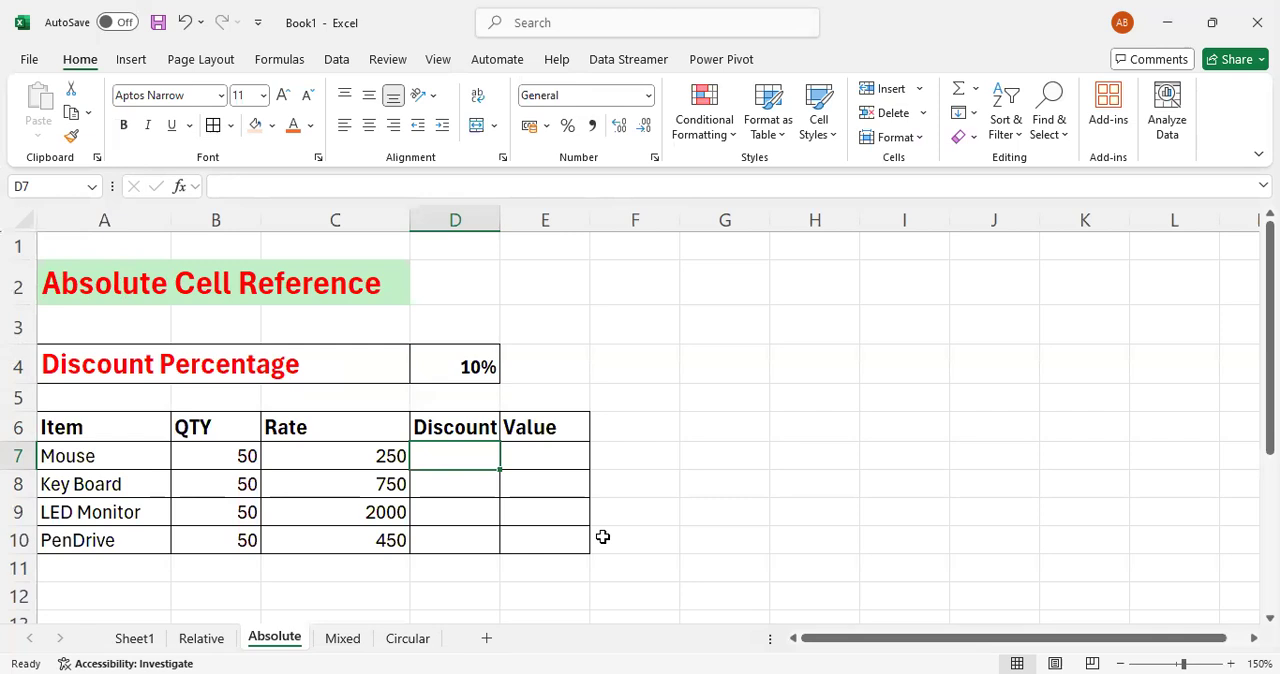
pyautogui.write('=')
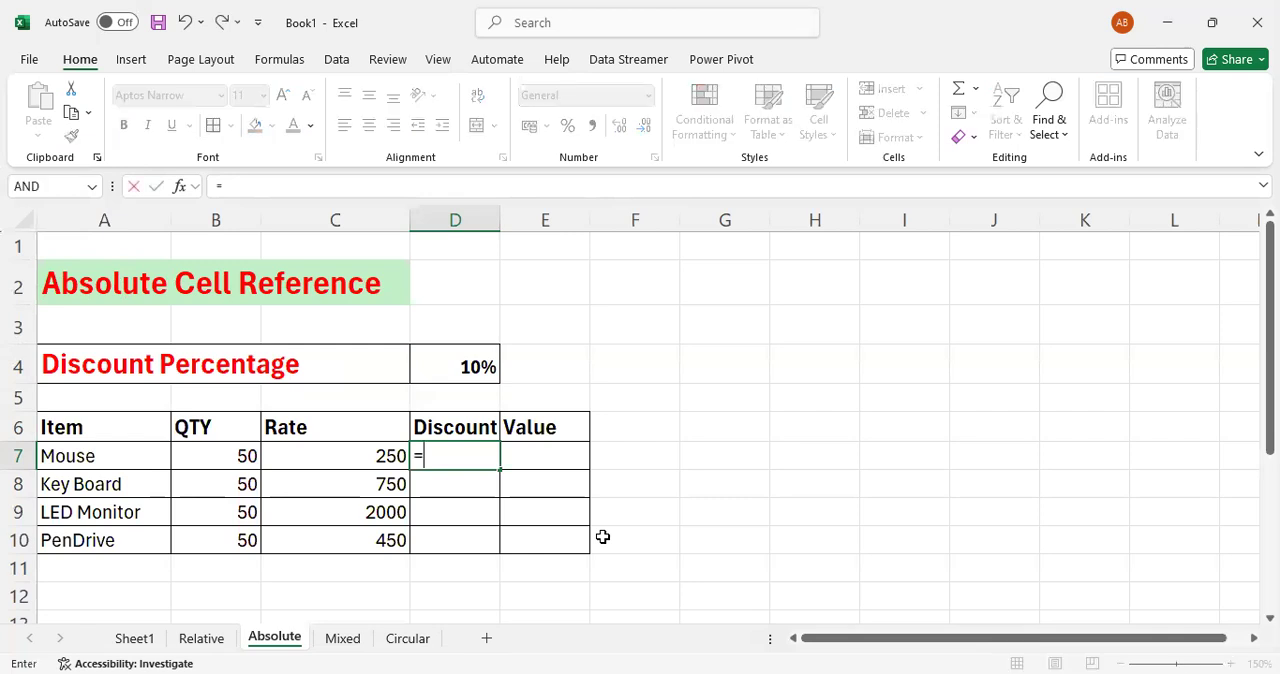
pyautogui.write('(')
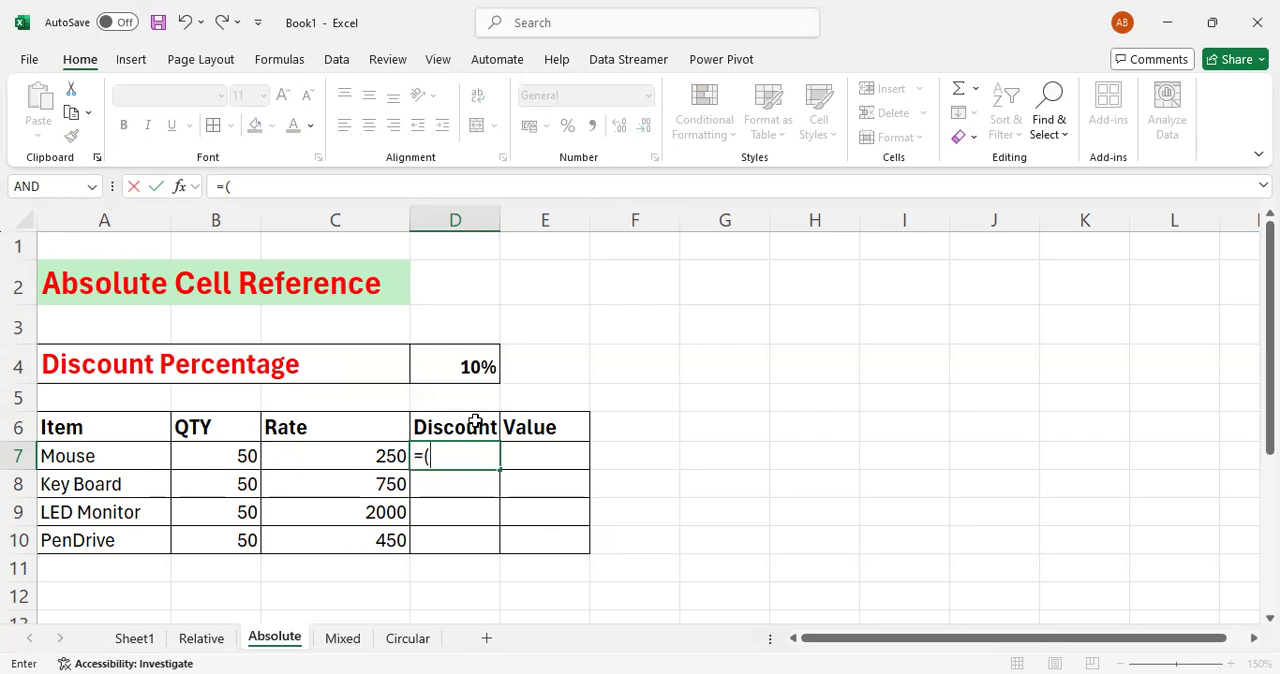
pyautogui.click(240, 456)
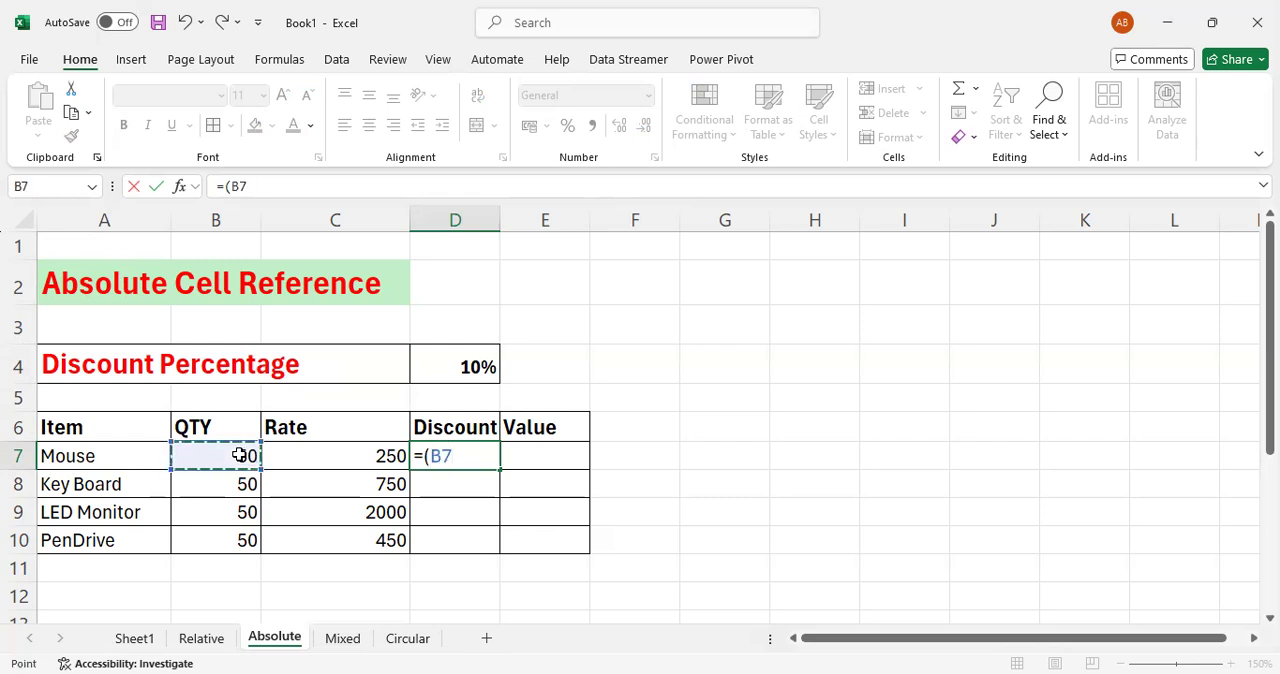
pyautogui.write('*')
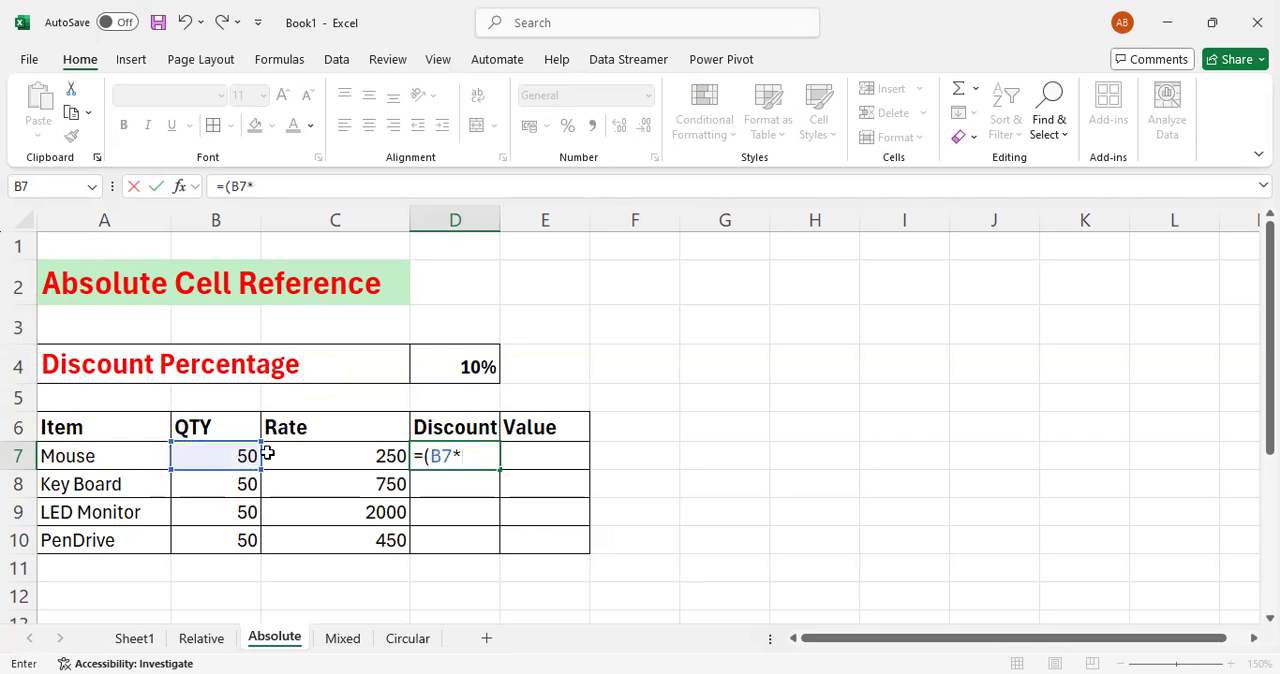
pyautogui.click(327, 457)
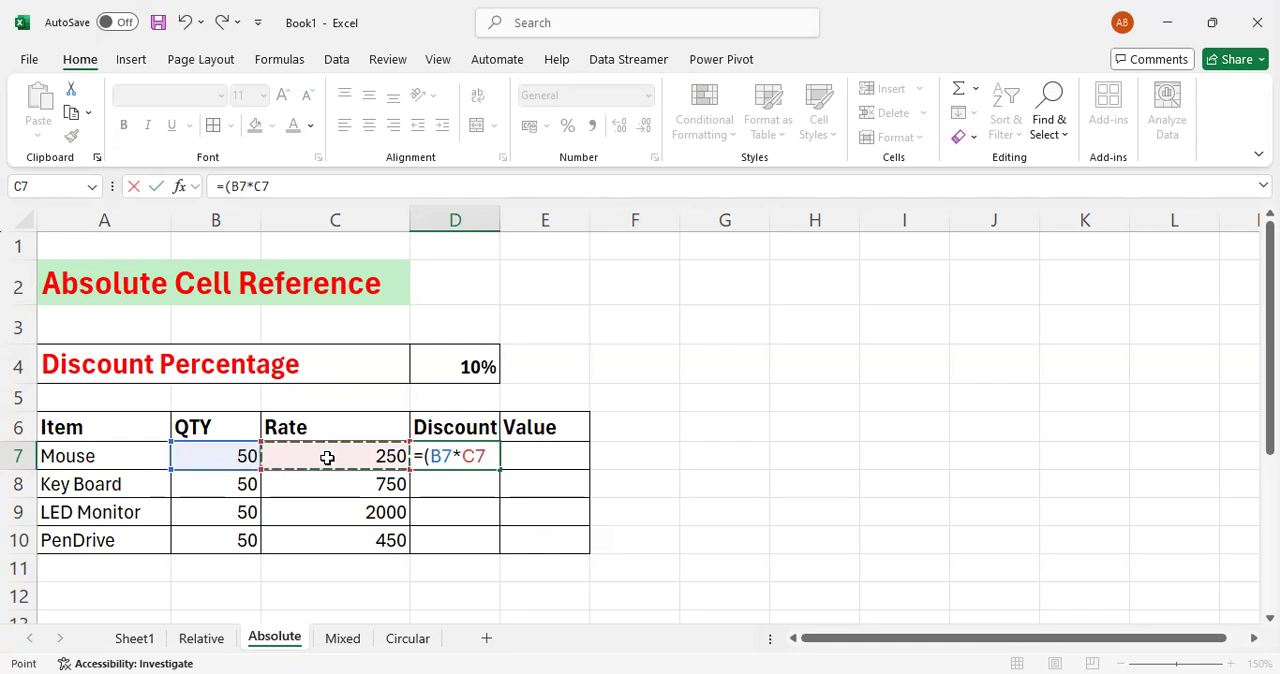
pyautogui.write(')')
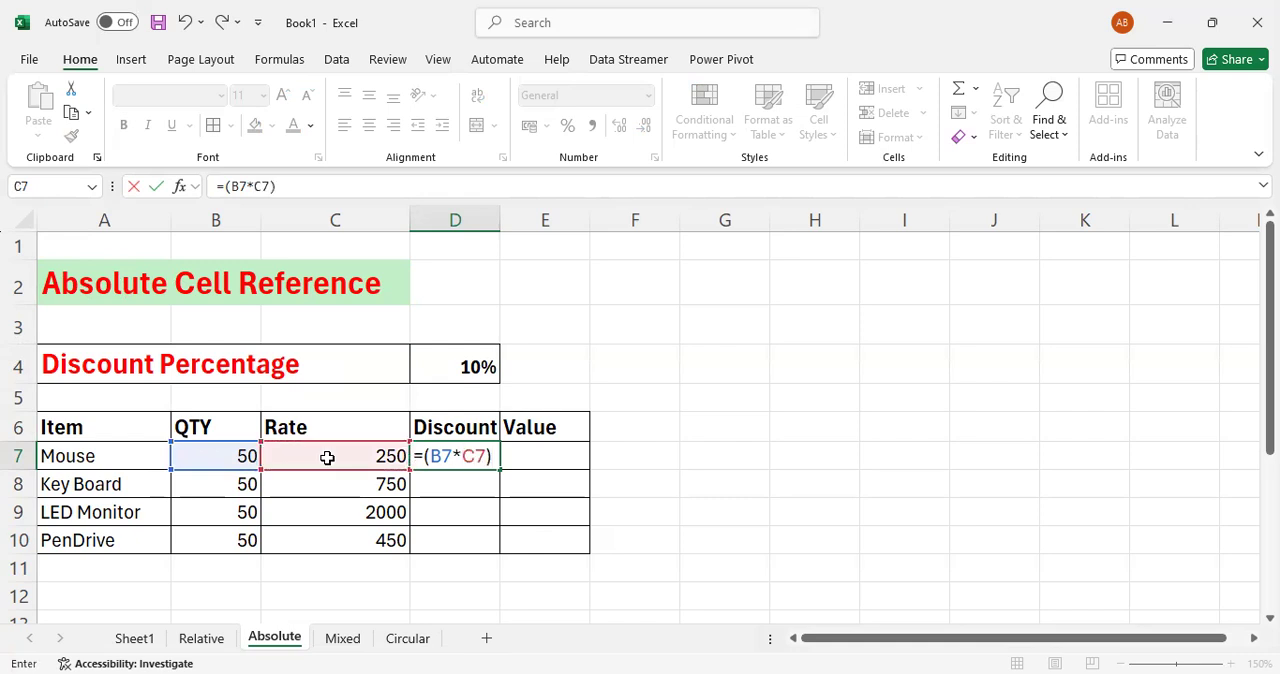
pyautogui.write('*')
pyautogui.click(470, 367)
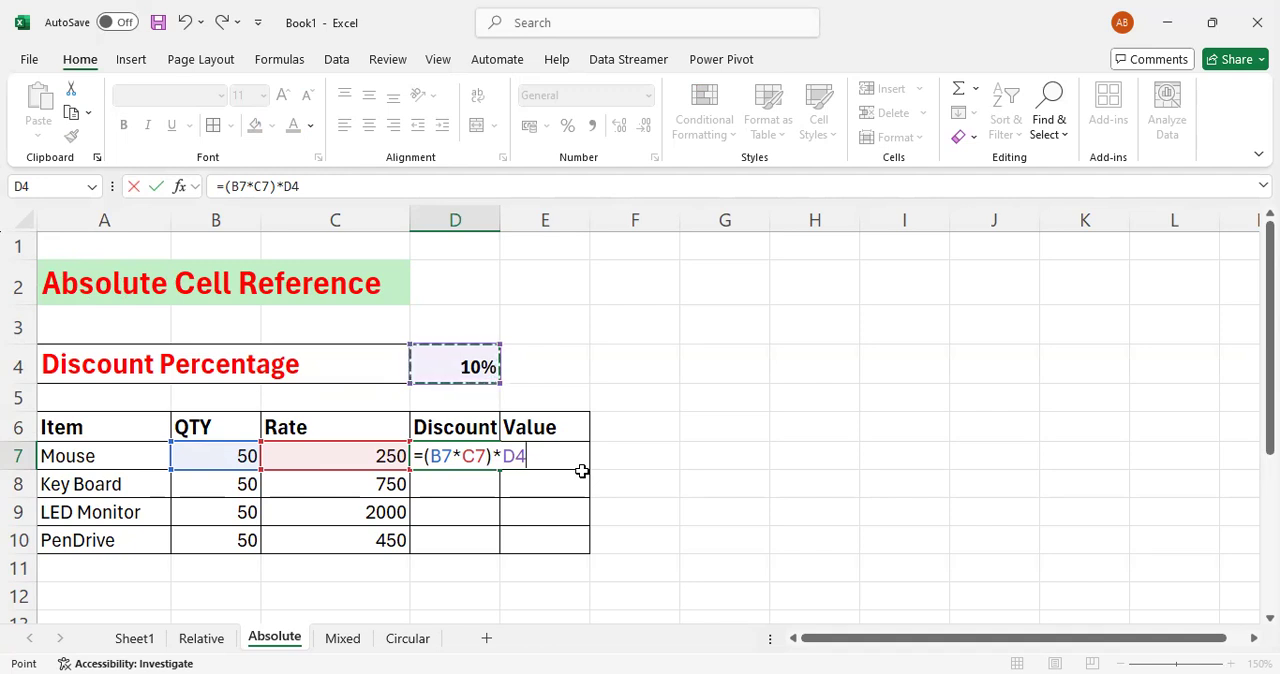
pyautogui.press('Return')
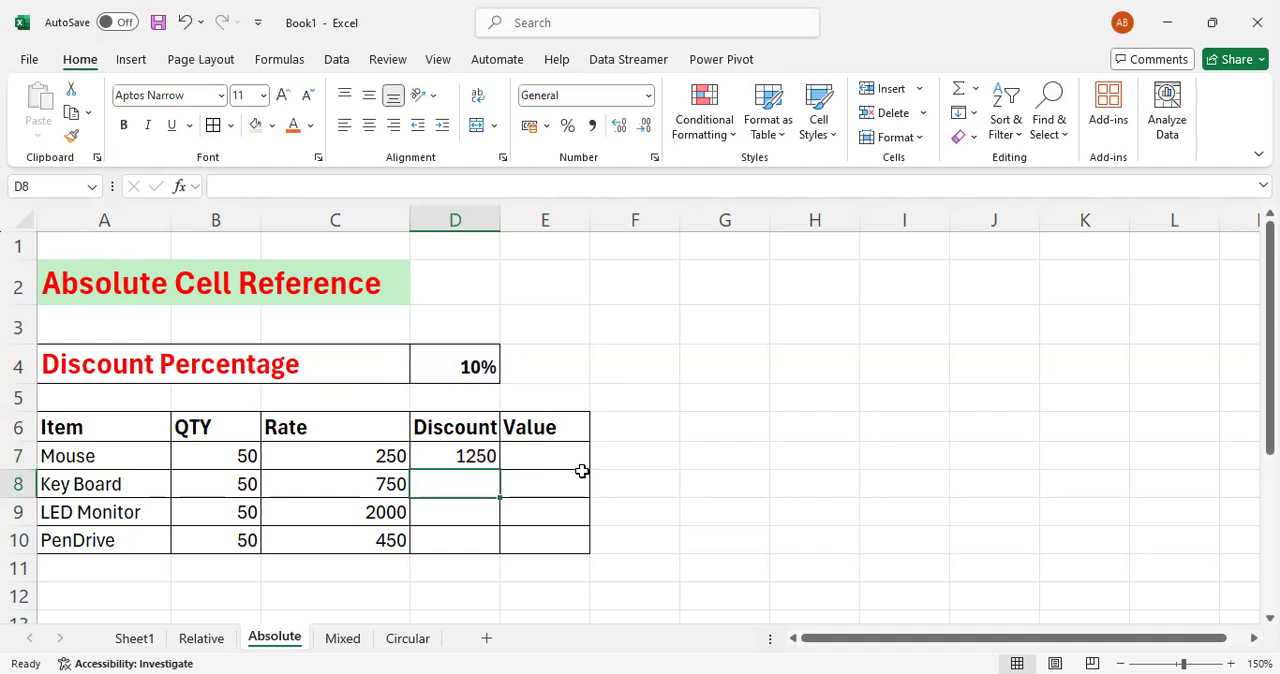
# - Fill the D7 discount formula down to D10 and check the formula in each Discount cell
pyautogui.press('Up')
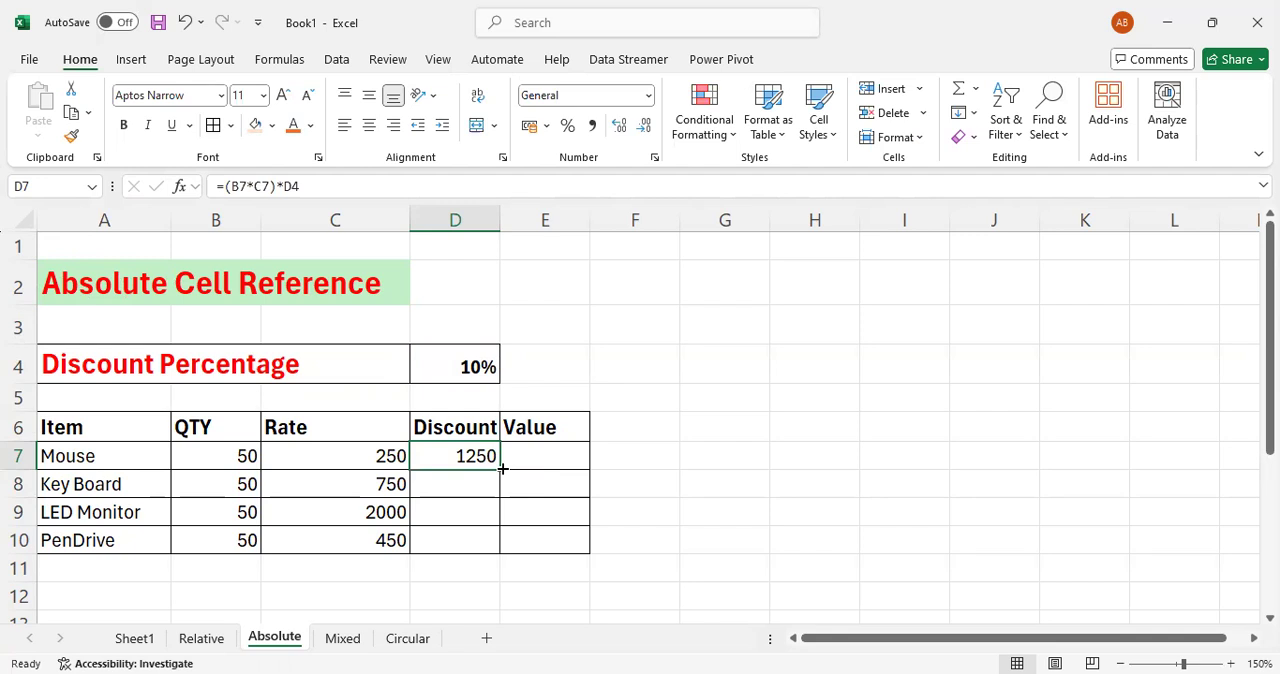
pyautogui.moveTo(502, 468); pyautogui.dragTo(486, 546)
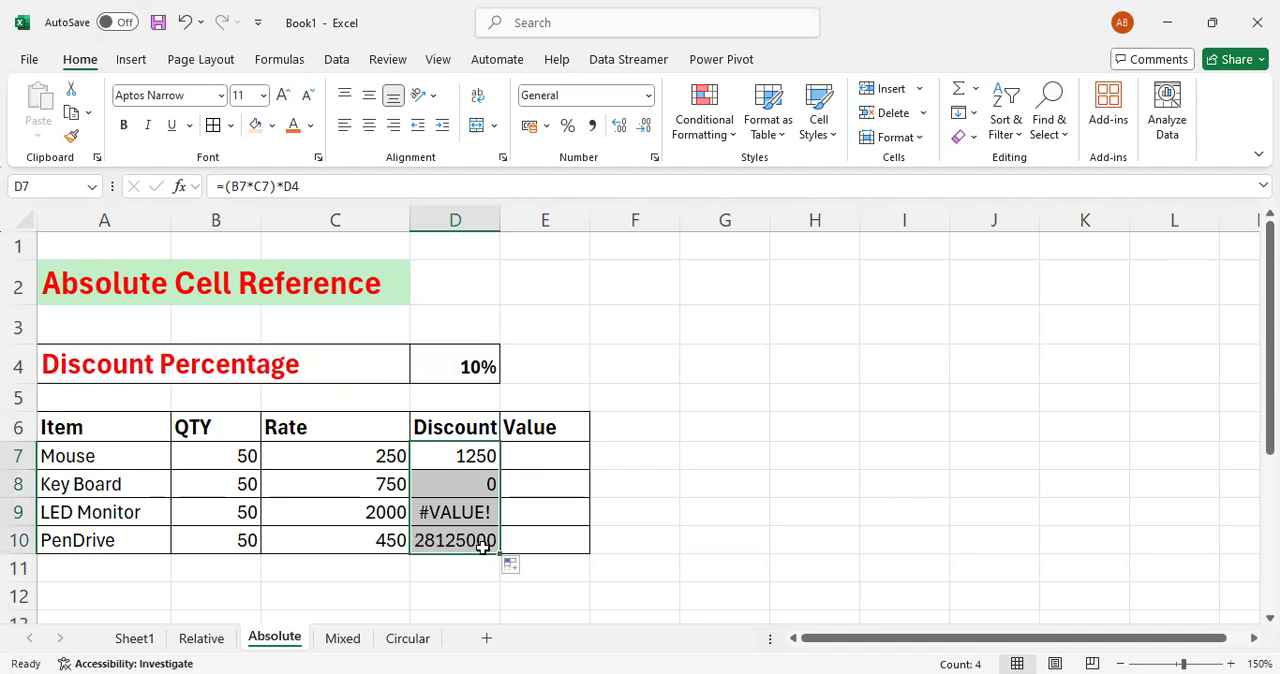
pyautogui.click(469, 491)
pyautogui.click(471, 516)
pyautogui.click(465, 540)
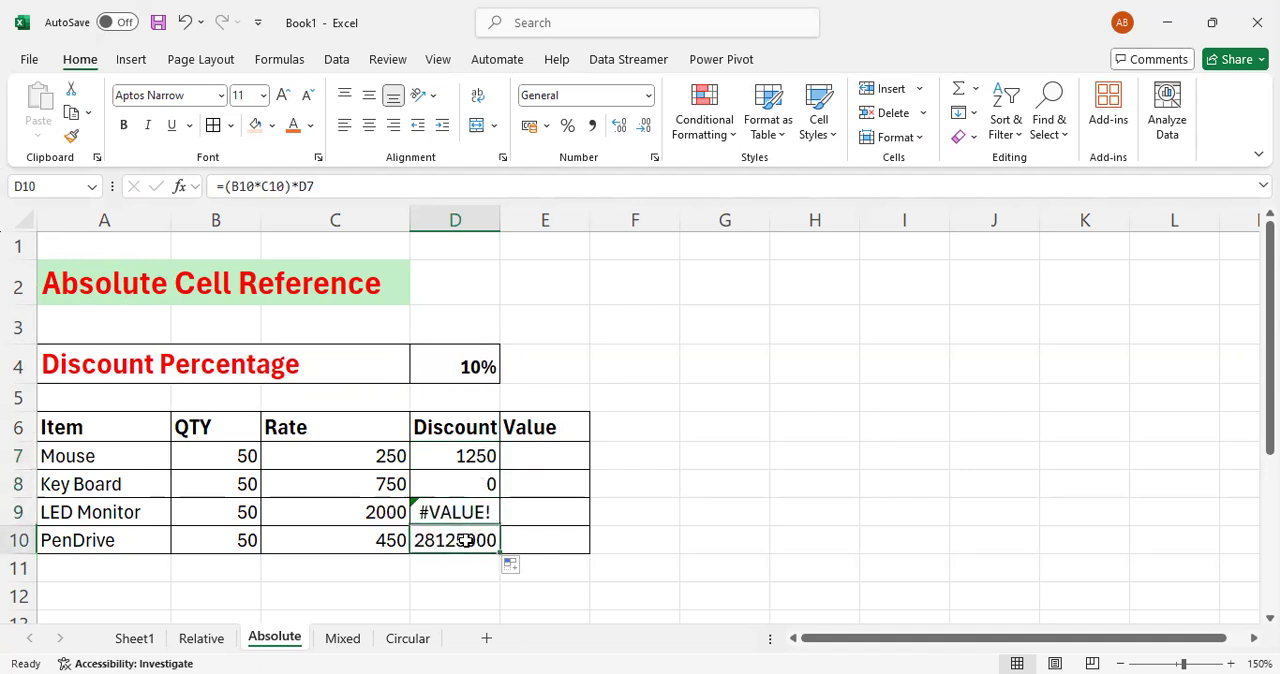
pyautogui.click(473, 457)
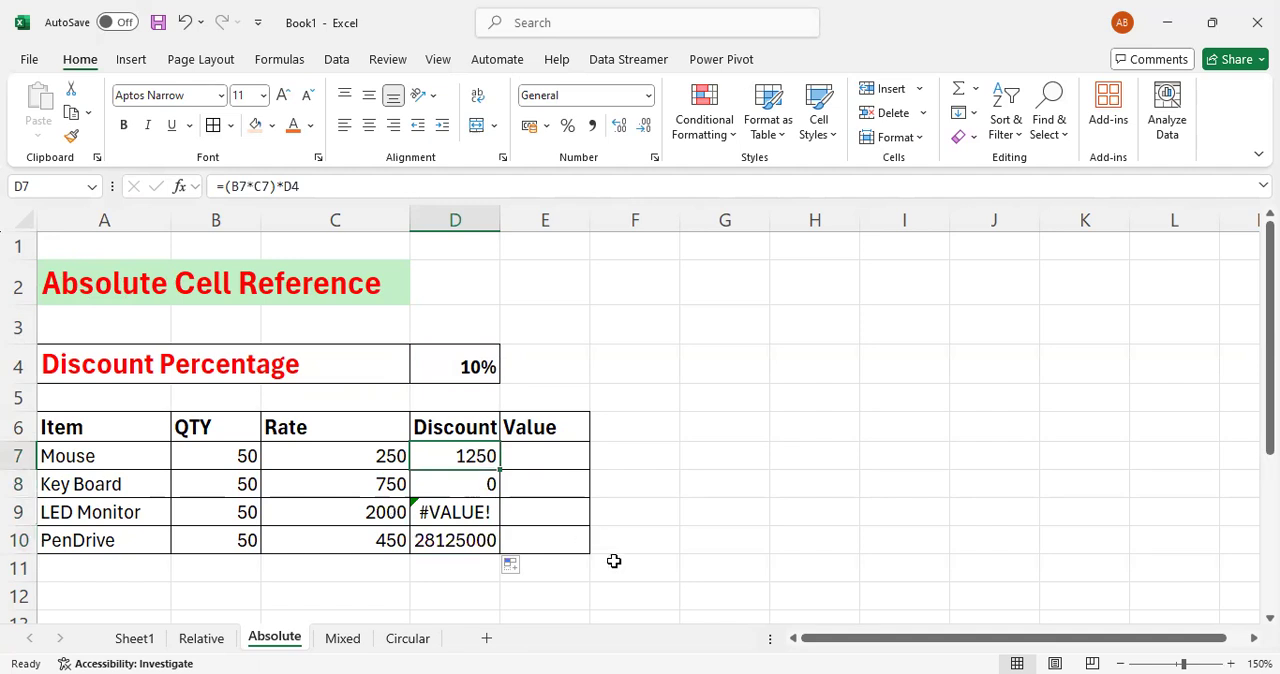
# - Compare which cells the discount formulas for Mouse in D7 and Key Board in D8 reference
pyautogui.press('F2')
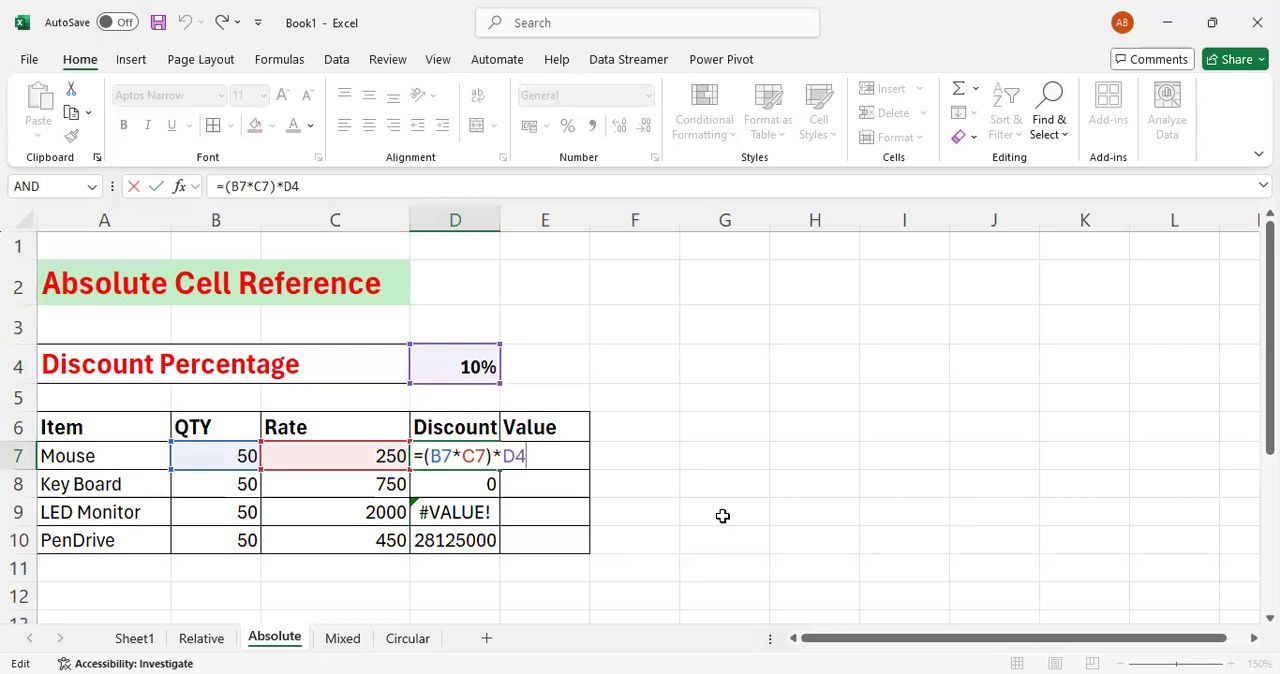
pyautogui.press('Return')
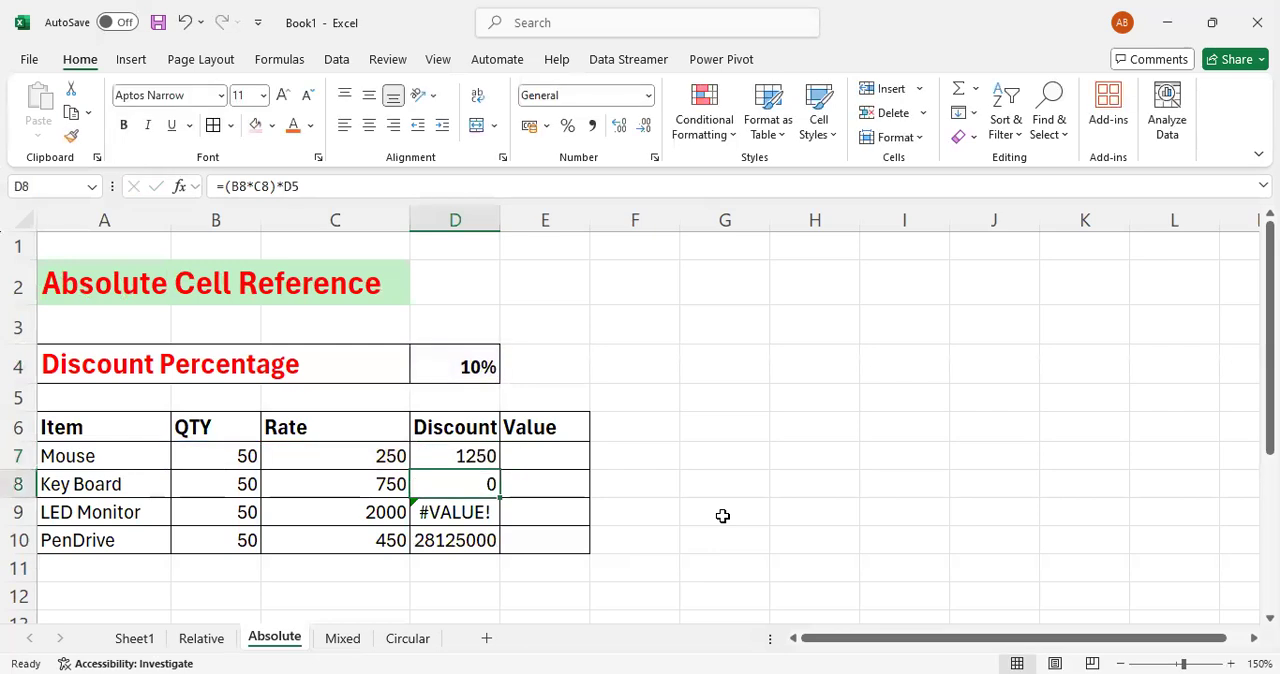
pyautogui.press('F2')
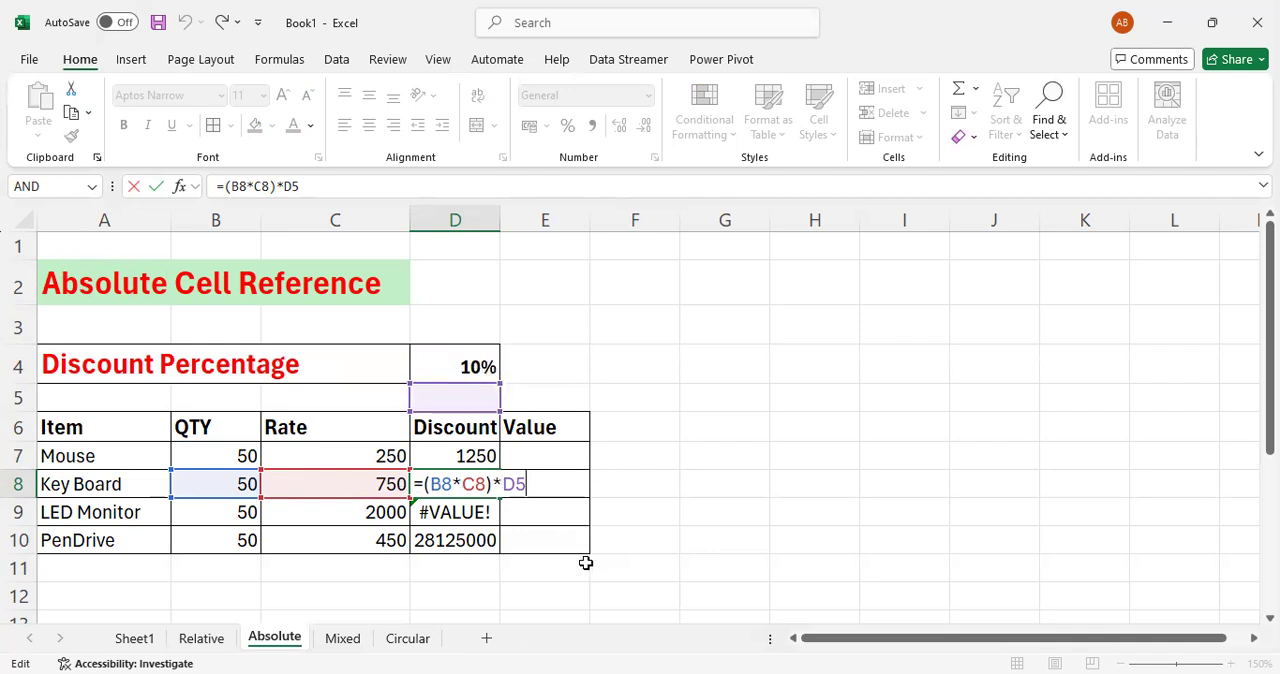
pyautogui.press('Return')
# - Clear the copied discount formulas for Key Board, LED Monitor and PenDrive in D8:D10
pyautogui.press('Up')
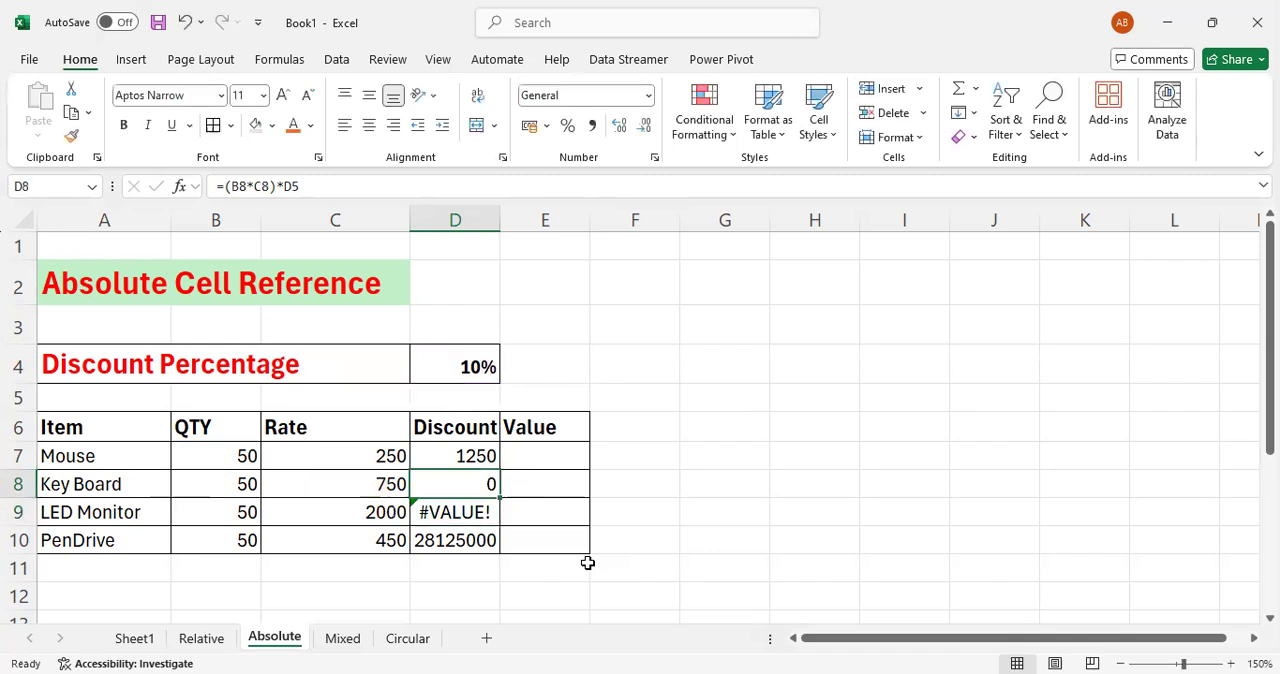
pyautogui.hotkey('shift', 'Down')
pyautogui.hotkey('shift', 'Down')
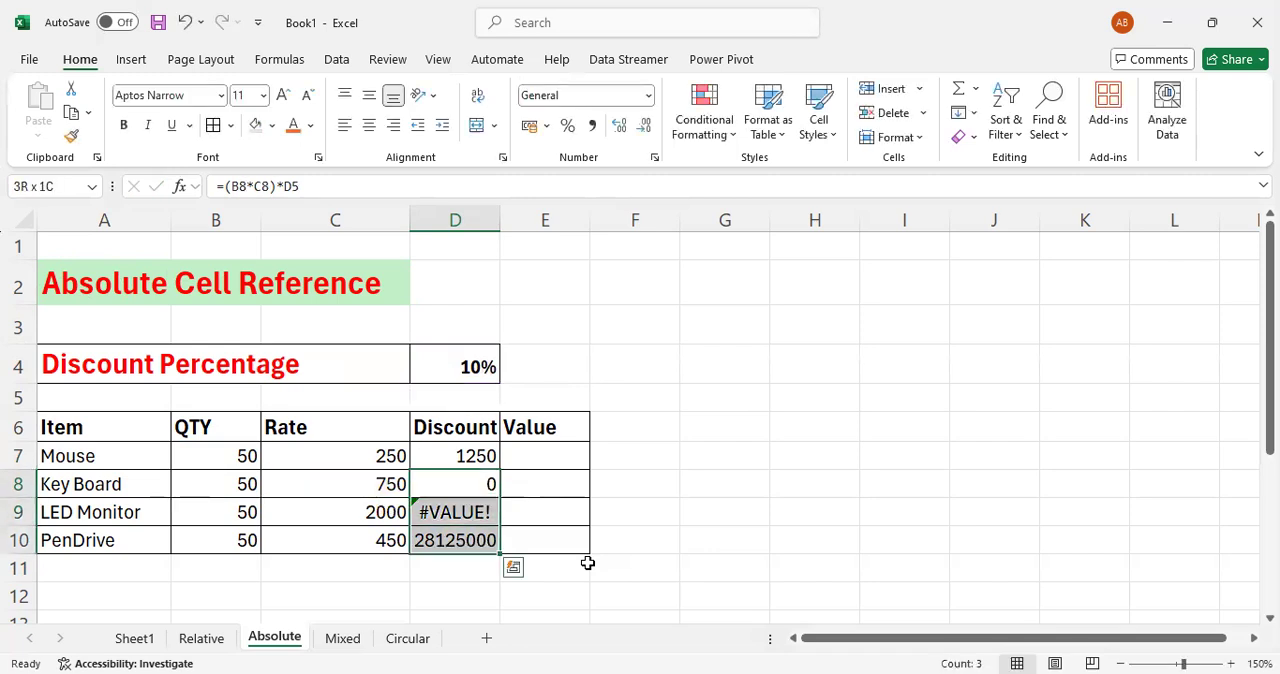
pyautogui.press('Delete')
pyautogui.press('Up')
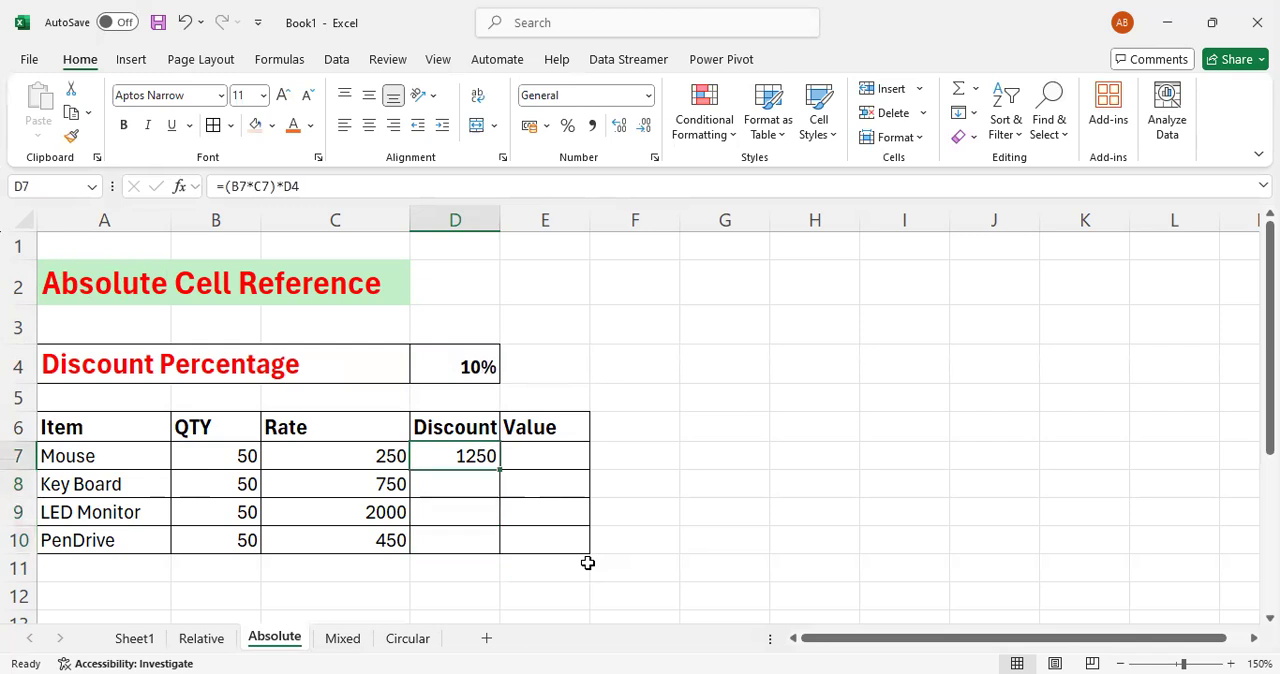
# - Make the discount percentage reference absolute in the Mouse formula in D7, giving =(B7*C7)*$D$4
pyautogui.press('F2')
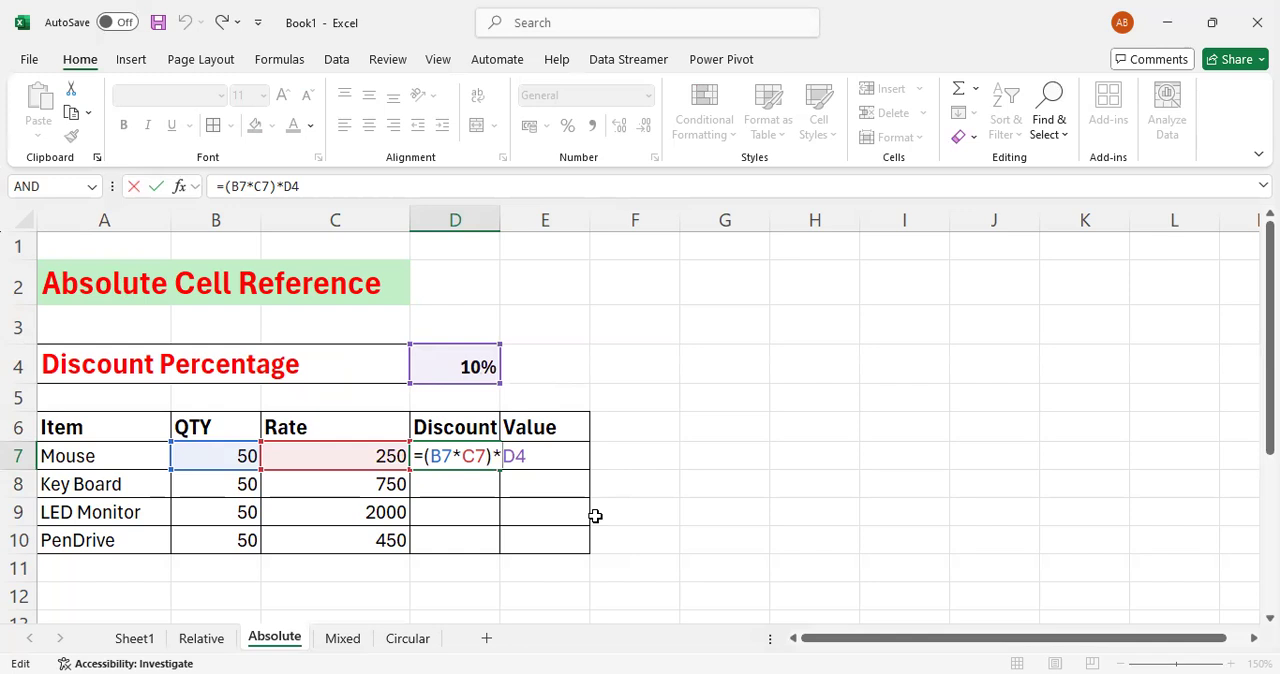
pyautogui.write('$')
pyautogui.press('Right')
pyautogui.write('$')
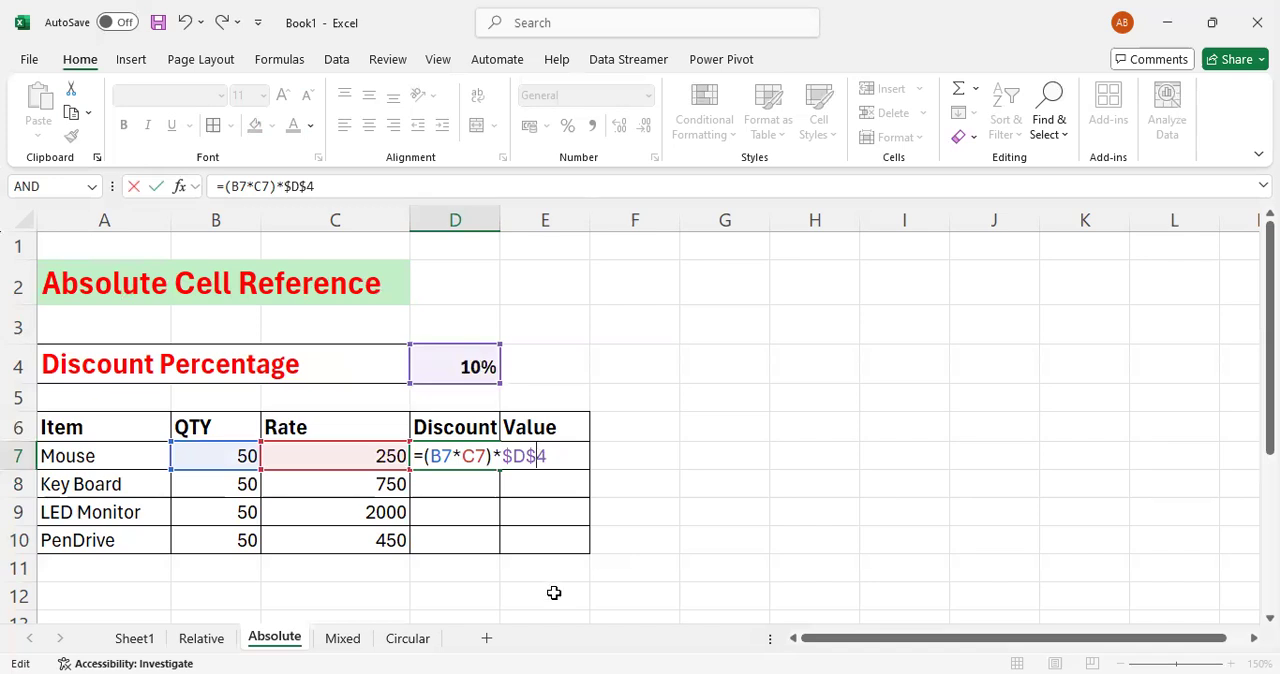
pyautogui.press('Return')
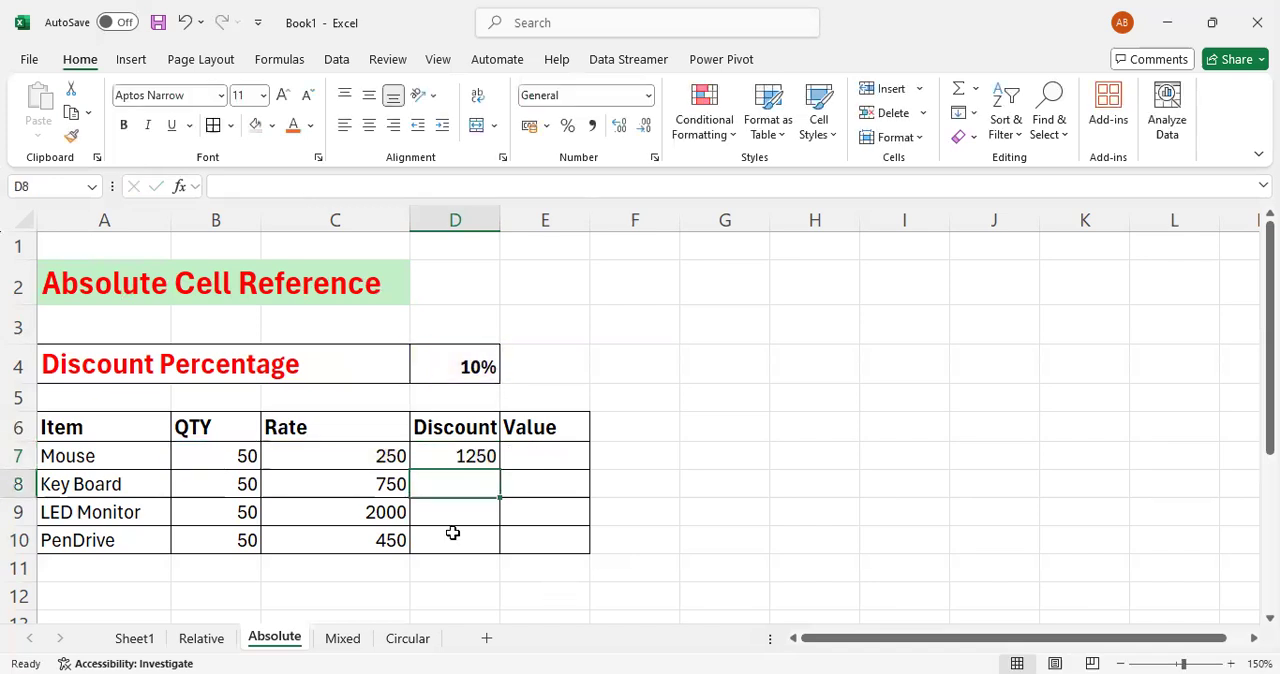
# - Fill the D7 discount formula down to D10 and check the references in the Key Board formula
pyautogui.click(458, 455)
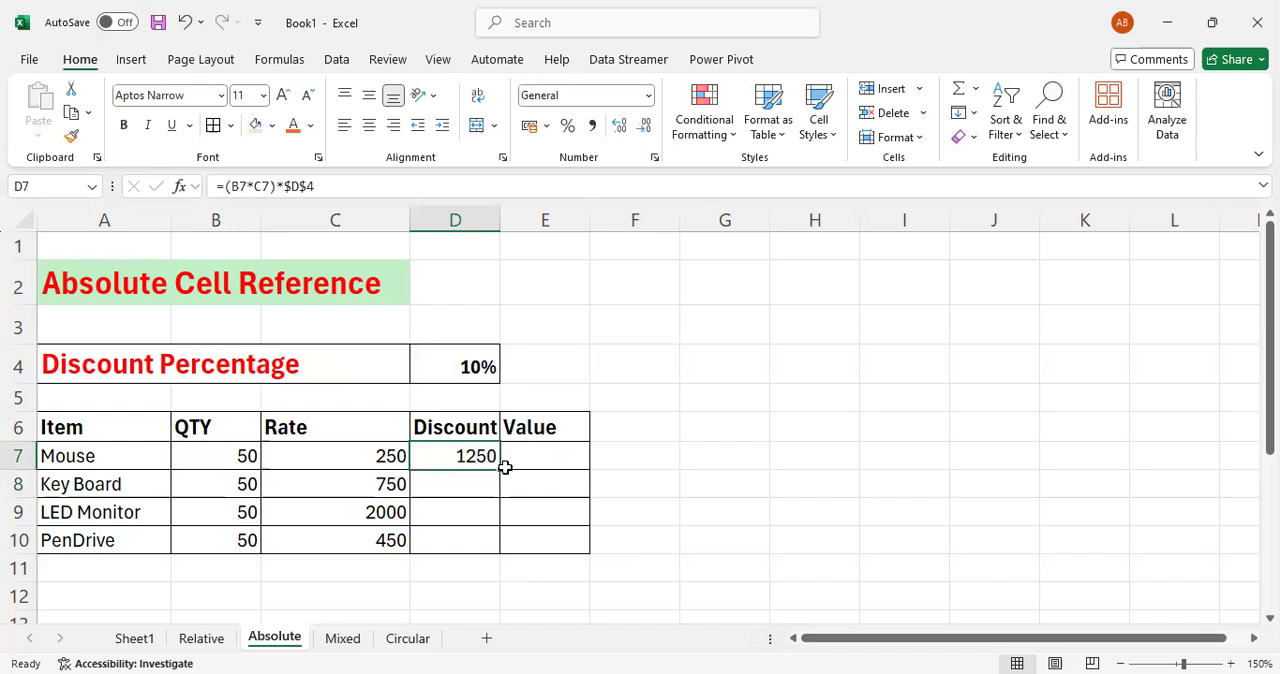
pyautogui.moveTo(500, 468); pyautogui.dragTo(500, 556)
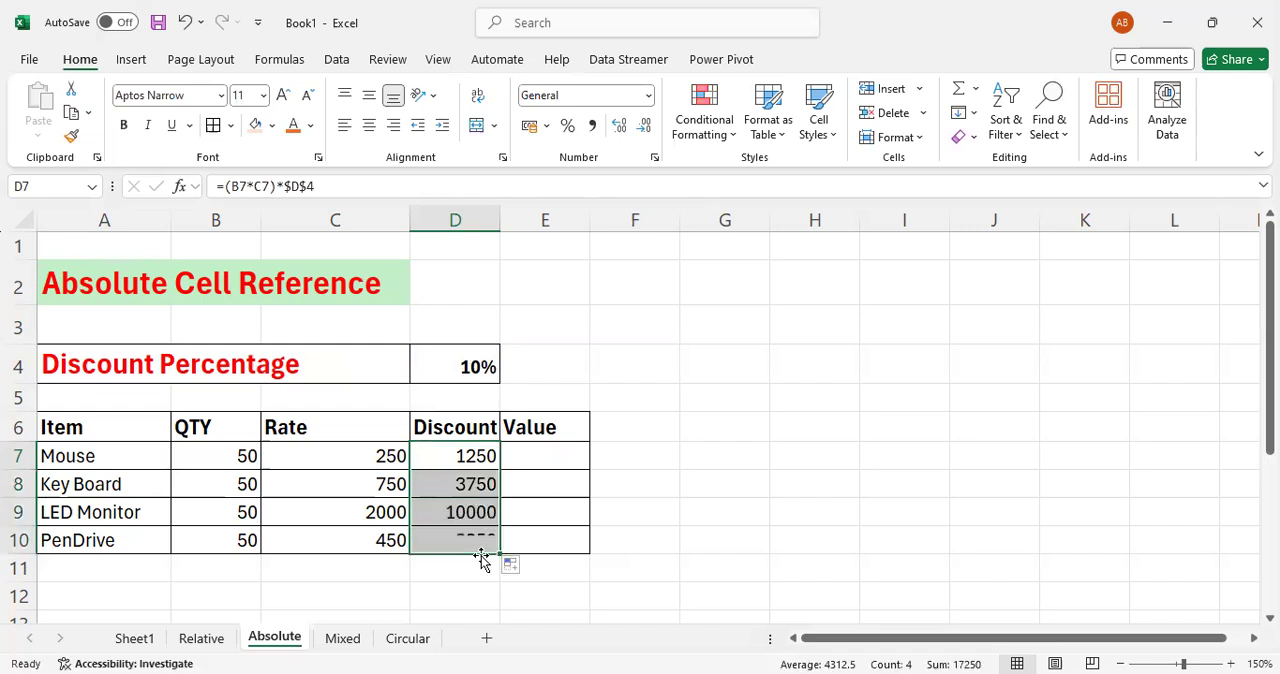
pyautogui.click(472, 484)
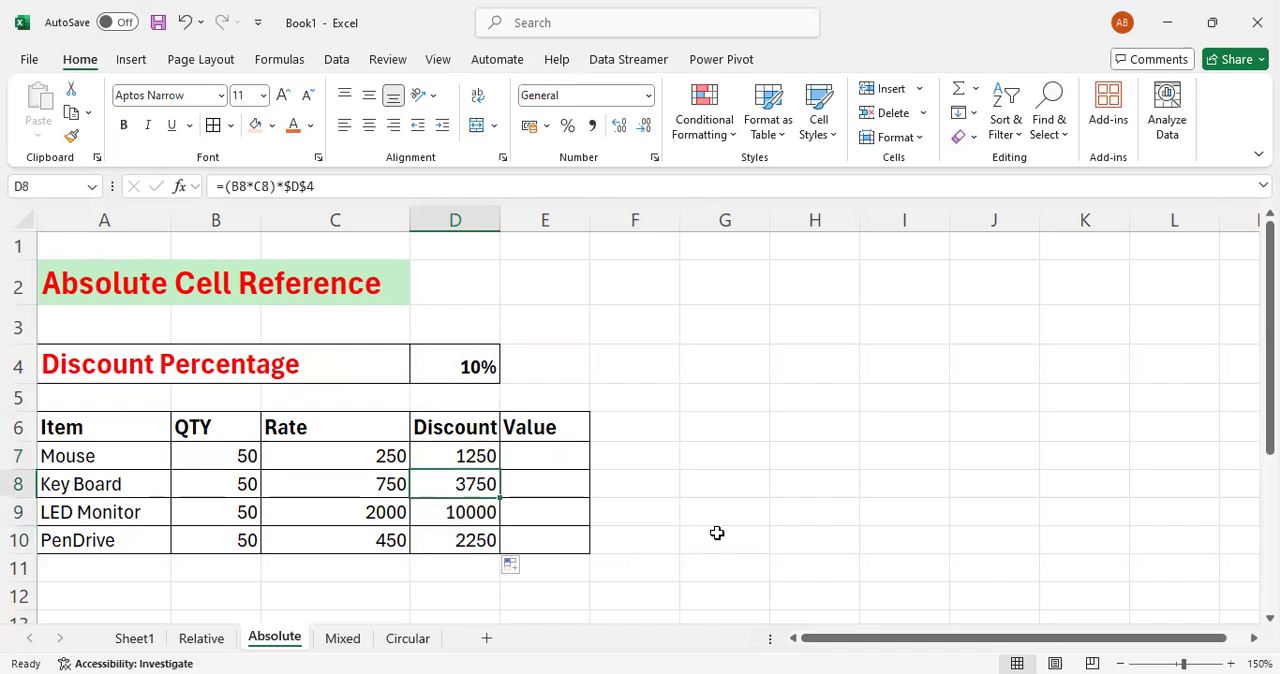
pyautogui.press('F2')
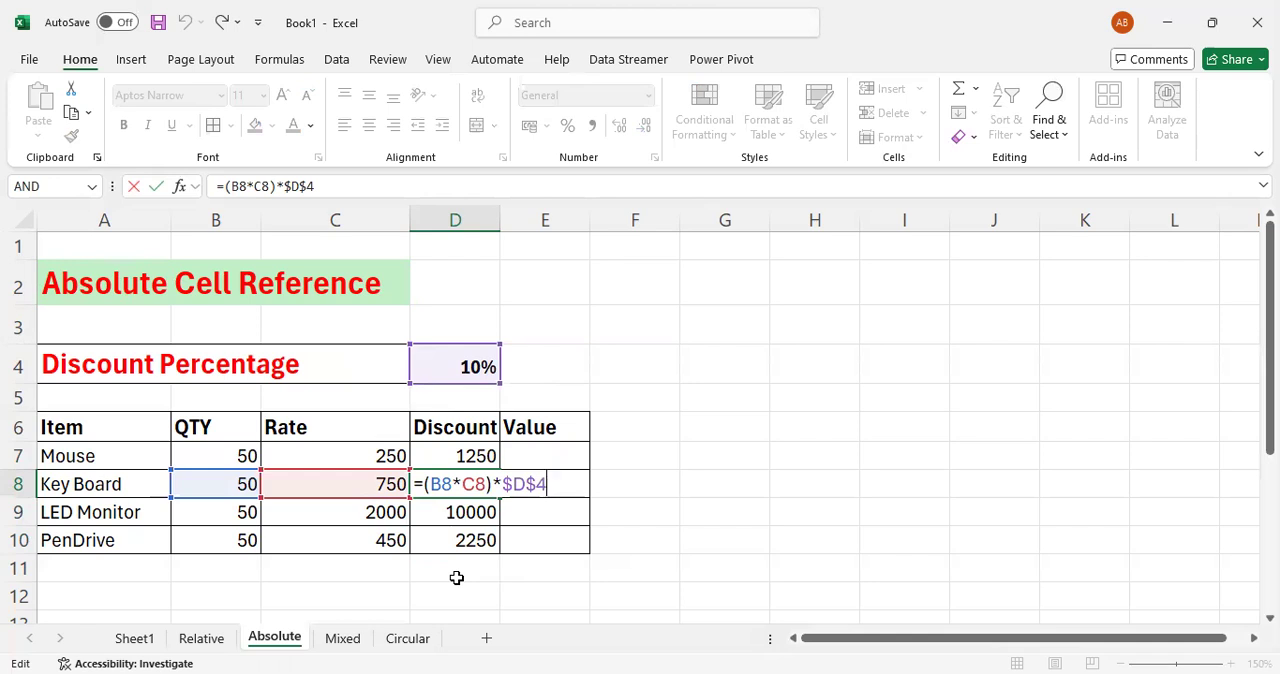
pyautogui.press('Return')
pyautogui.press('Down')
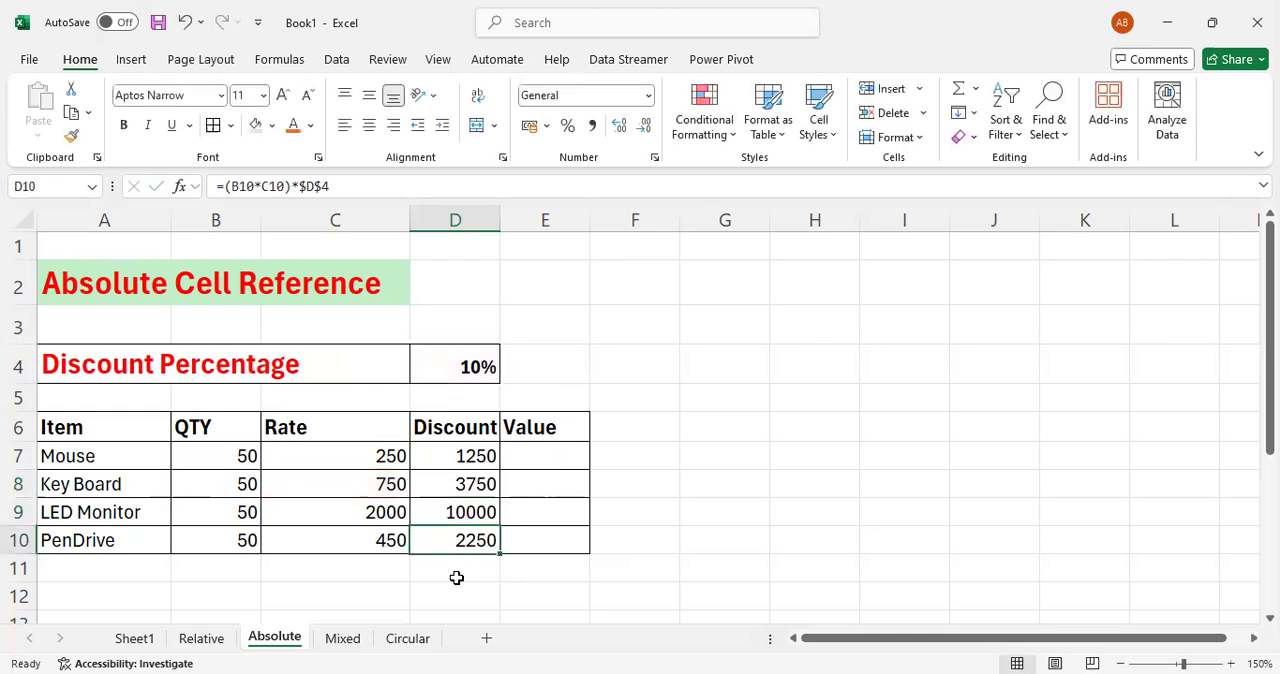
# - On the Mixed sheet, calculate the SBI interest for the first loan in C7 with =B7*C5
pyautogui.click(343, 638)
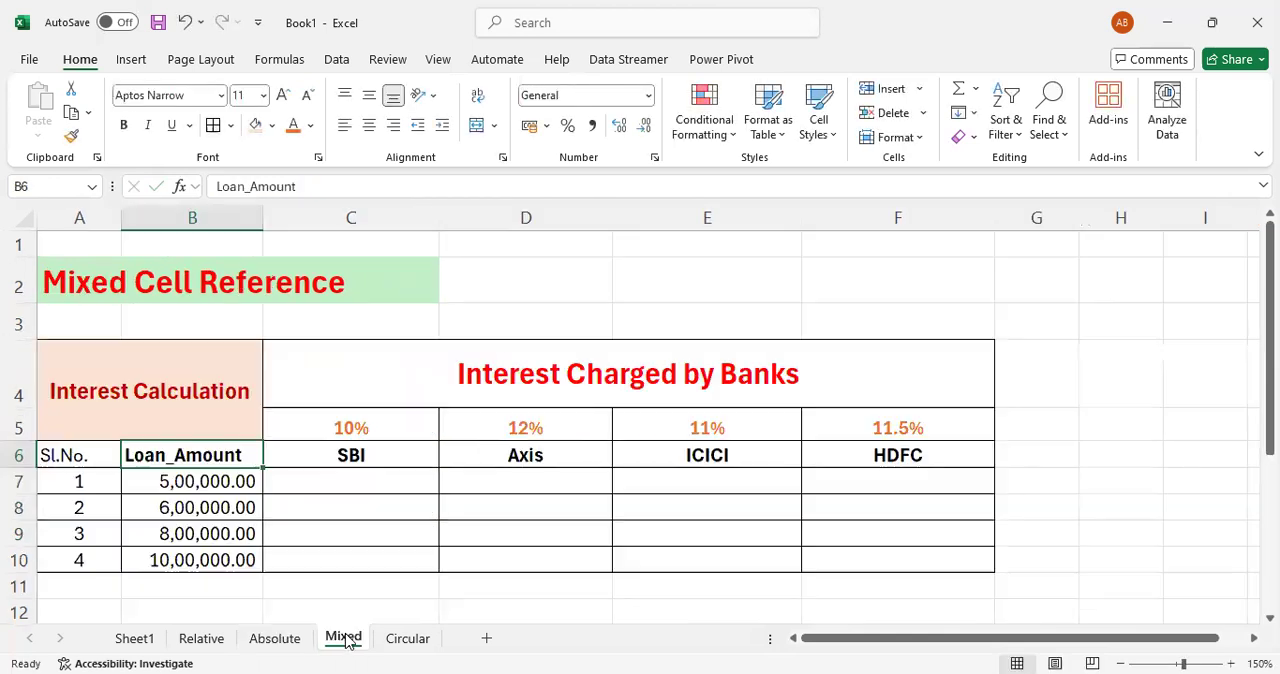
pyautogui.click(350, 484)
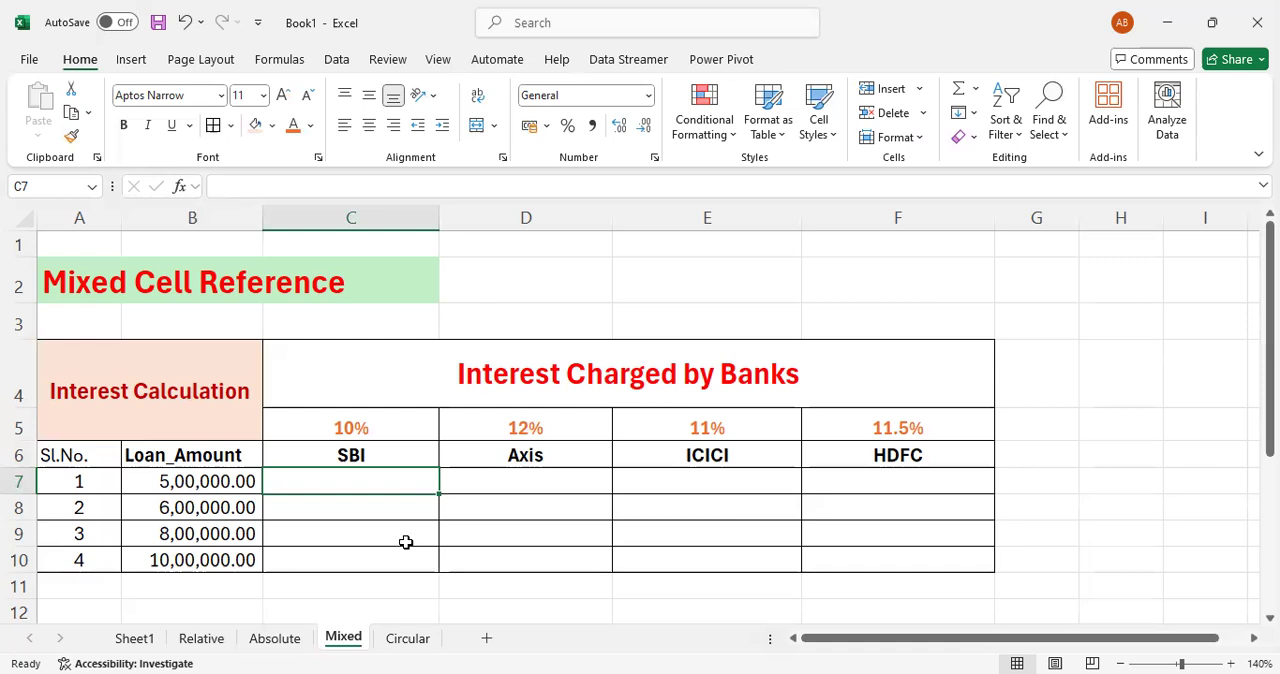
pyautogui.write('=')
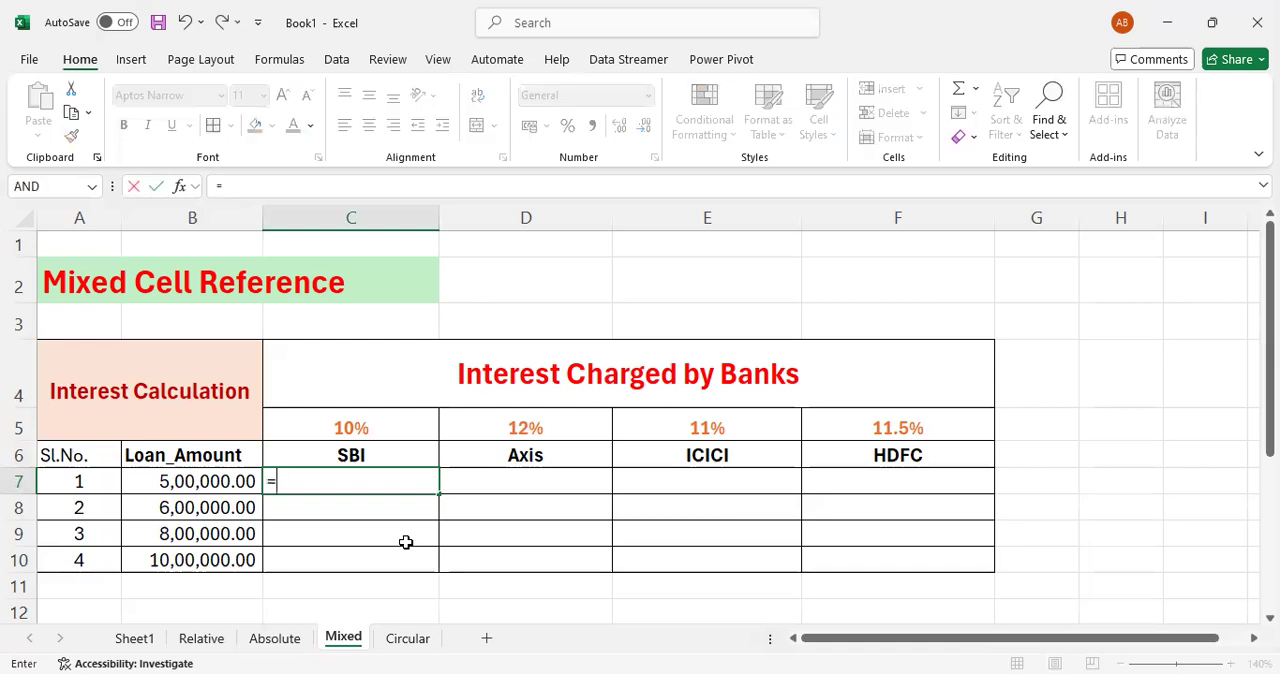
pyautogui.press('Left')
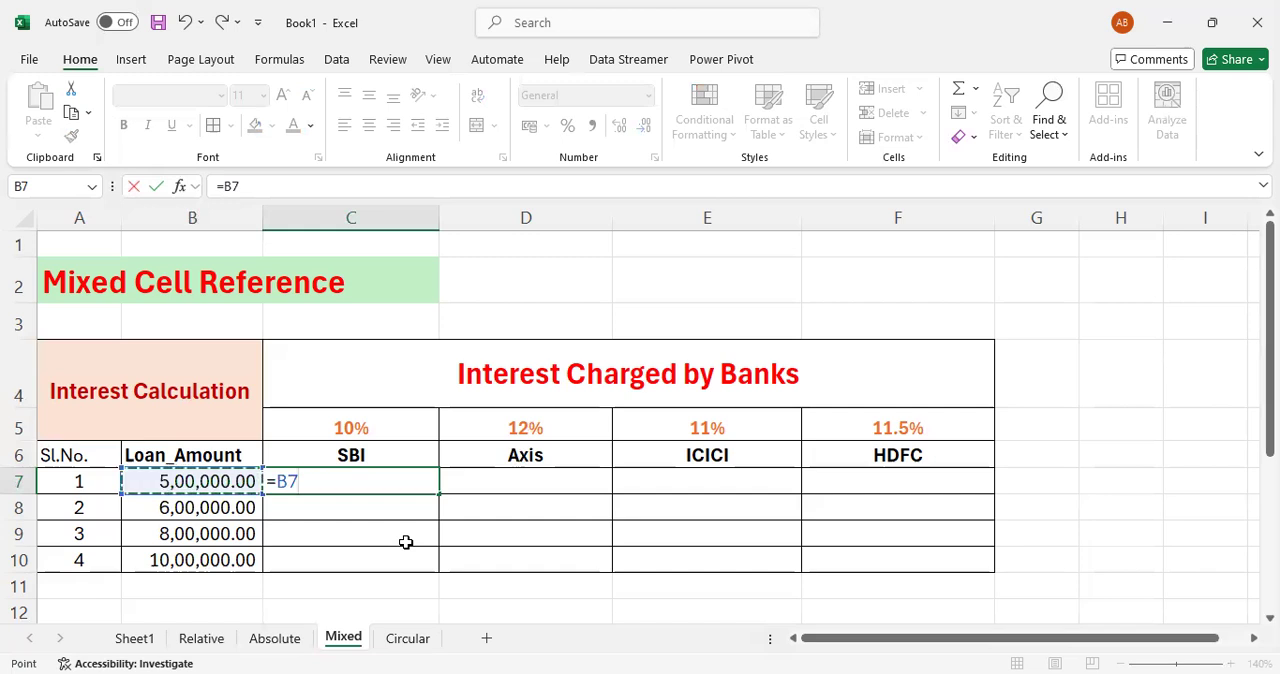
pyautogui.write('*')
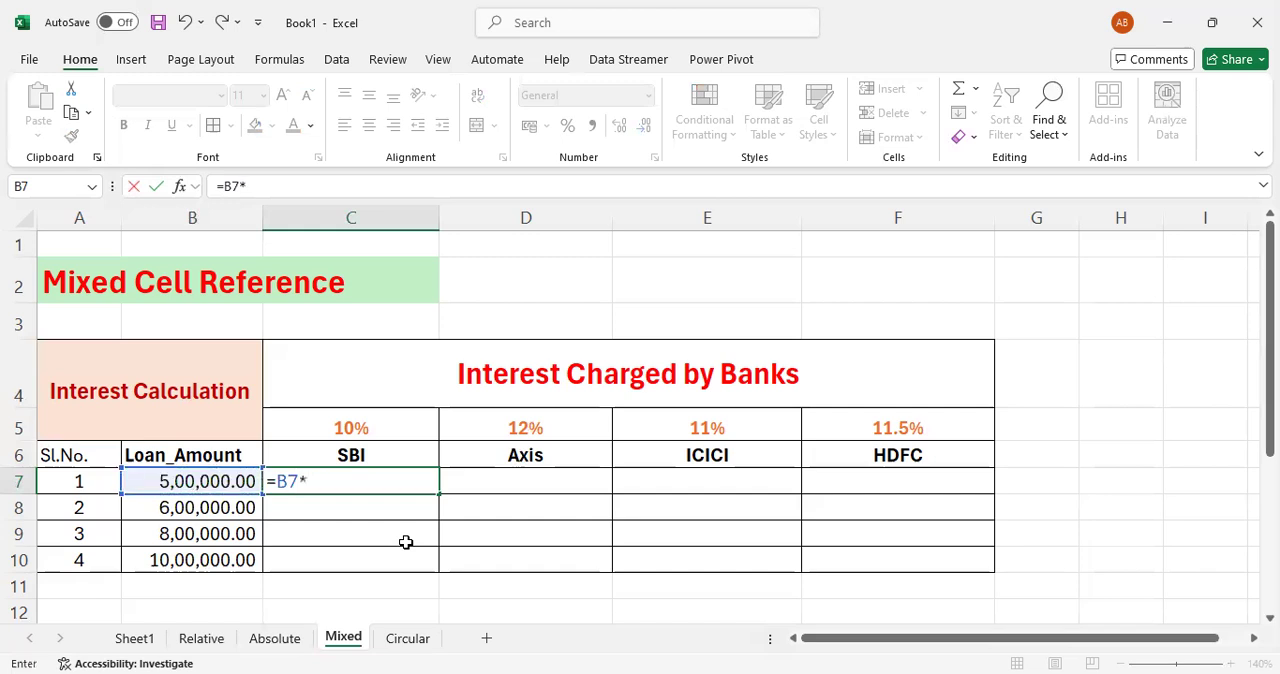
pyautogui.click(380, 414)
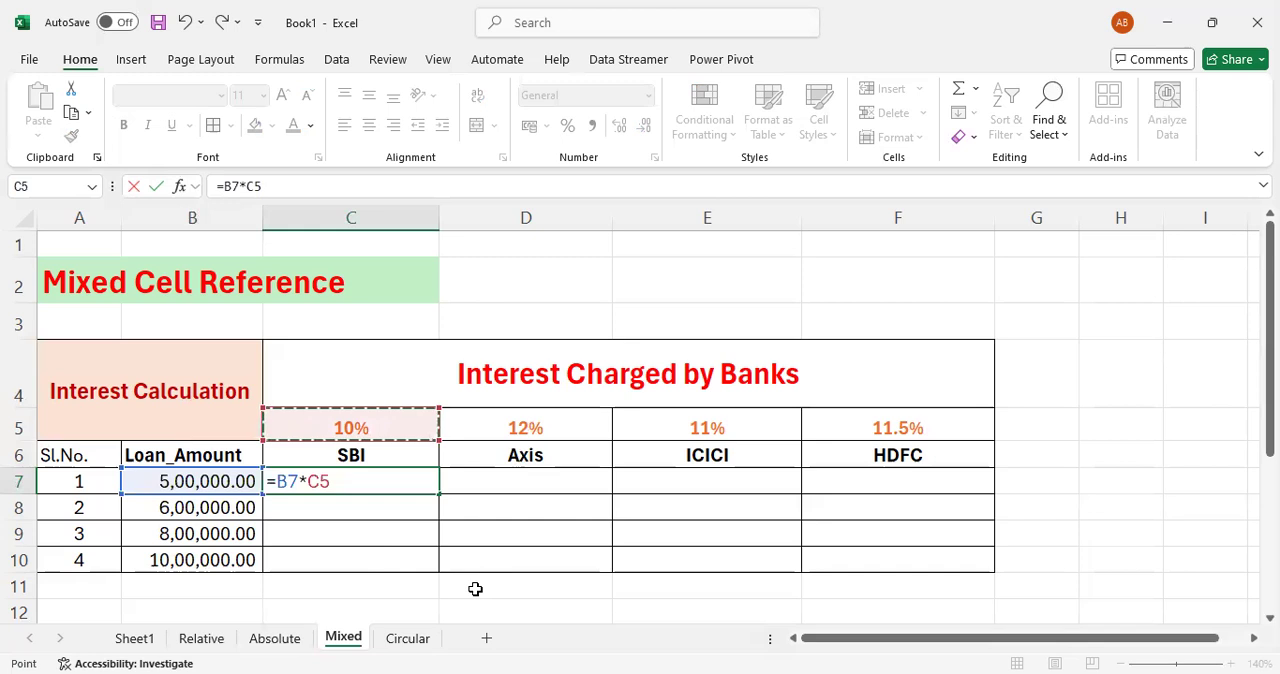
pyautogui.press('Return')
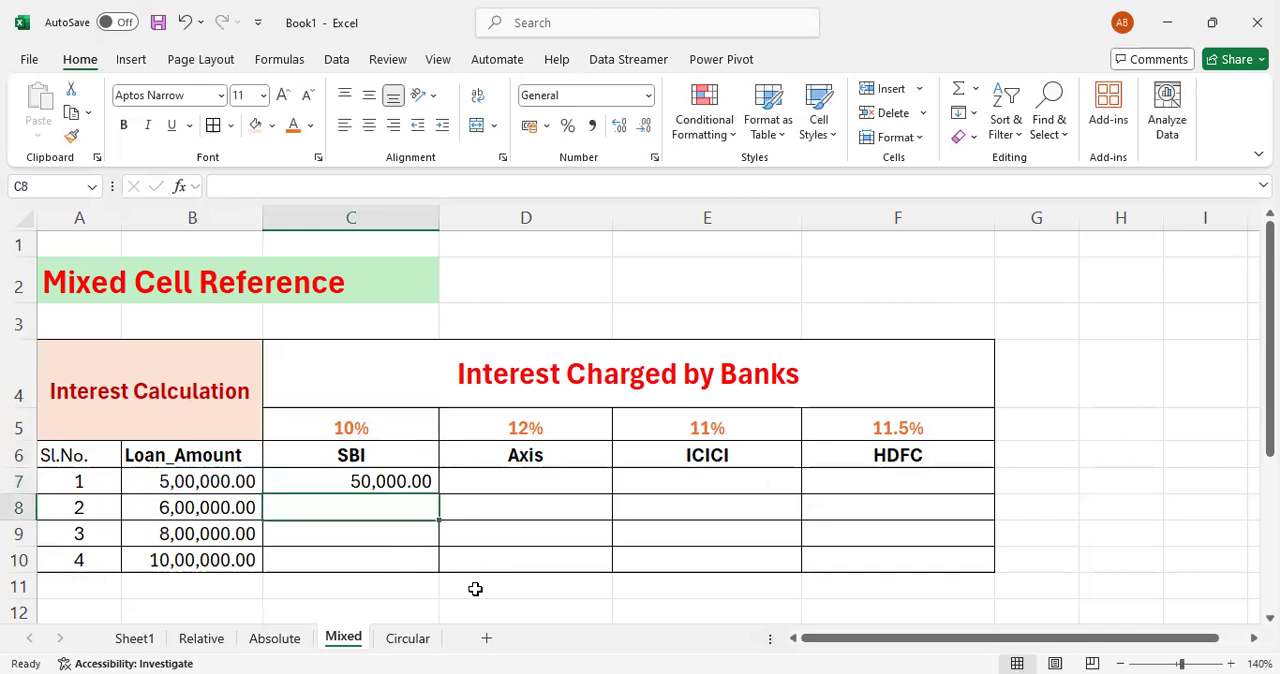
# - Try filling the C7 interest formula across to F7 and inspect the references in the copied HDFC, ICICI and Axis formulas
pyautogui.press('Up')
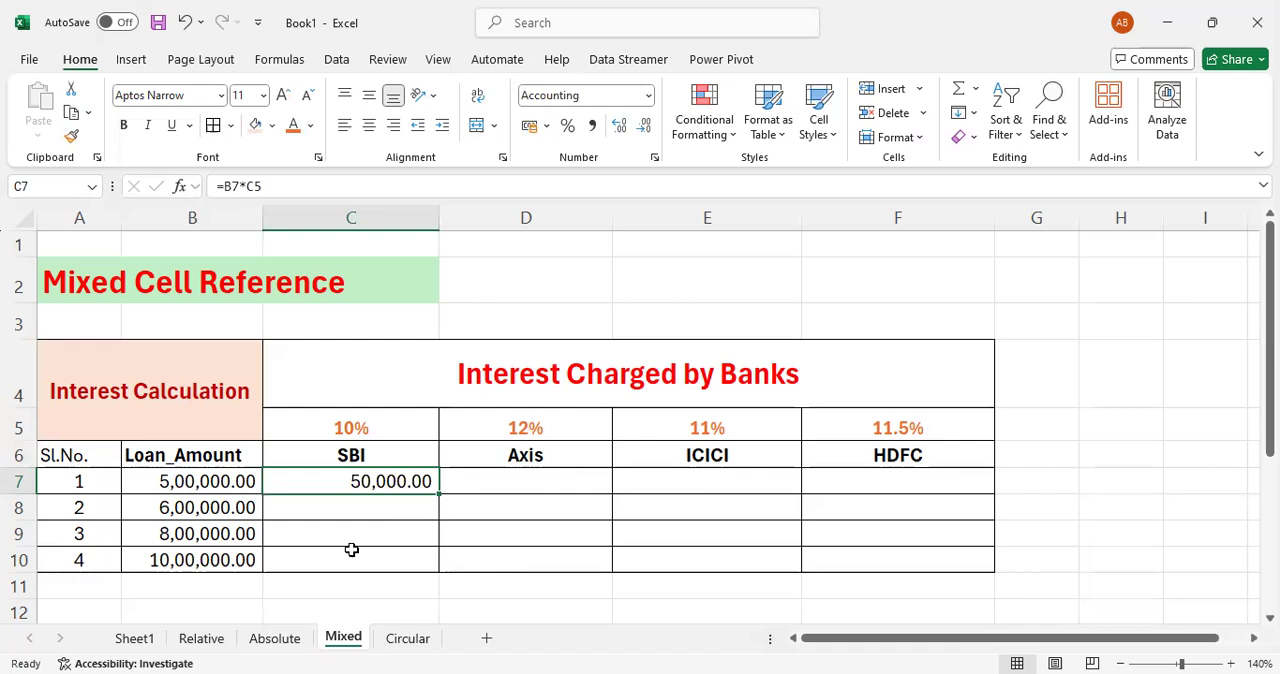
pyautogui.moveTo(437, 492); pyautogui.dragTo(912, 492)
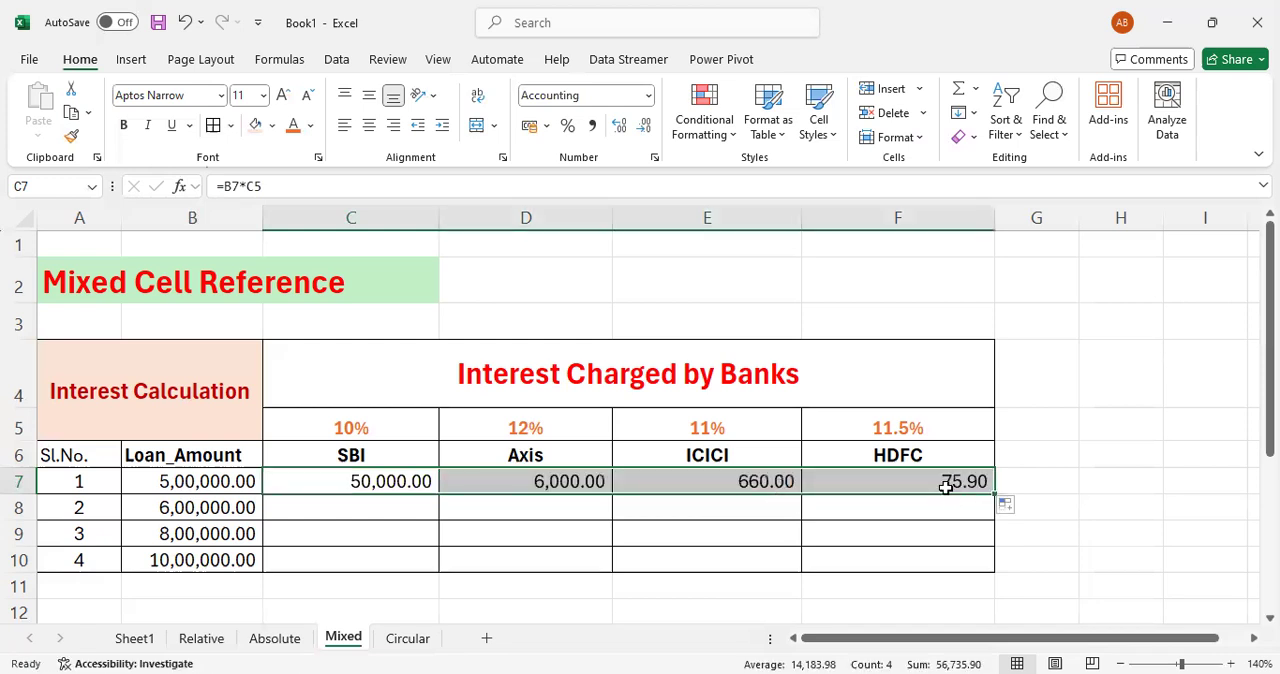
pyautogui.click(942, 484)
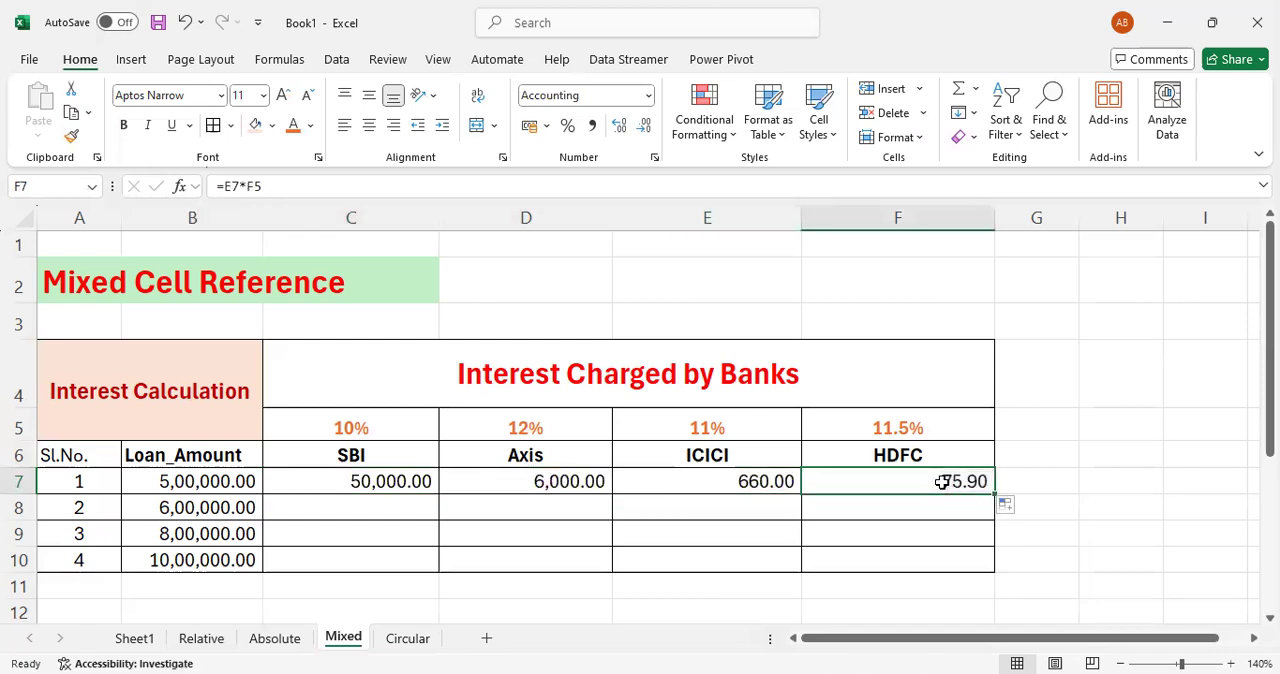
pyautogui.click(742, 481)
pyautogui.click(518, 482)
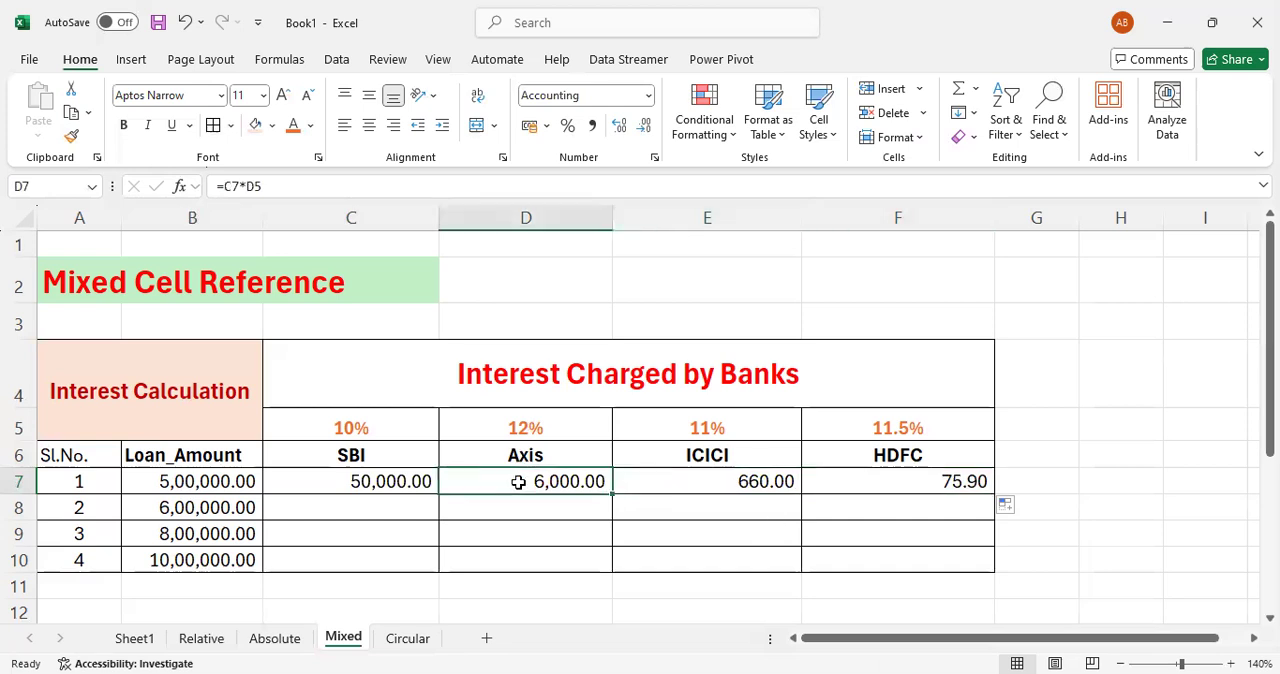
pyautogui.doubleClick(519, 482)
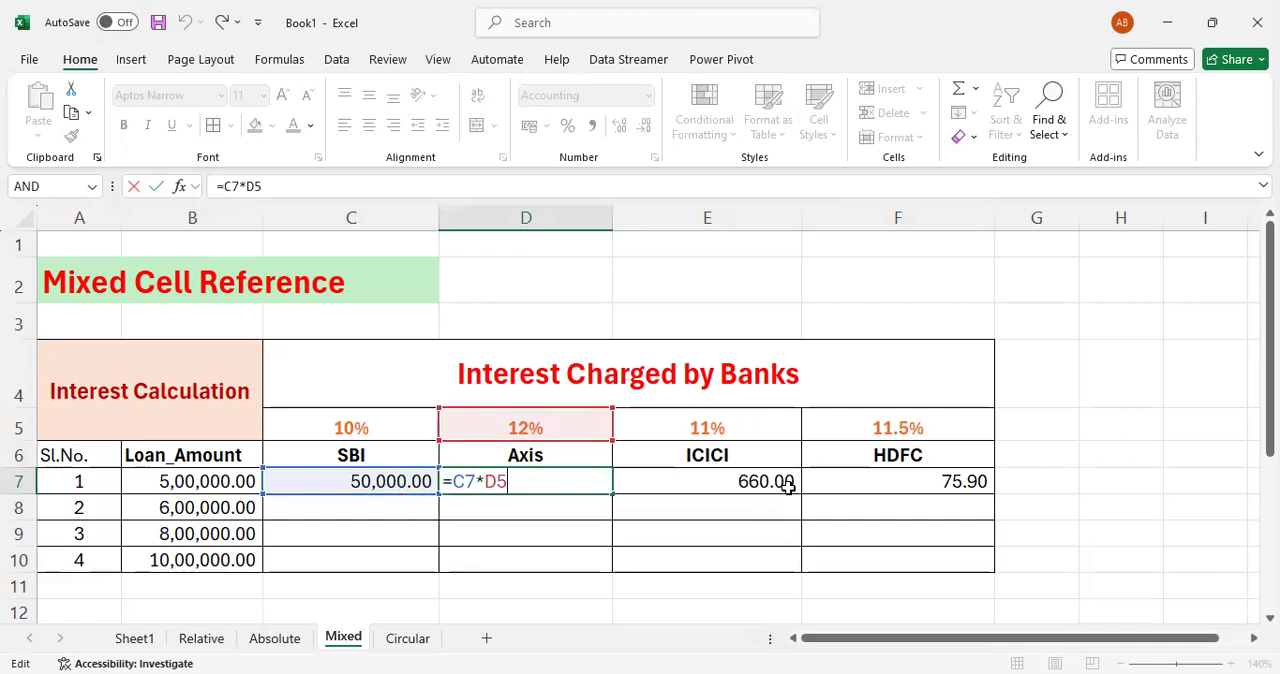
pyautogui.press('Return')
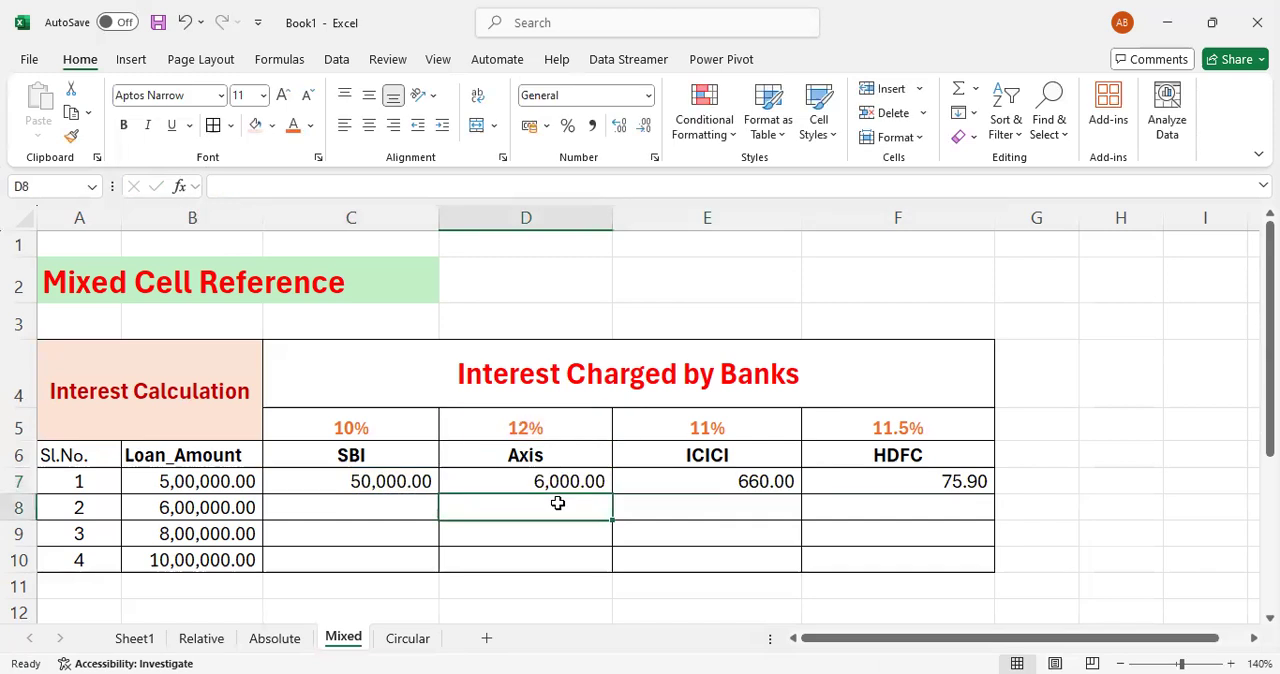
# - Try filling the SBI interest formula from C7 down to C10
pyautogui.press('Up')
pyautogui.press('Left')
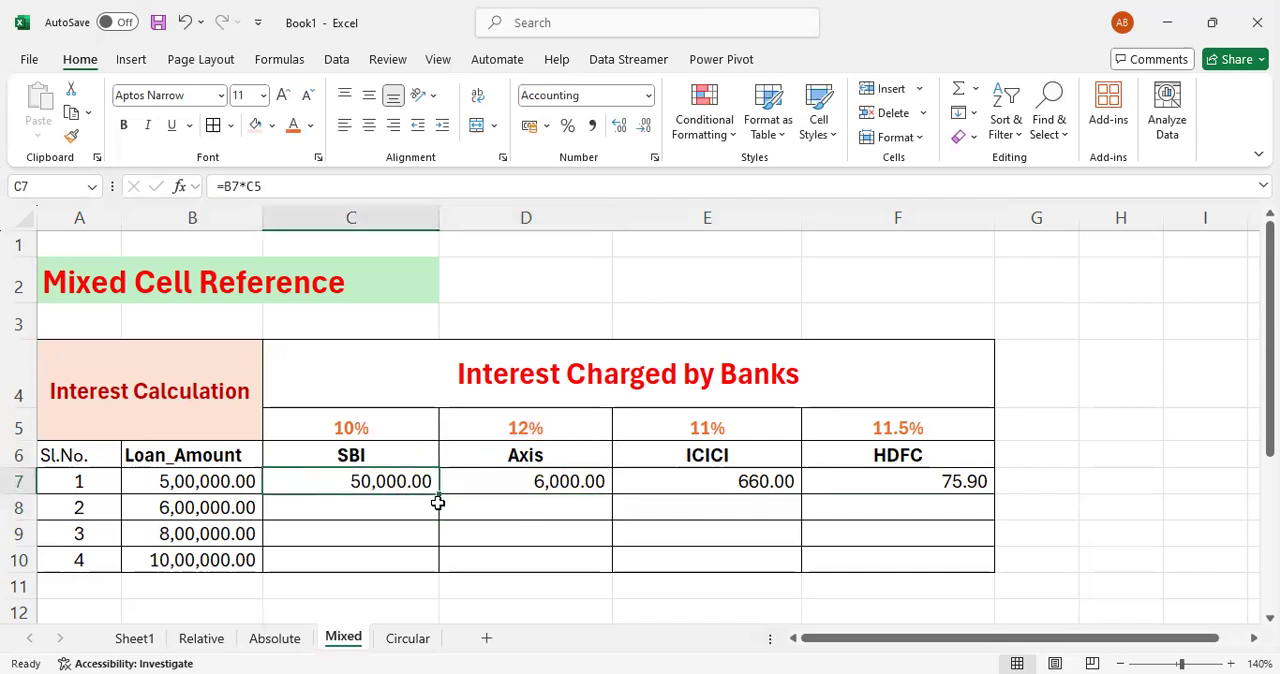
pyautogui.moveTo(439, 494); pyautogui.dragTo(438, 570)
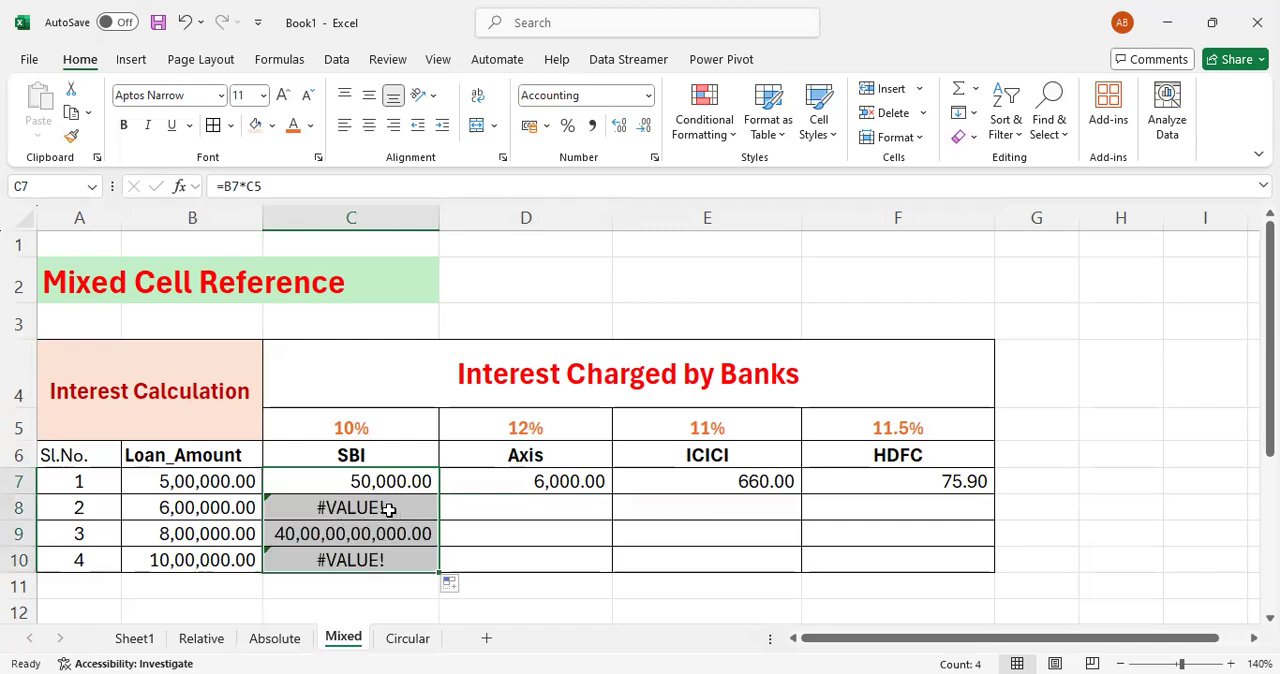
# - Clear the copied interest formulas from C8:C10 and D7:F7, keeping only the original in C7
pyautogui.moveTo(389, 509); pyautogui.dragTo(396, 565)
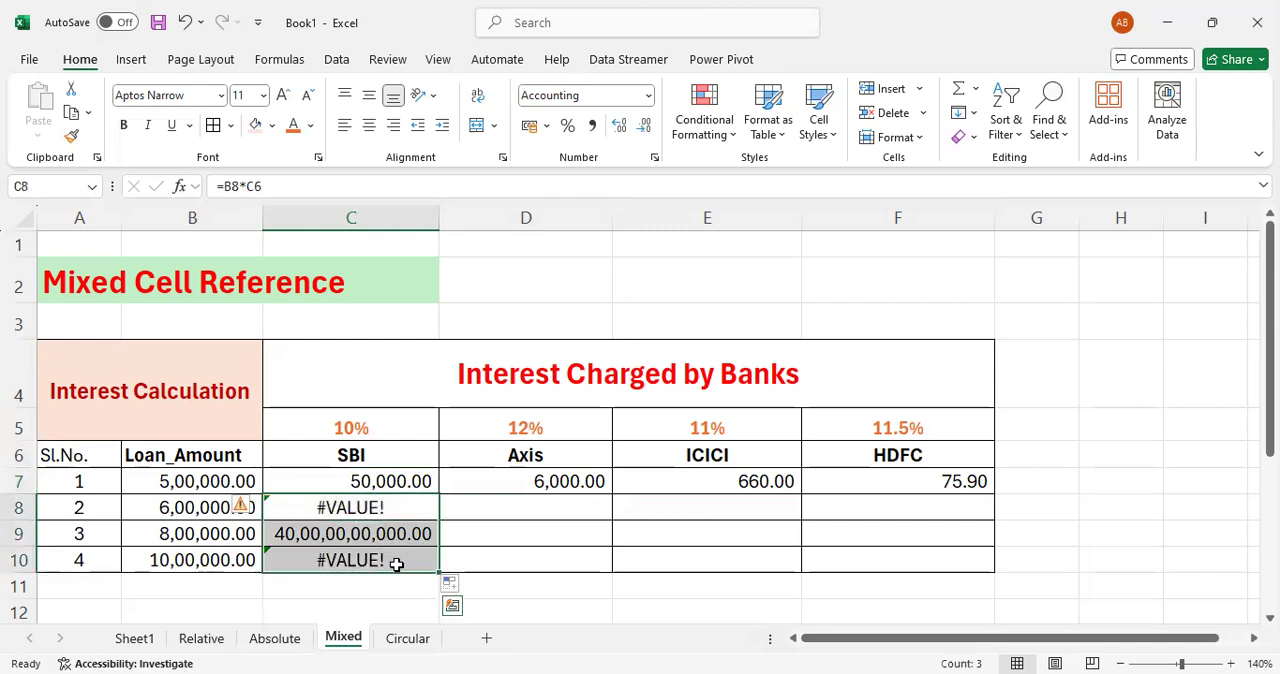
pyautogui.press('Delete')
pyautogui.press('Up')
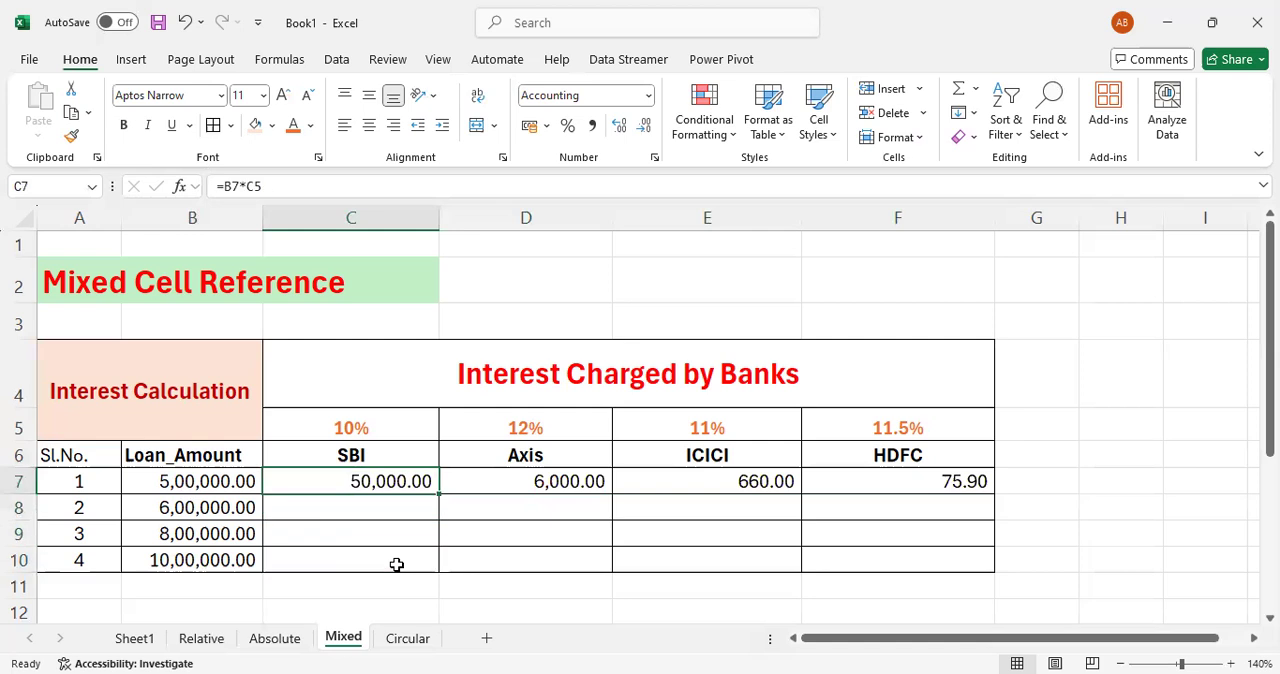
pyautogui.press('Right')
pyautogui.hotkey('shift', 'Right')
pyautogui.hotkey('shift', 'Right')
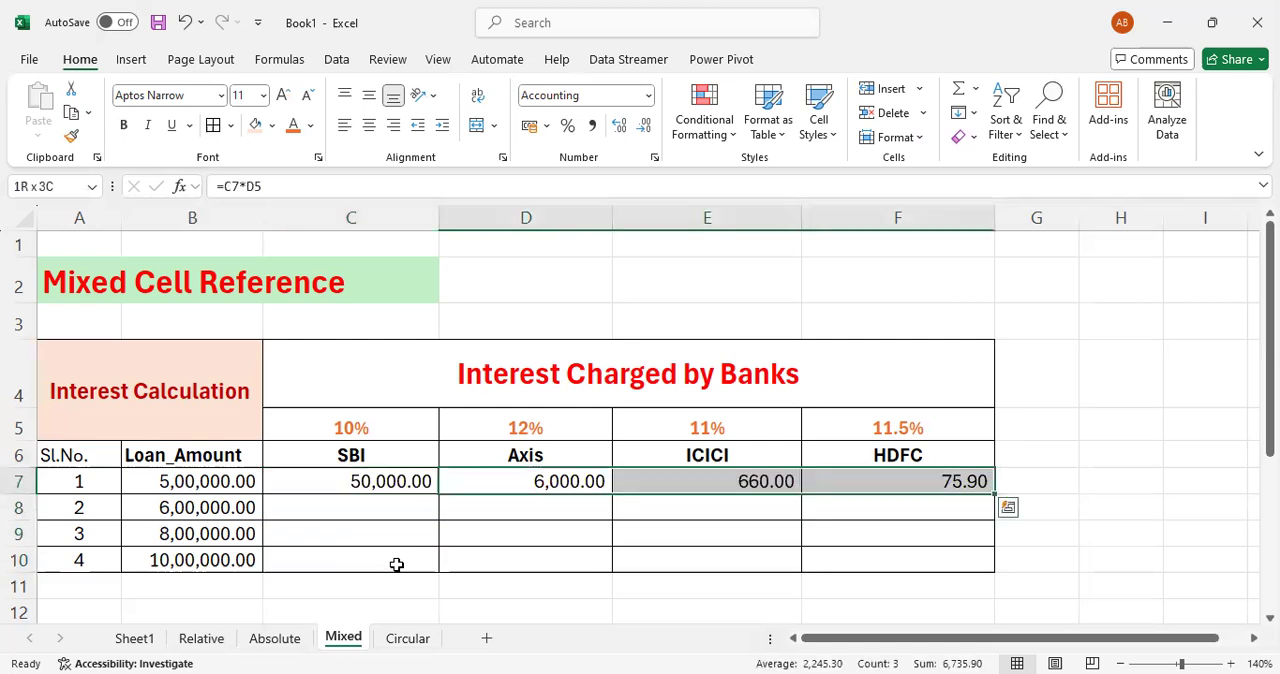
pyautogui.press('Delete')
pyautogui.press('Left')
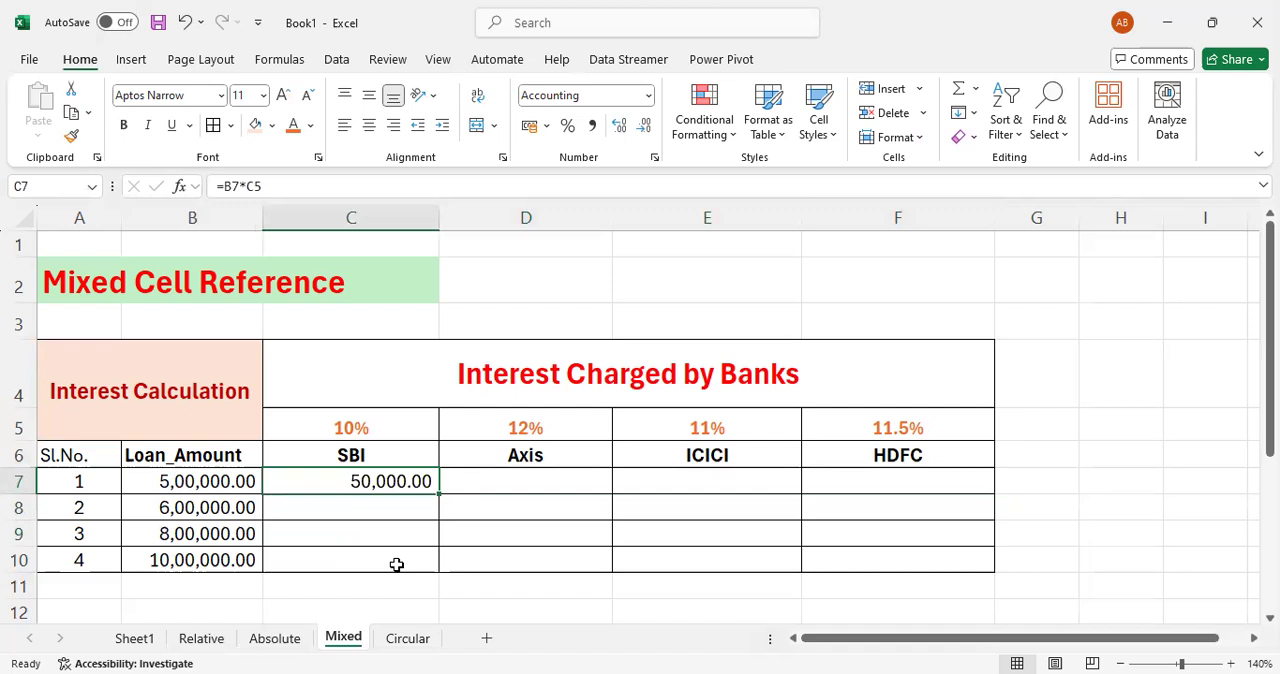
# - Change the SBI interest formula in C7 to use mixed references, =$B7*C$5
pyautogui.press('F2')
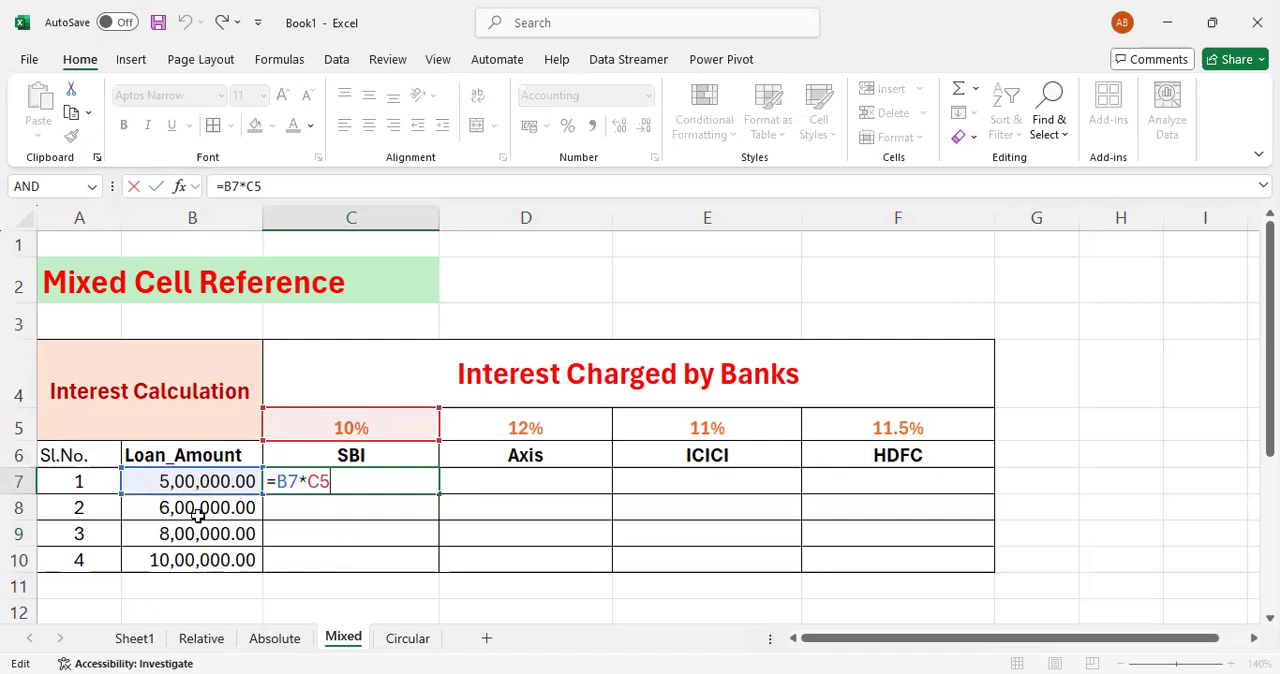
pyautogui.click(279, 476)
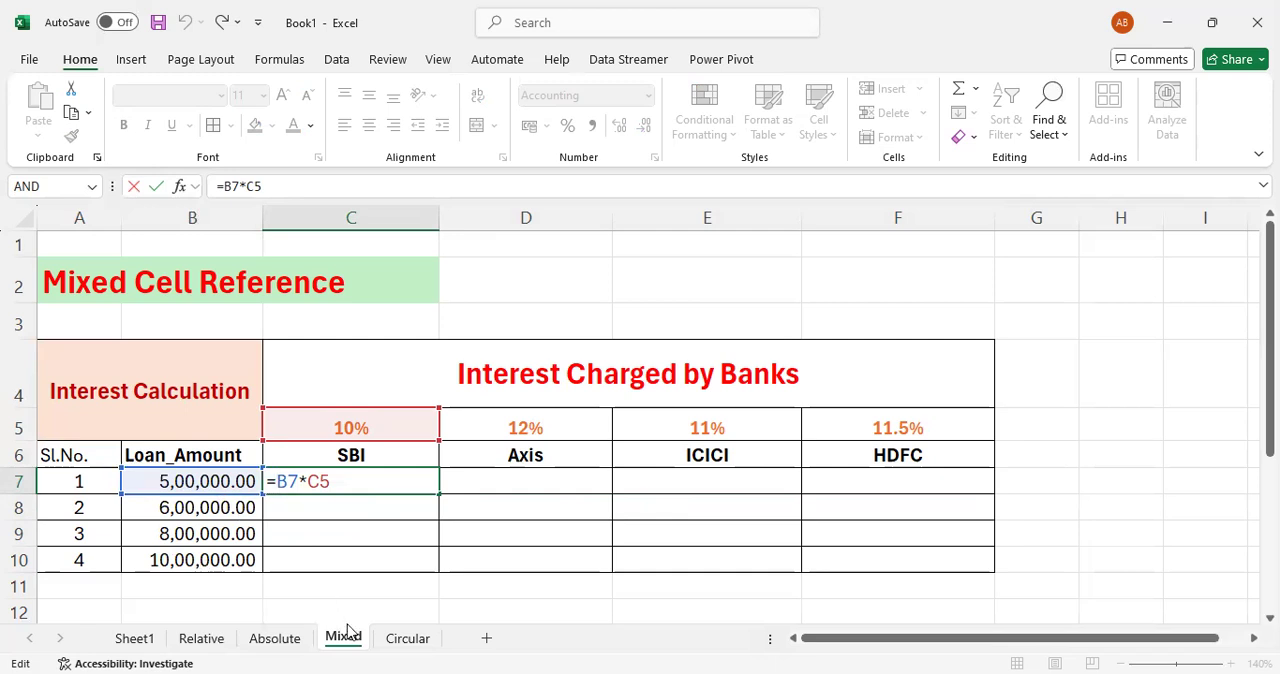
pyautogui.write('$')
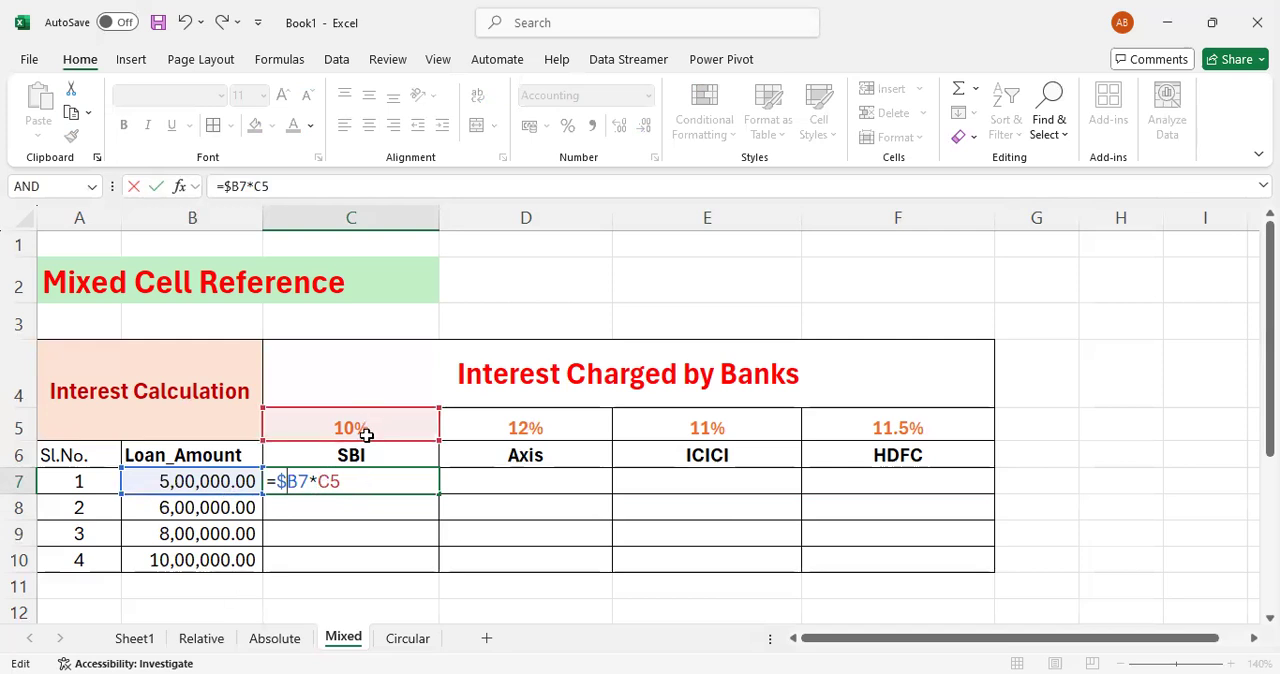
pyautogui.click(331, 483)
pyautogui.write('$')
pyautogui.press('Return')
pyautogui.press('Up')
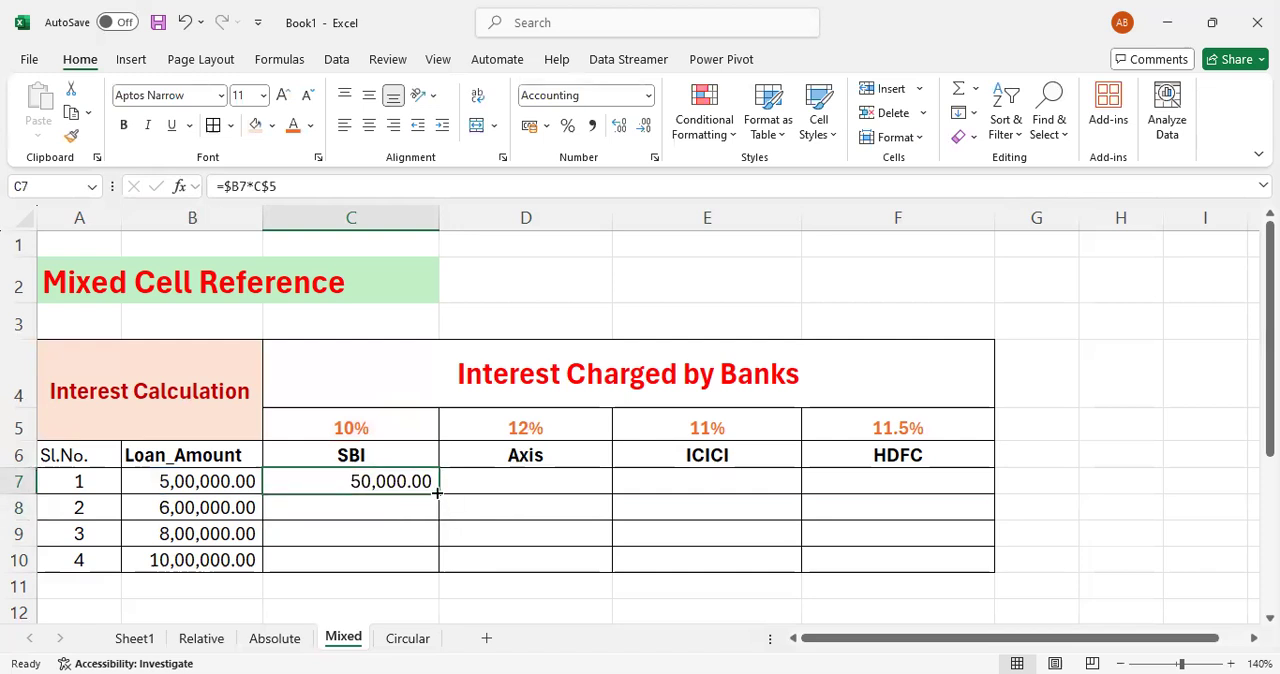
# - Fill the C7 interest formula into D7 and inspect the references in the copied Axis formula
pyautogui.moveTo(437, 492); pyautogui.dragTo(574, 478)
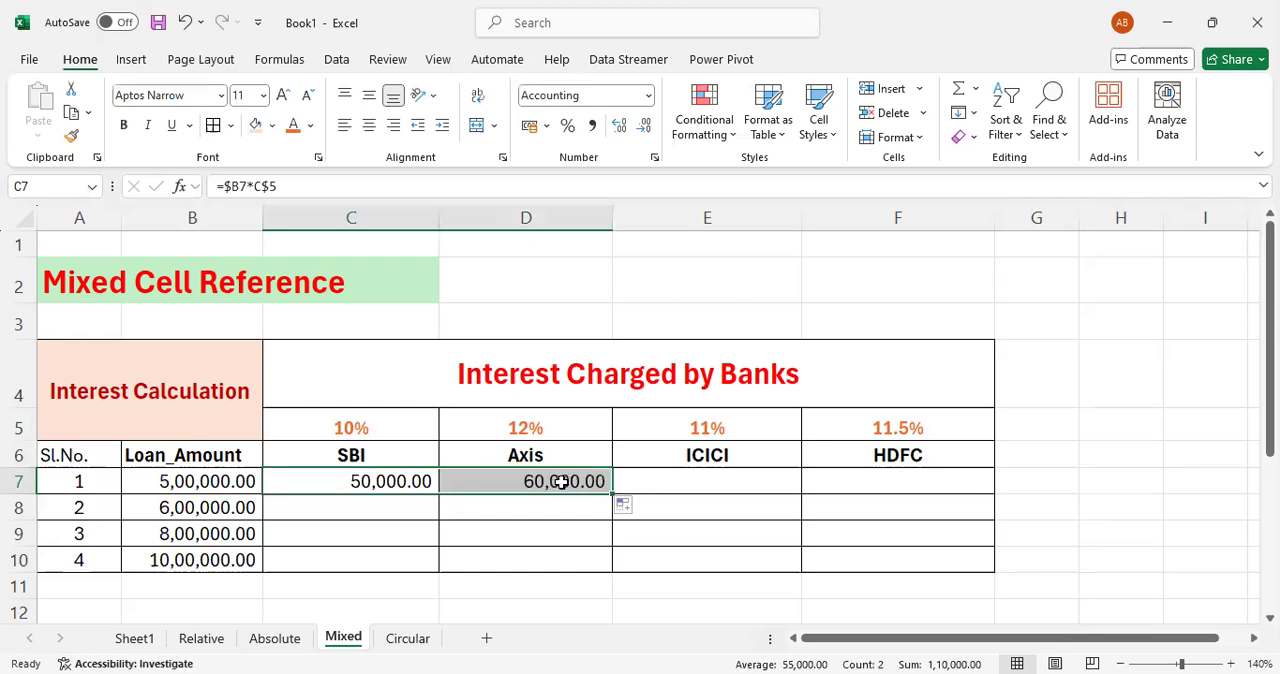
pyautogui.click(561, 482)
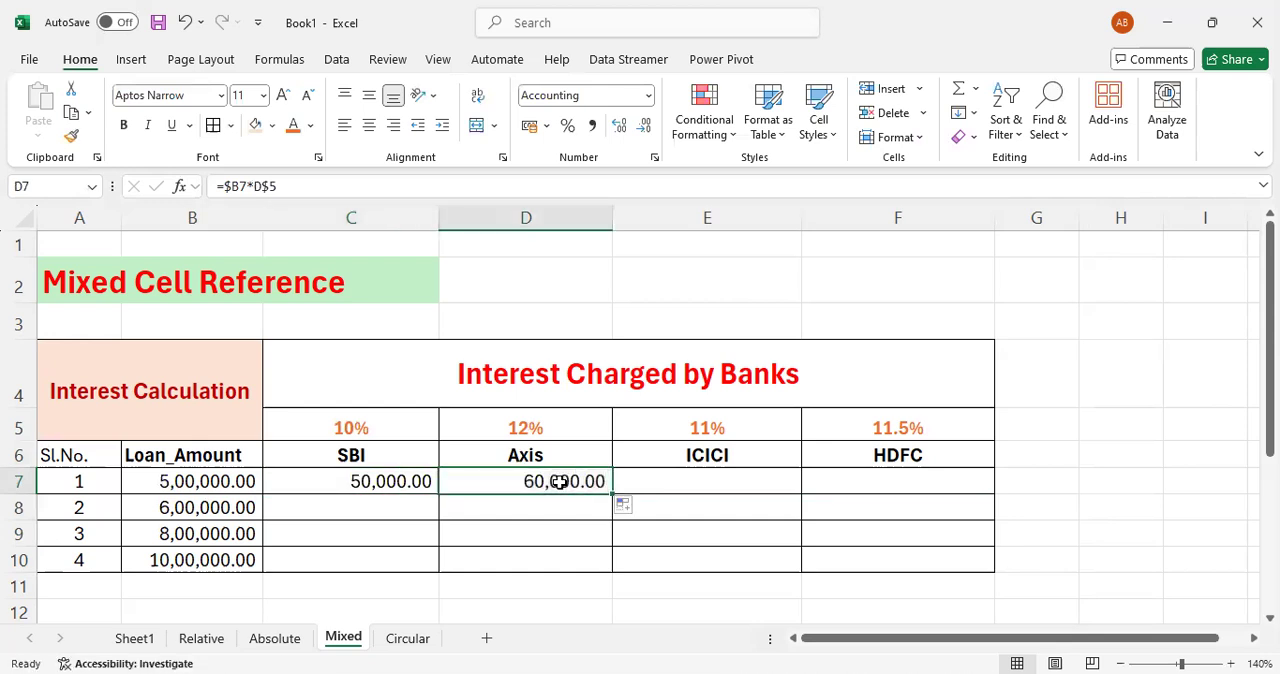
pyautogui.doubleClick(561, 482)
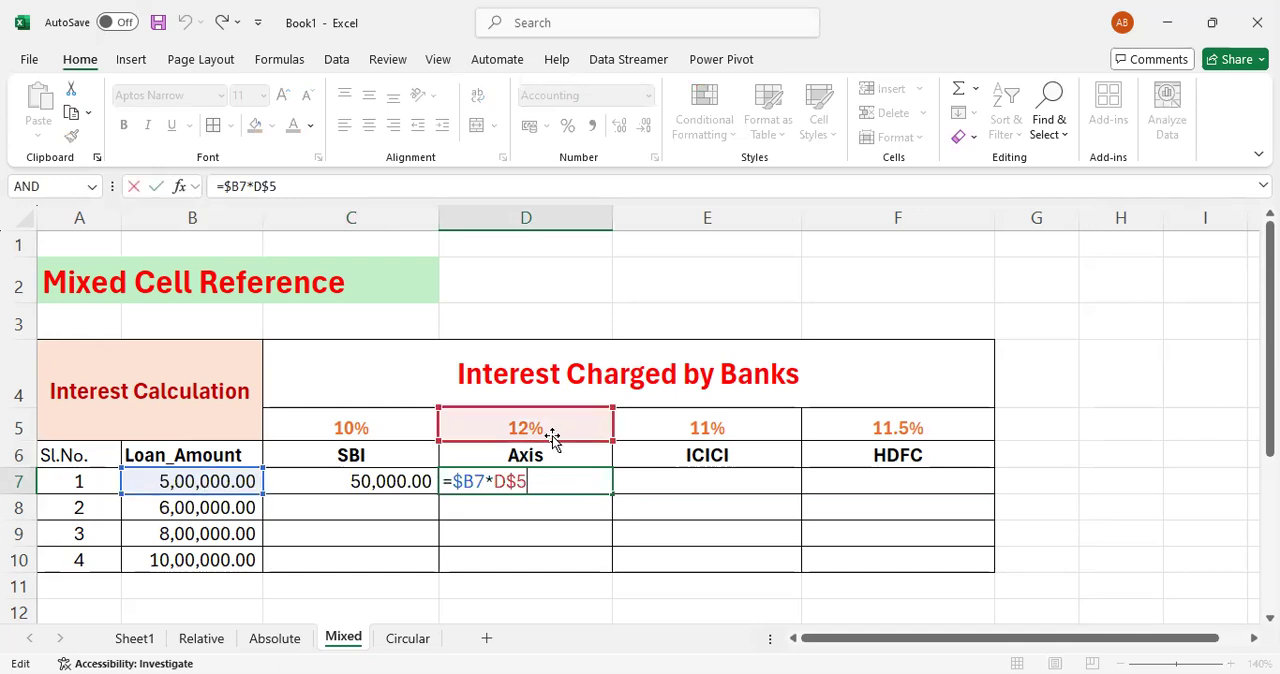
pyautogui.press('Return')
pyautogui.press('Up')
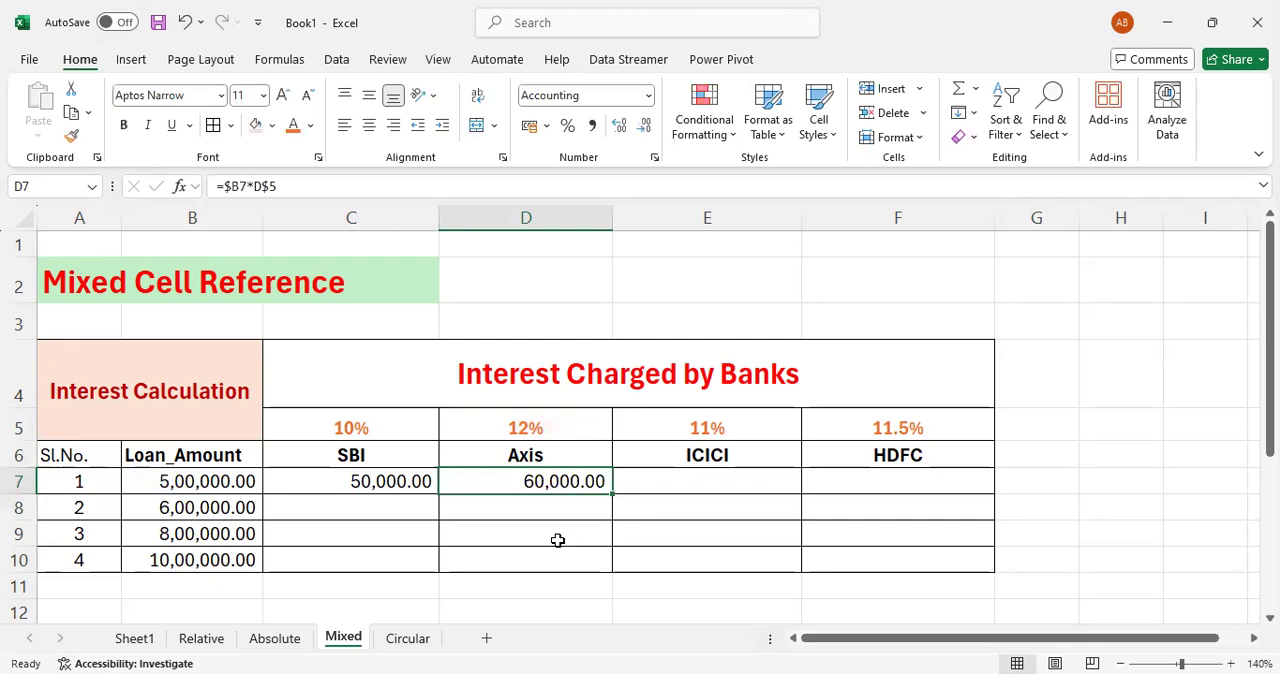
# - Fill the D7 interest formula across to F7 and inspect the references in the Axis, ICICI and HDFC formulas
pyautogui.moveTo(613, 494); pyautogui.dragTo(917, 499)
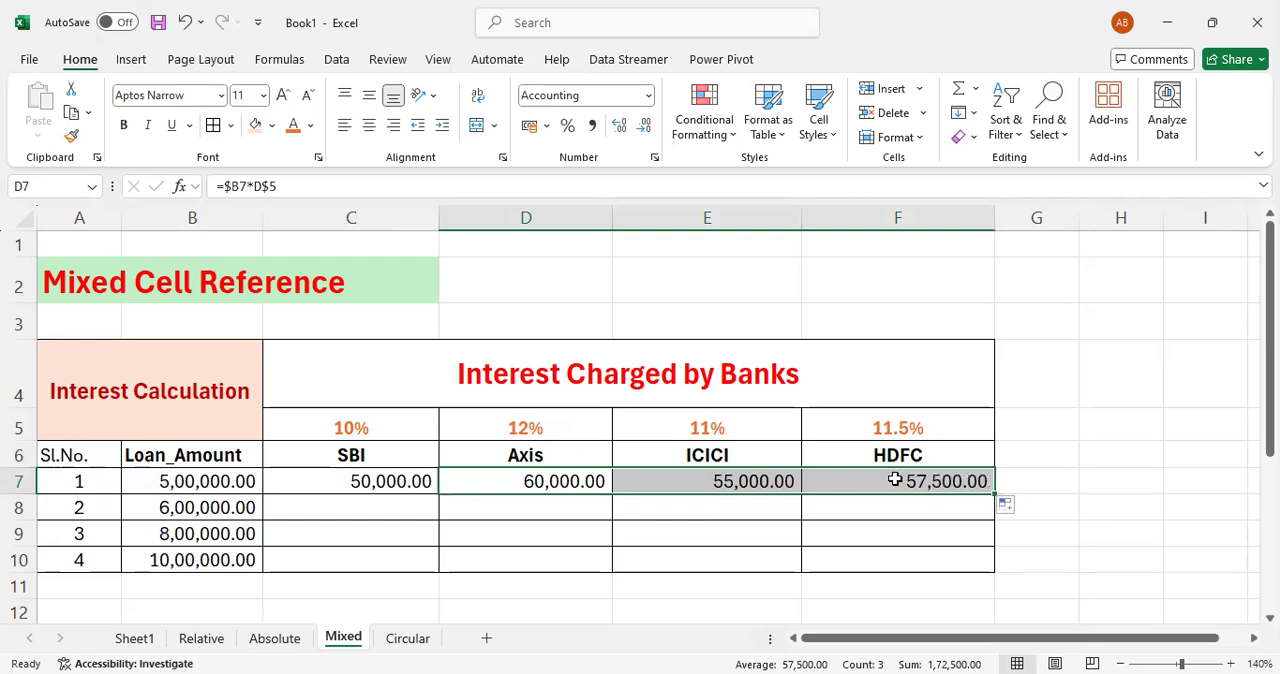
pyautogui.click(760, 479)
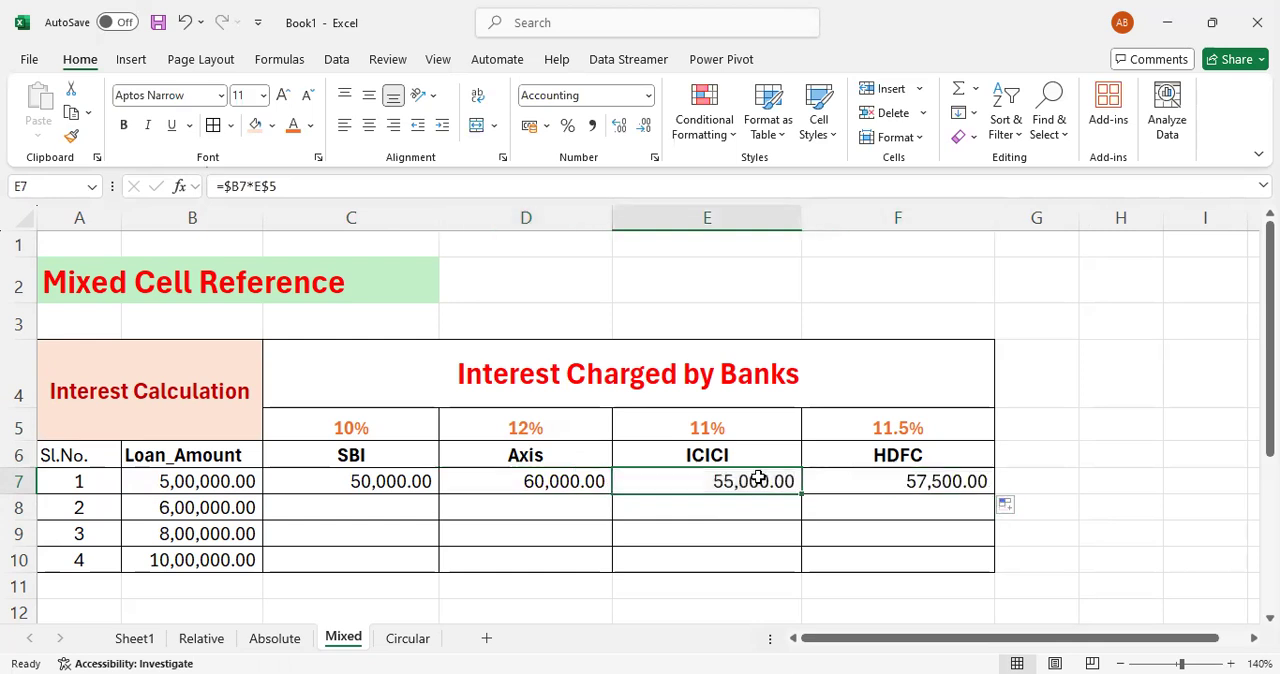
pyautogui.click(358, 484)
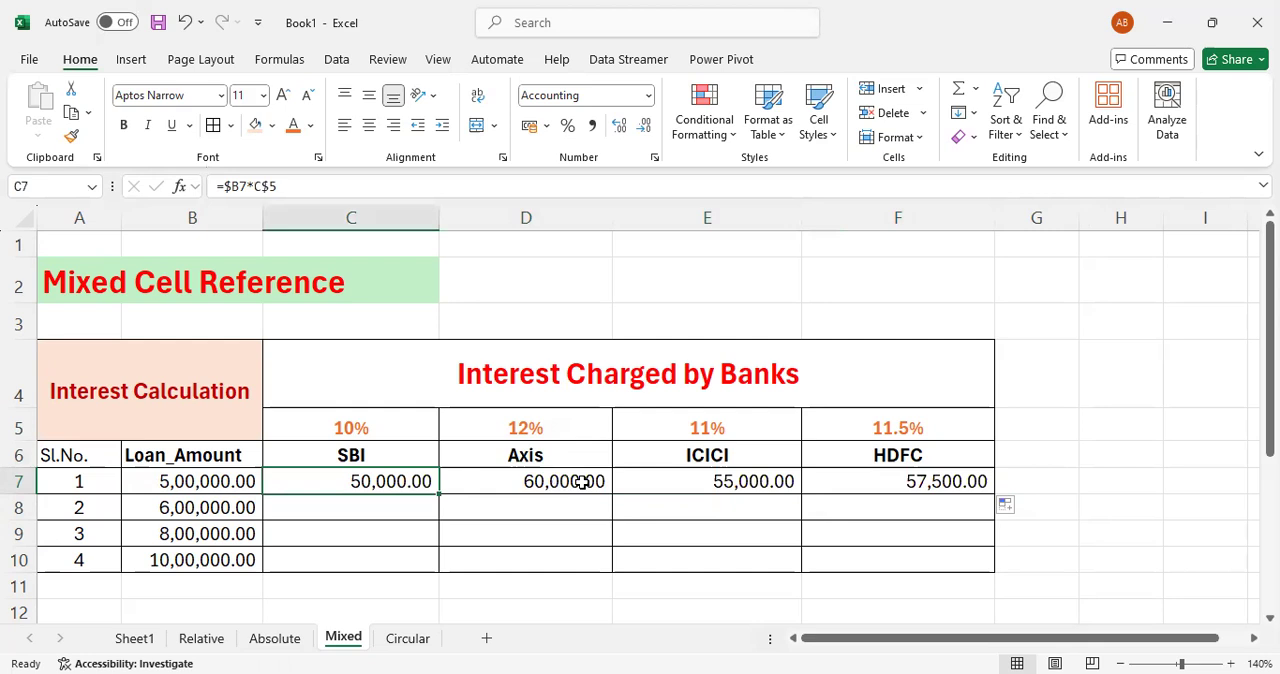
pyautogui.click(545, 485)
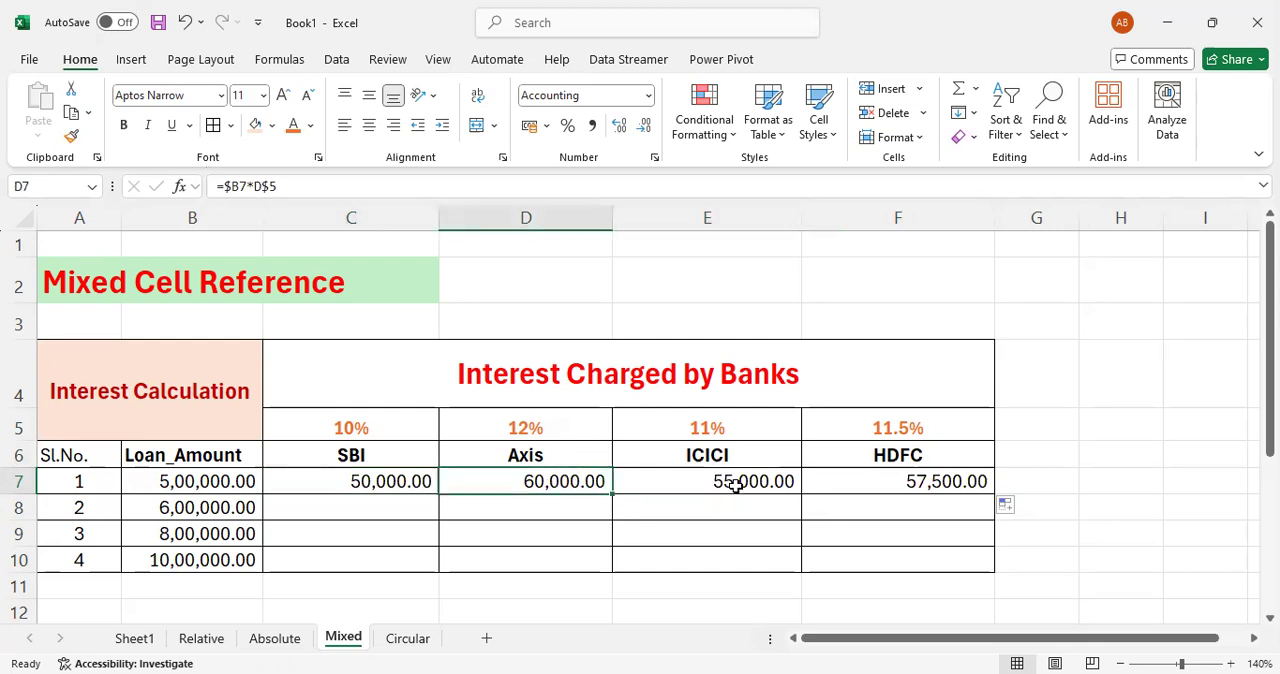
pyautogui.press('F2')
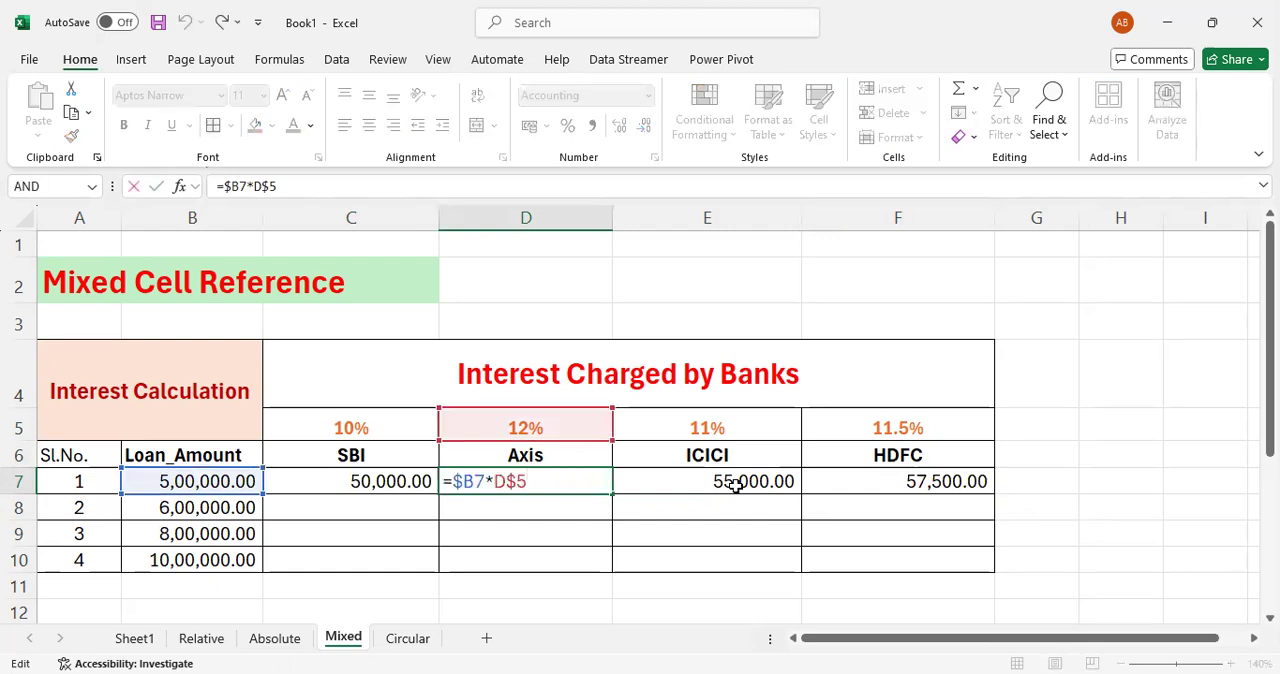
pyautogui.click(722, 481)
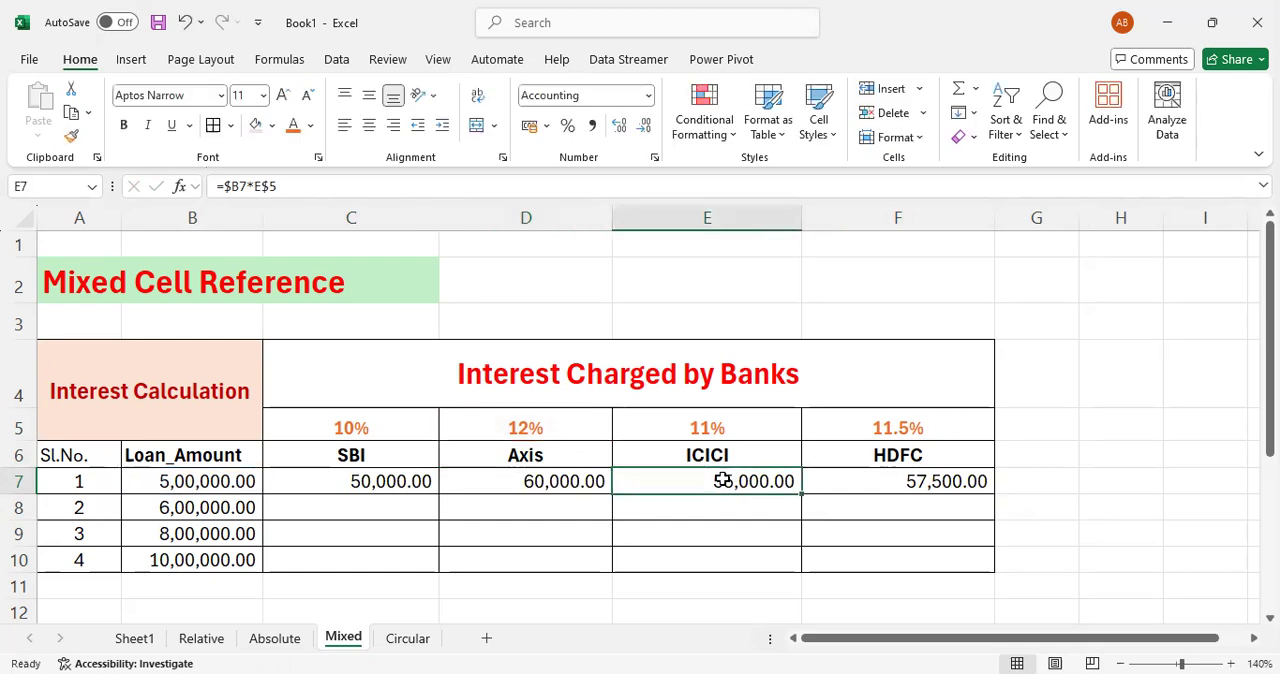
pyautogui.press('F2')
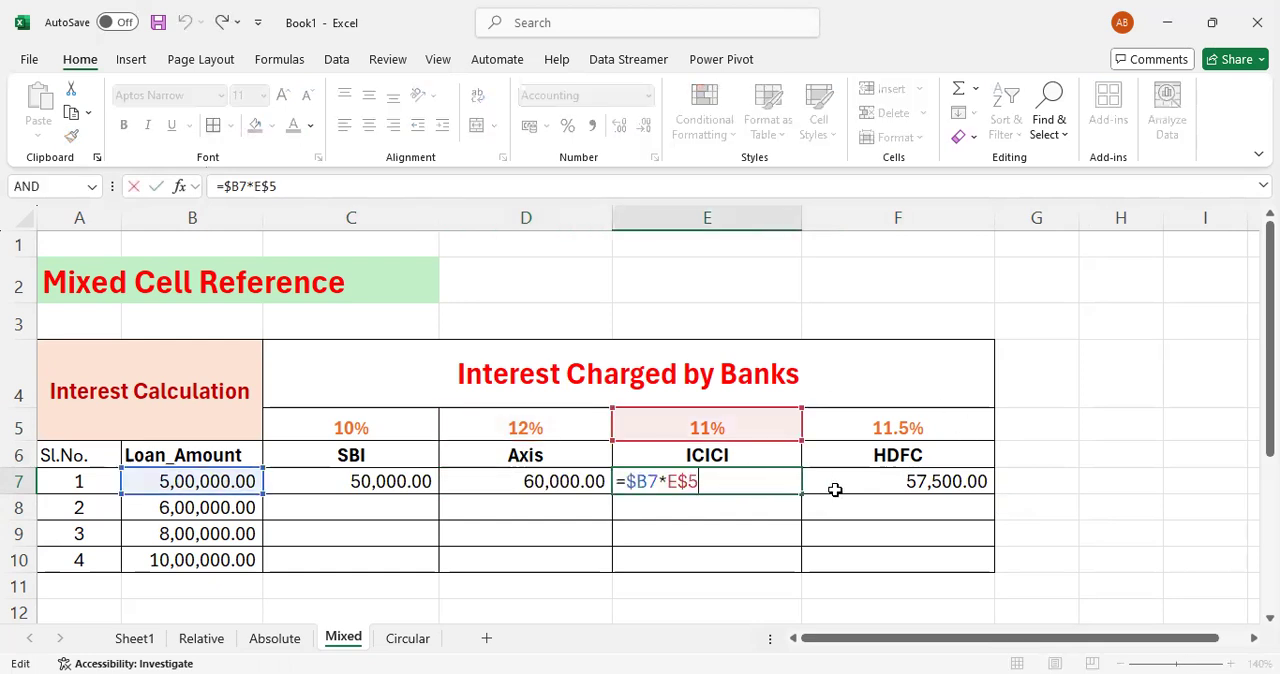
pyautogui.click(844, 486)
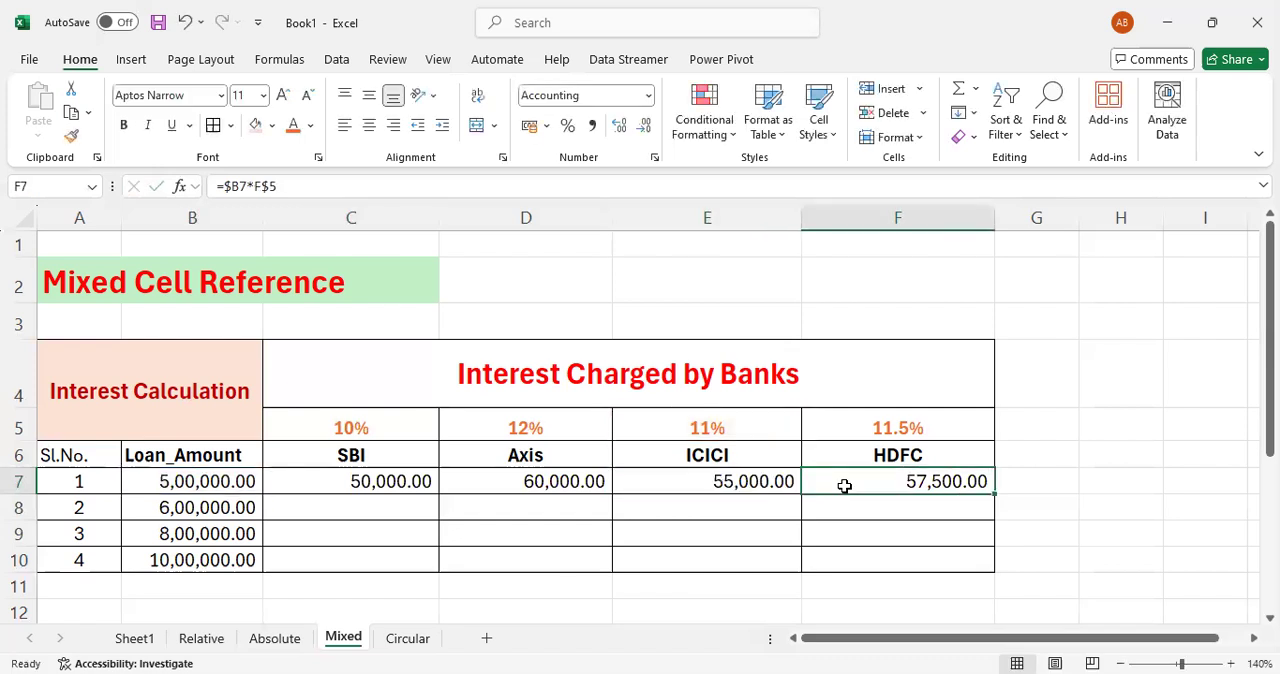
pyautogui.press('F2')
pyautogui.press('Return')
pyautogui.press('Up')
# - Fill the C7 interest formula across the bank columns and down the loan rows to F10
pyautogui.press('Left')
pyautogui.press('Left')
pyautogui.press('Left')
pyautogui.hotkey('shift', 'Right')
pyautogui.hotkey('shift', 'Right')
pyautogui.press('Left')
pyautogui.press('Right')
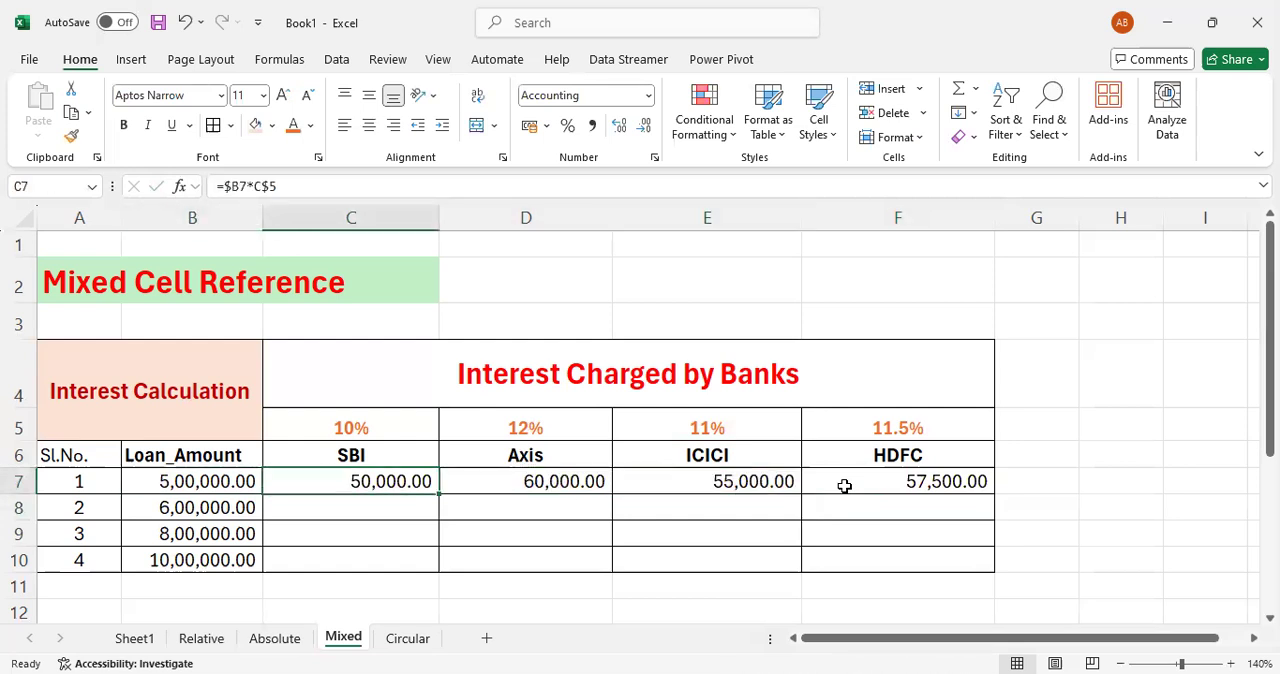
pyautogui.moveTo(440, 494); pyautogui.dragTo(928, 558)
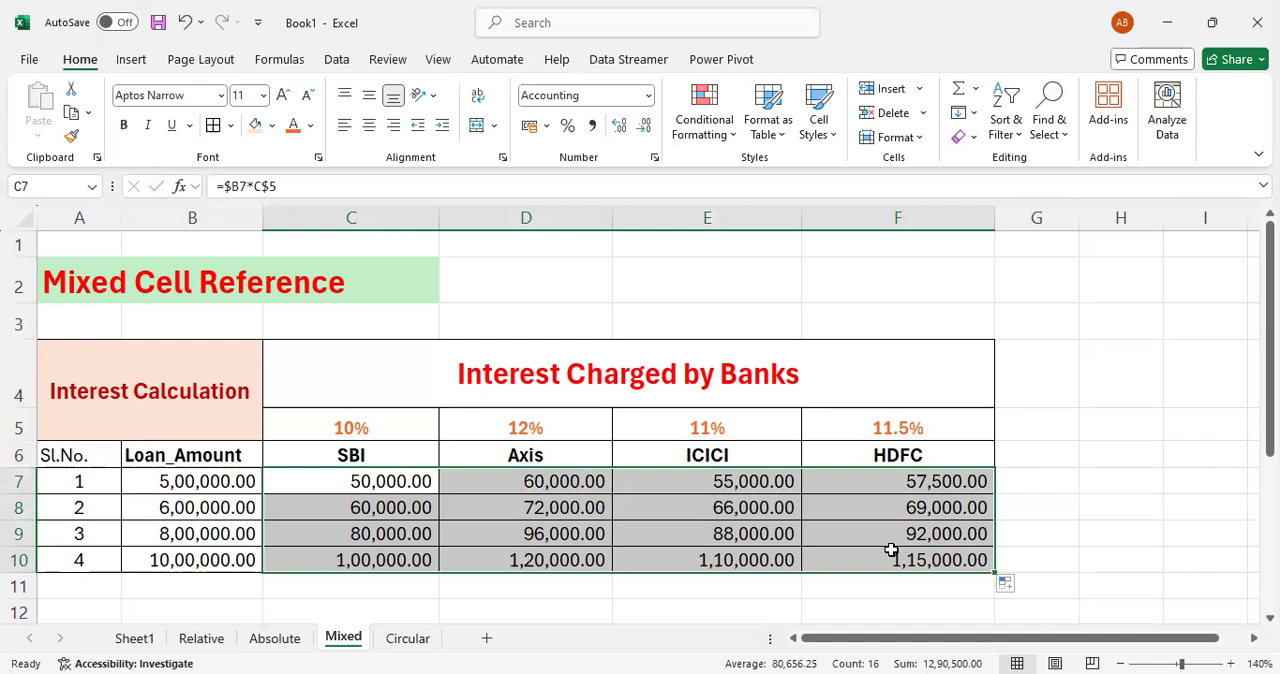
# - Clear all the interest formulas from C7:F10
pyautogui.press('Delete')
pyautogui.press('Down')
pyautogui.press('Up')
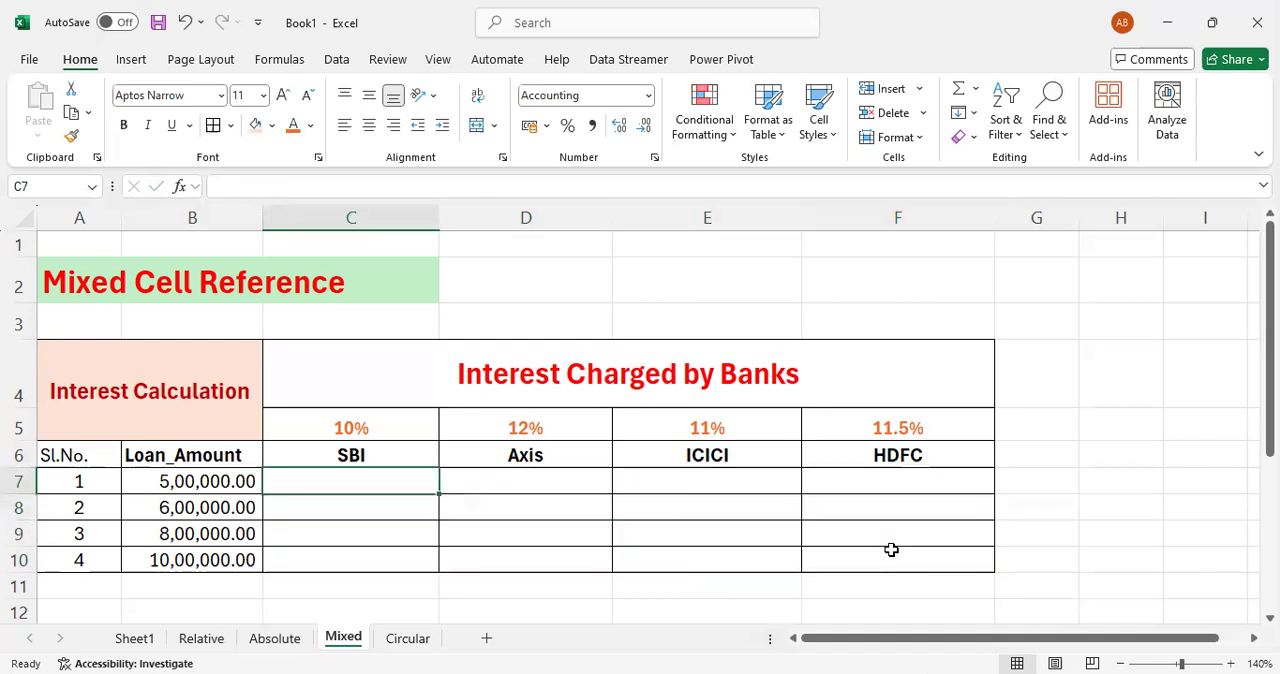
# - Calculate the SBI interest for the first loan in C7 with =B7*C5
pyautogui.write('=')
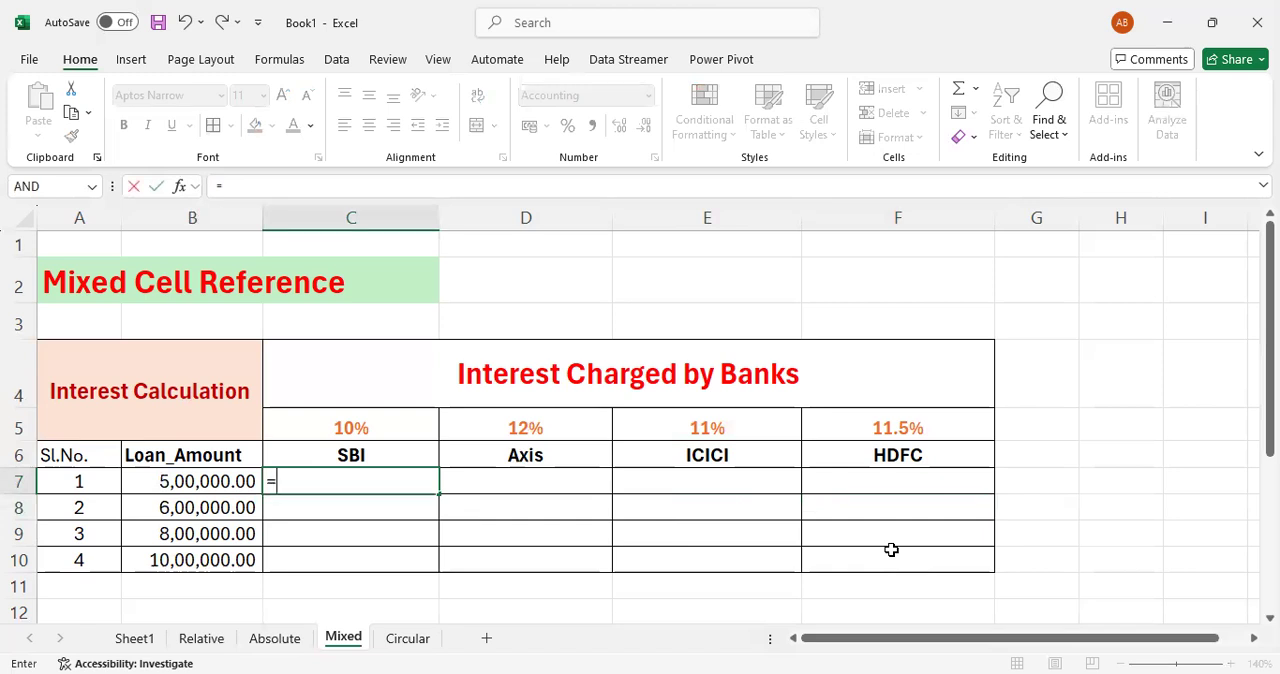
pyautogui.press('Left')
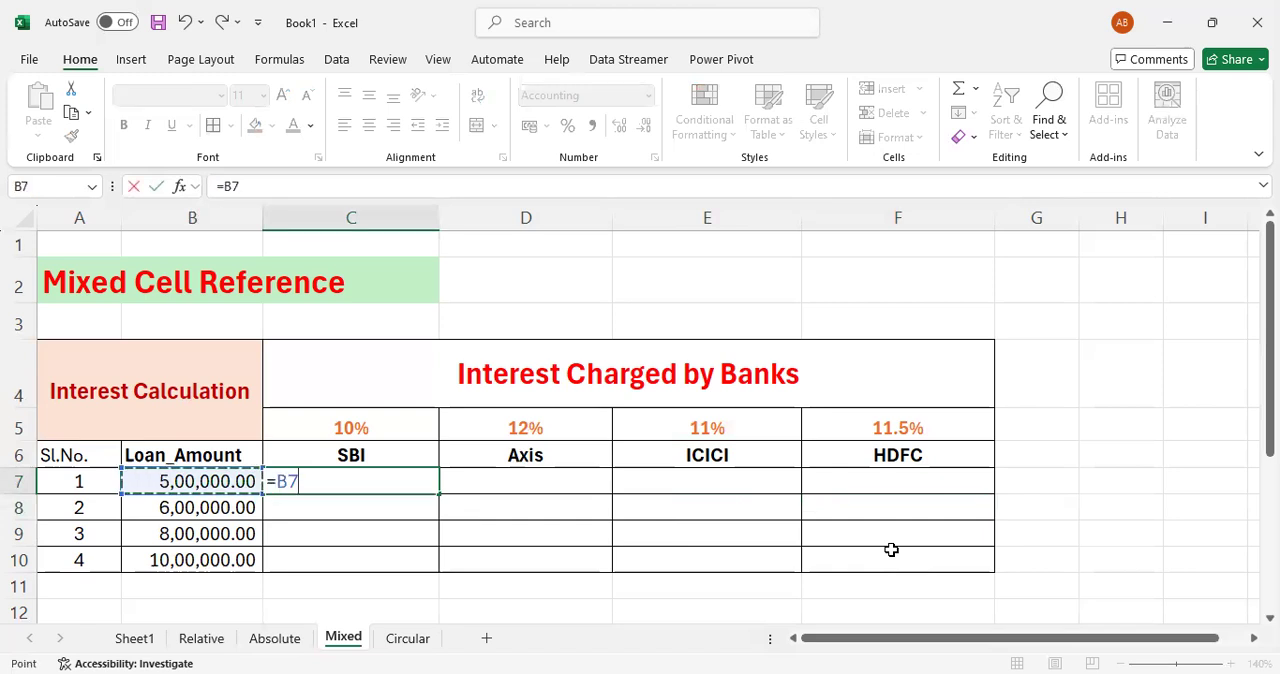
pyautogui.write('*')
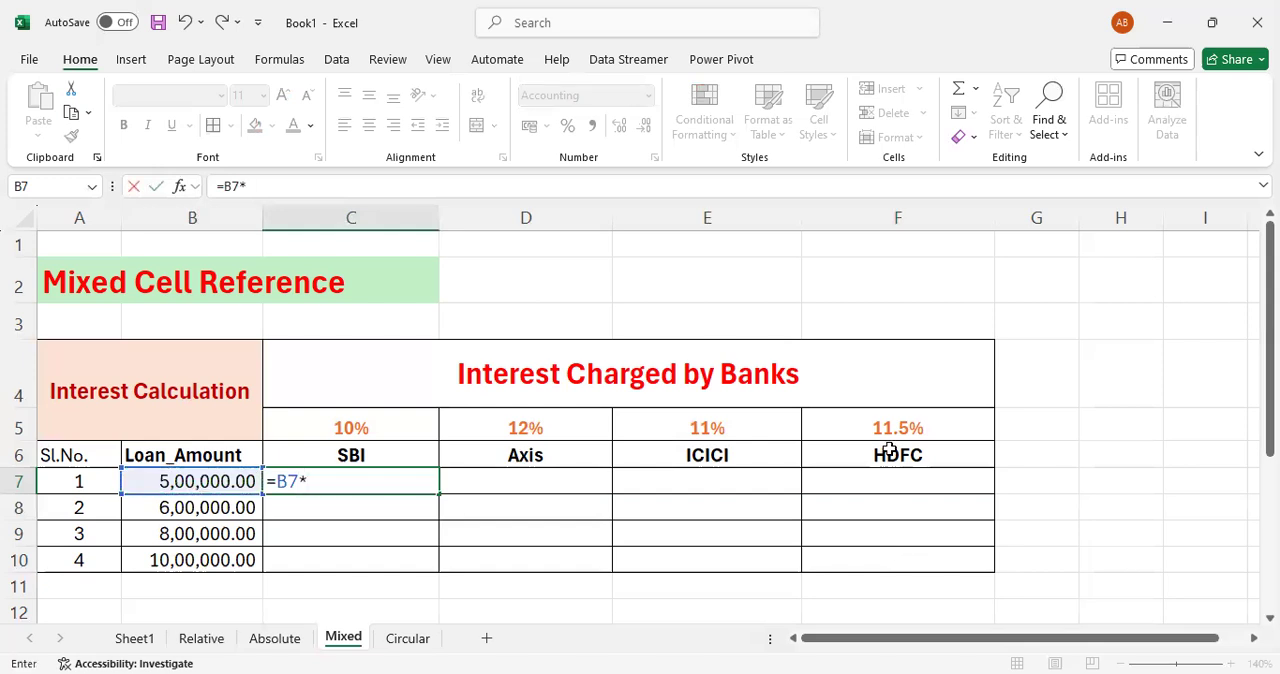
pyautogui.click(387, 428)
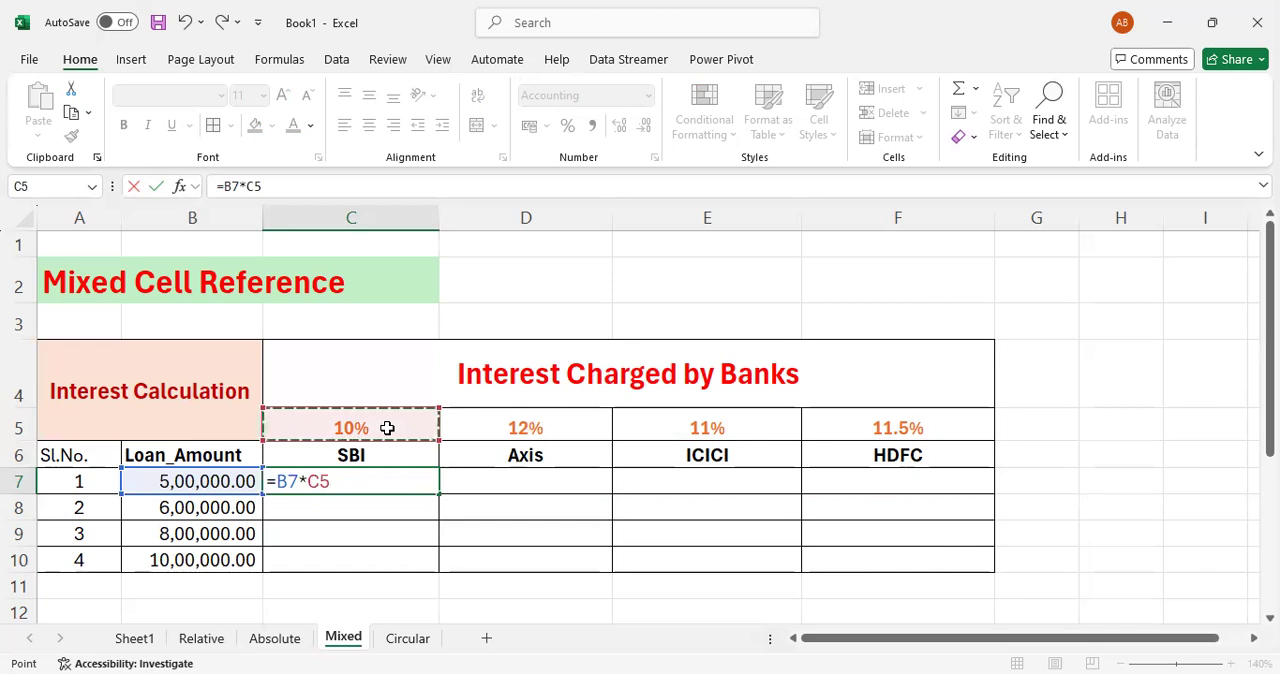
pyautogui.press('Return')
pyautogui.press('Up')
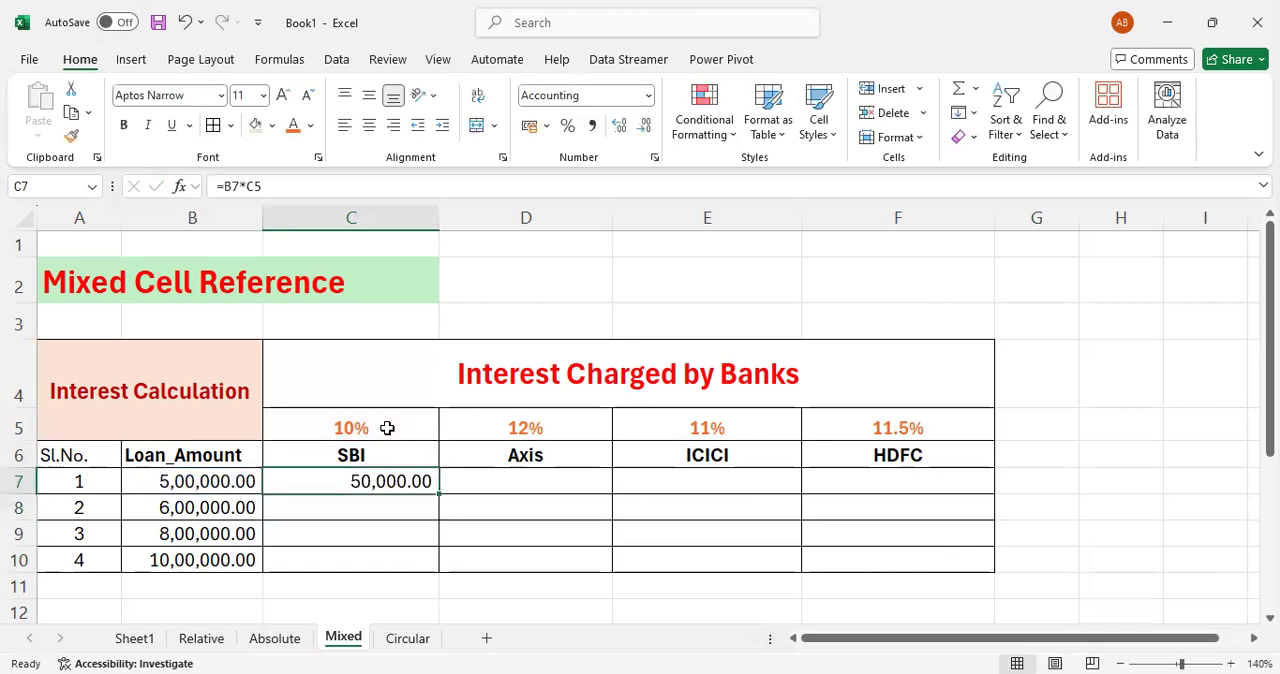
# - Lock the loan amount column and the interest rate row in C7, making the formula =$B7*C$5
pyautogui.press('F2')
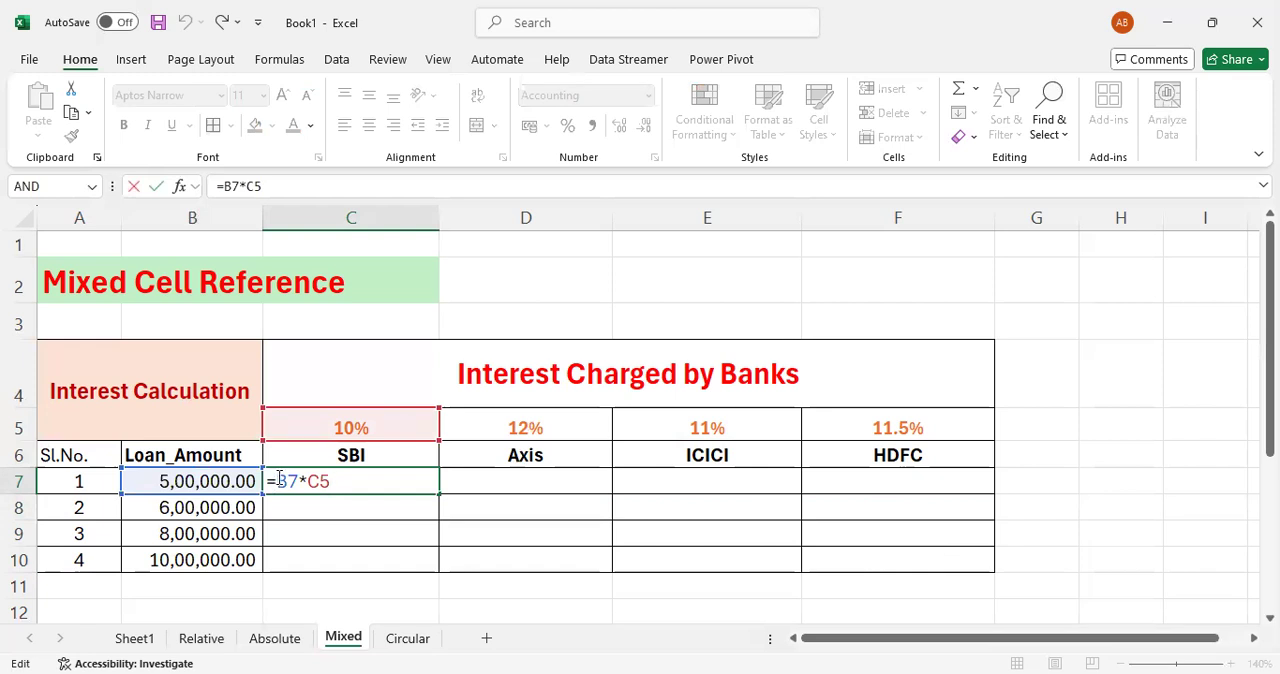
pyautogui.write('$B7*C')
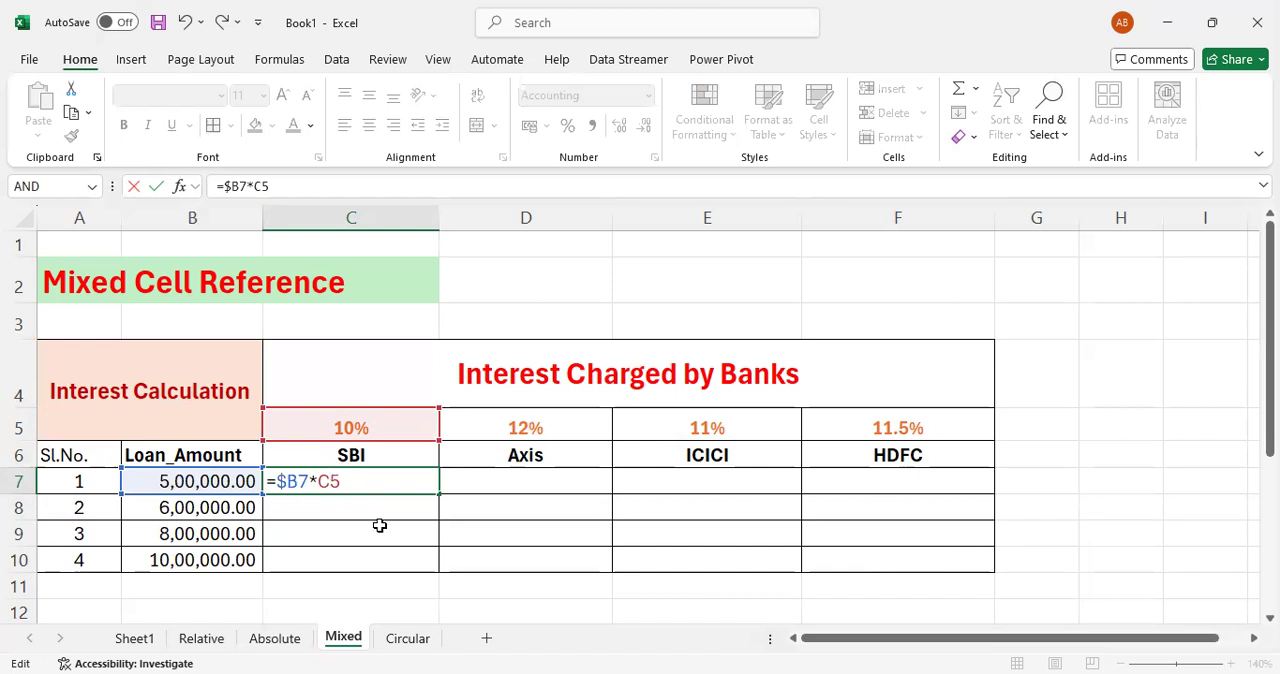
pyautogui.write('$')
pyautogui.hotkey('ctrl', 'Return')
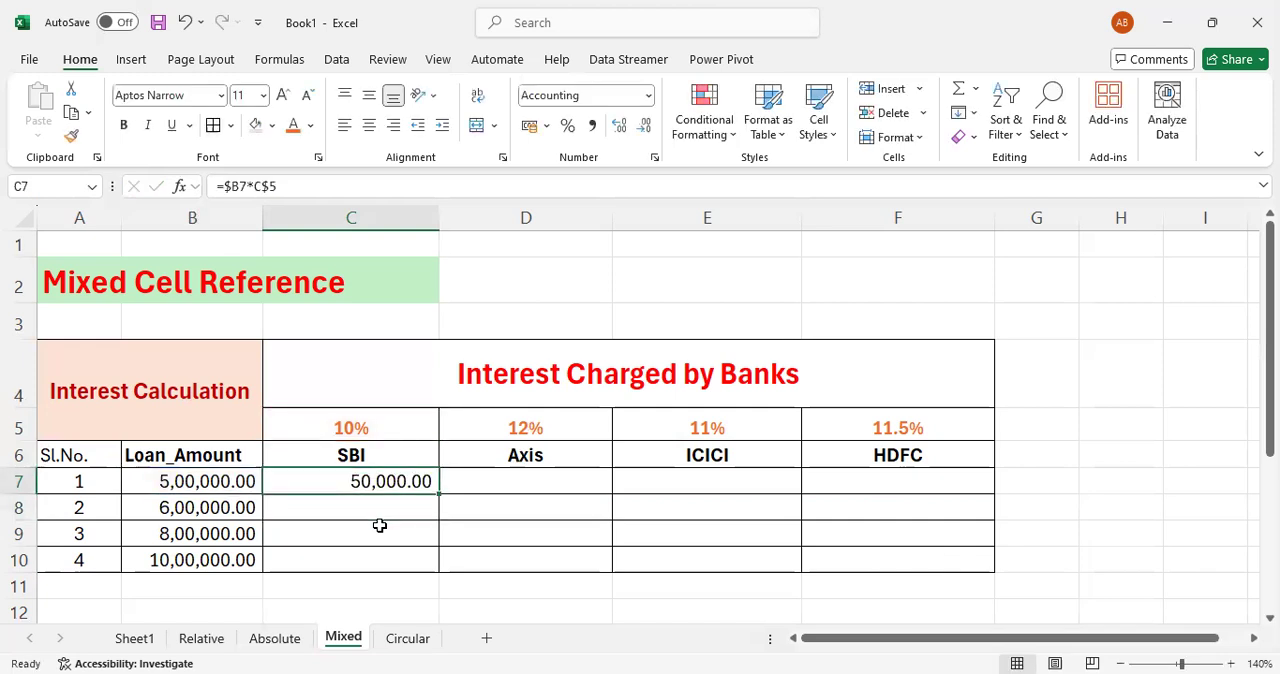
# - Copy the mixed-reference formula from C7 to every bank and loan in the range C7:F10
pyautogui.moveTo(438, 494); pyautogui.dragTo(898, 562)
pyautogui.click(1071, 563)
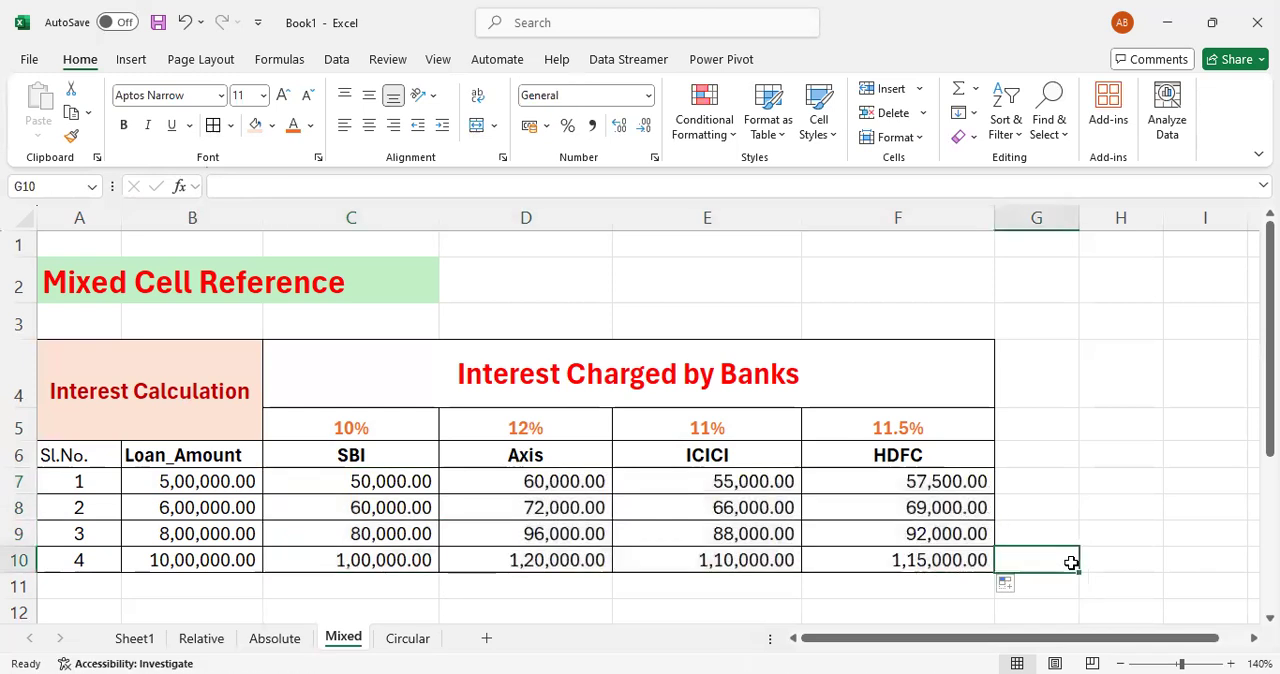
pyautogui.click(822, 589)
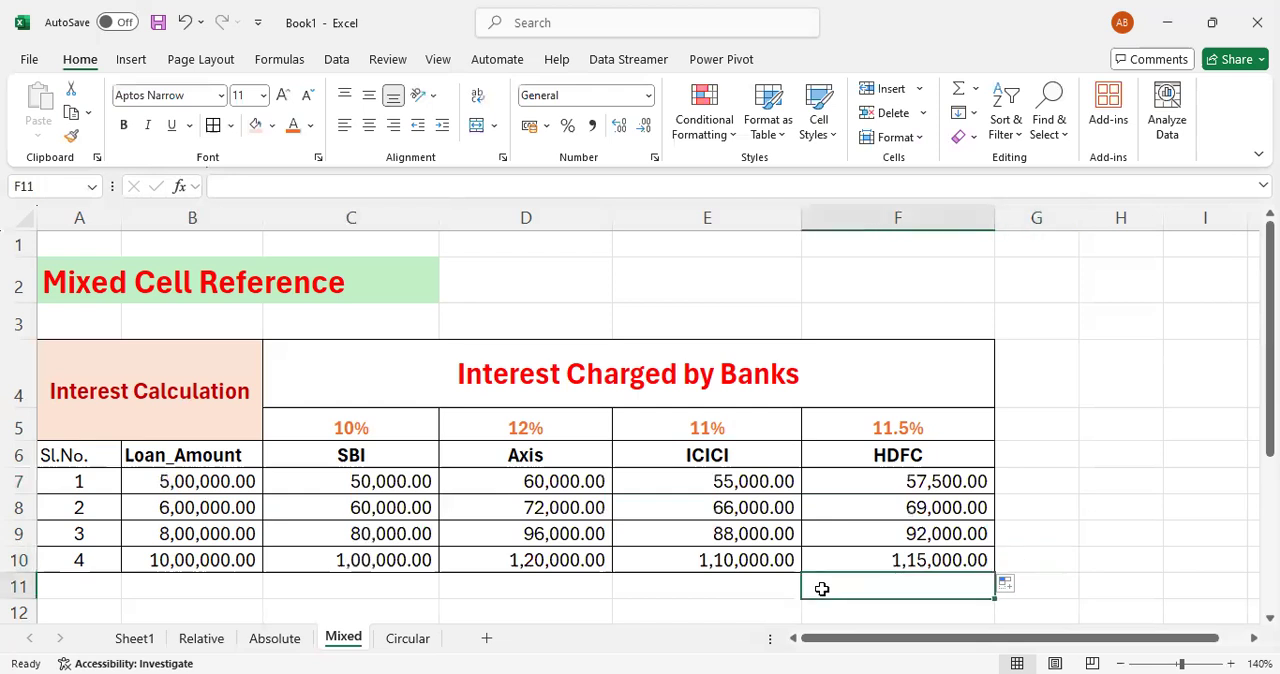
pyautogui.press('Left')
pyautogui.press('Left')
pyautogui.press('Left')
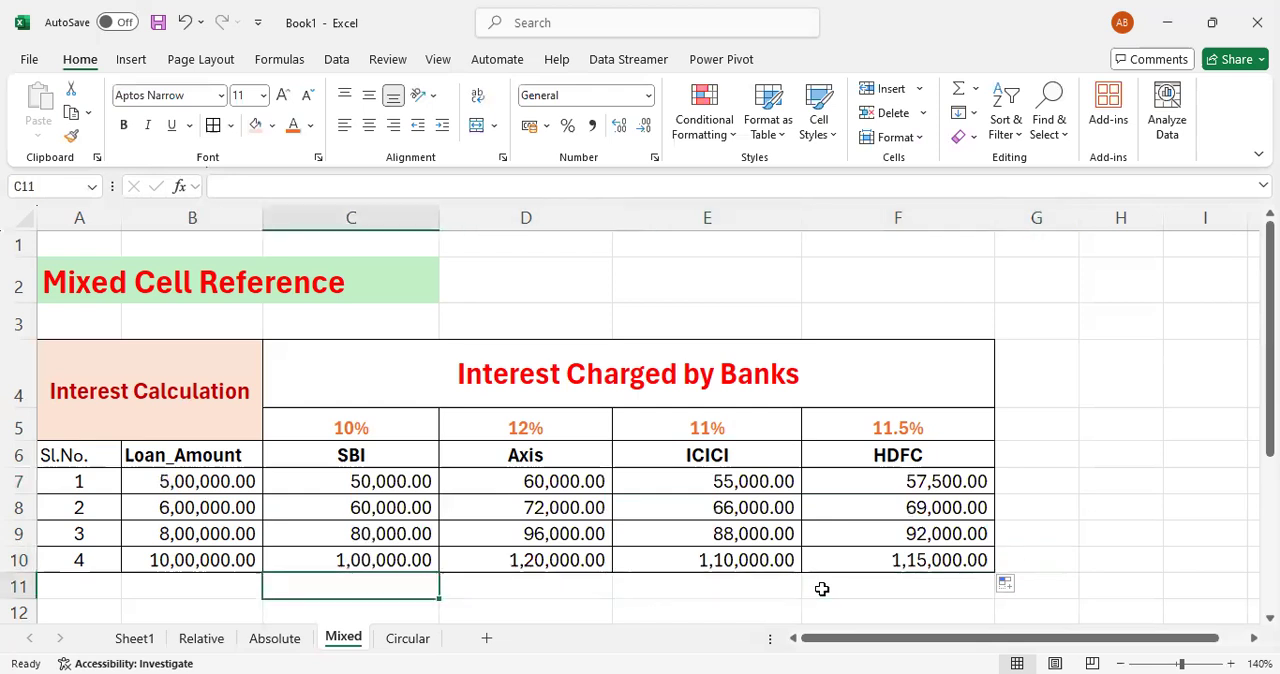
pyautogui.press('Down')
pyautogui.press('Up')
pyautogui.press('Up')
pyautogui.press('Up')
pyautogui.press('Up')
pyautogui.press('Up')
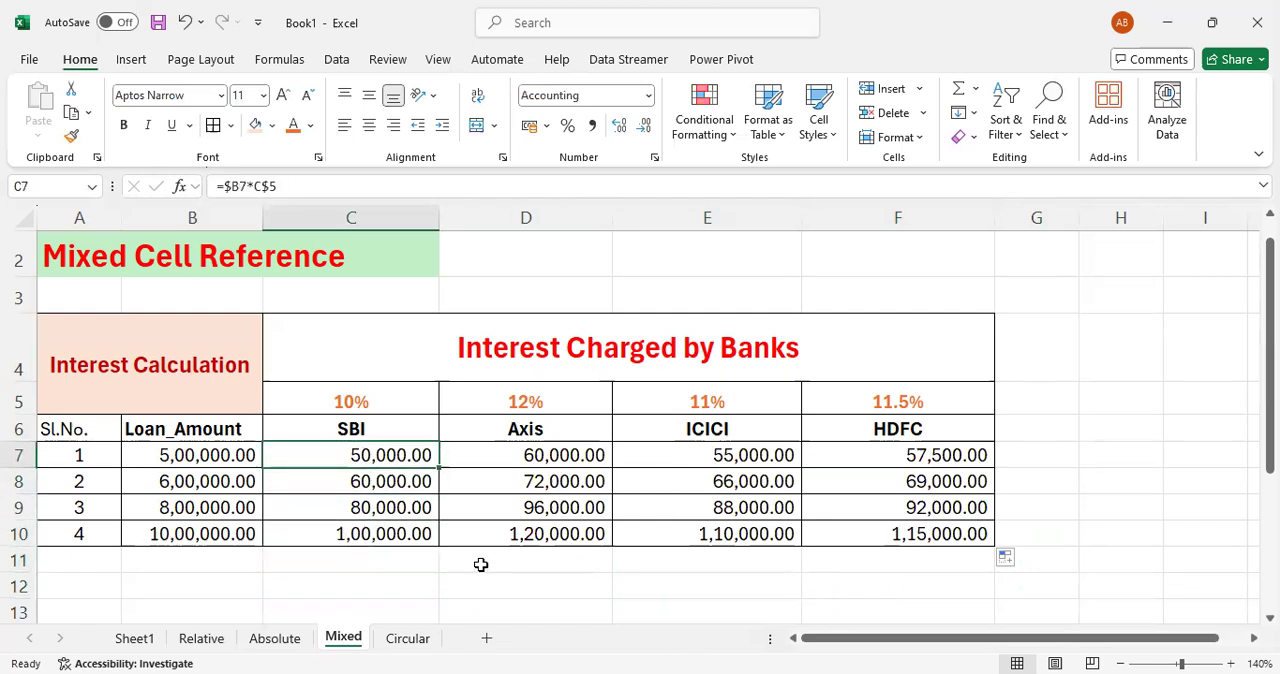
# - Open the Circular sheet and review its purchase cost, sales value, bonus and profit rows
pyautogui.click(410, 640)
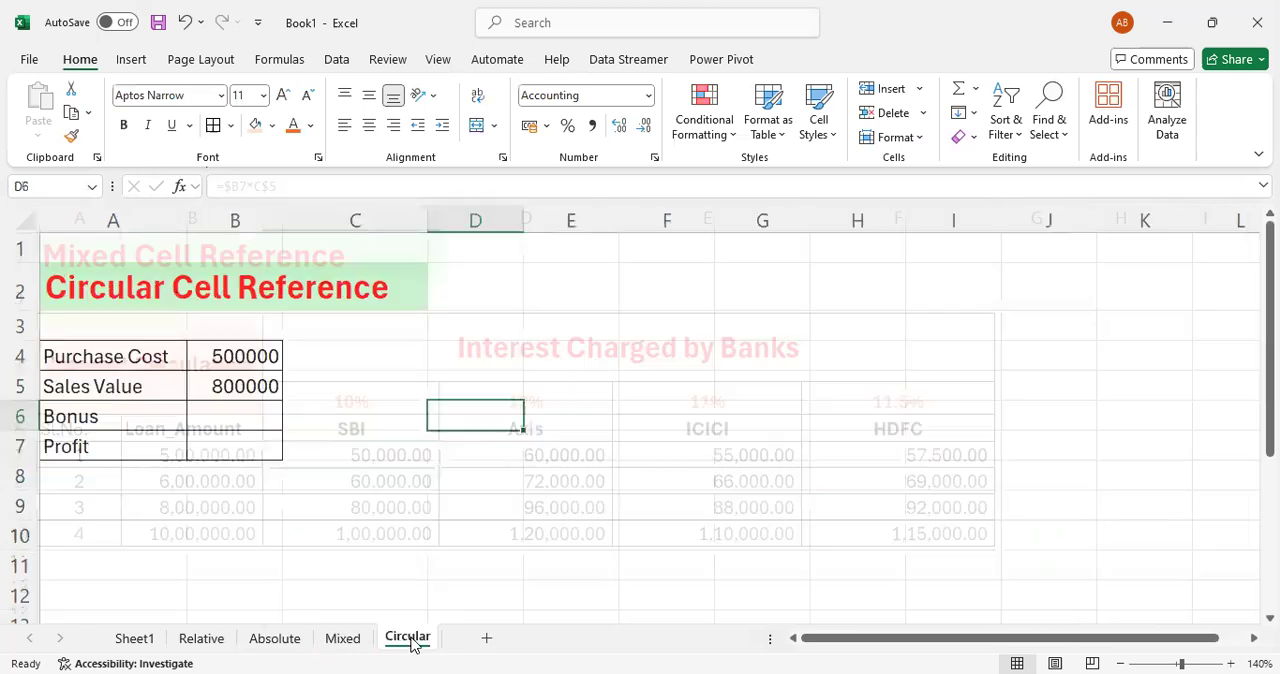
pyautogui.click(217, 411)
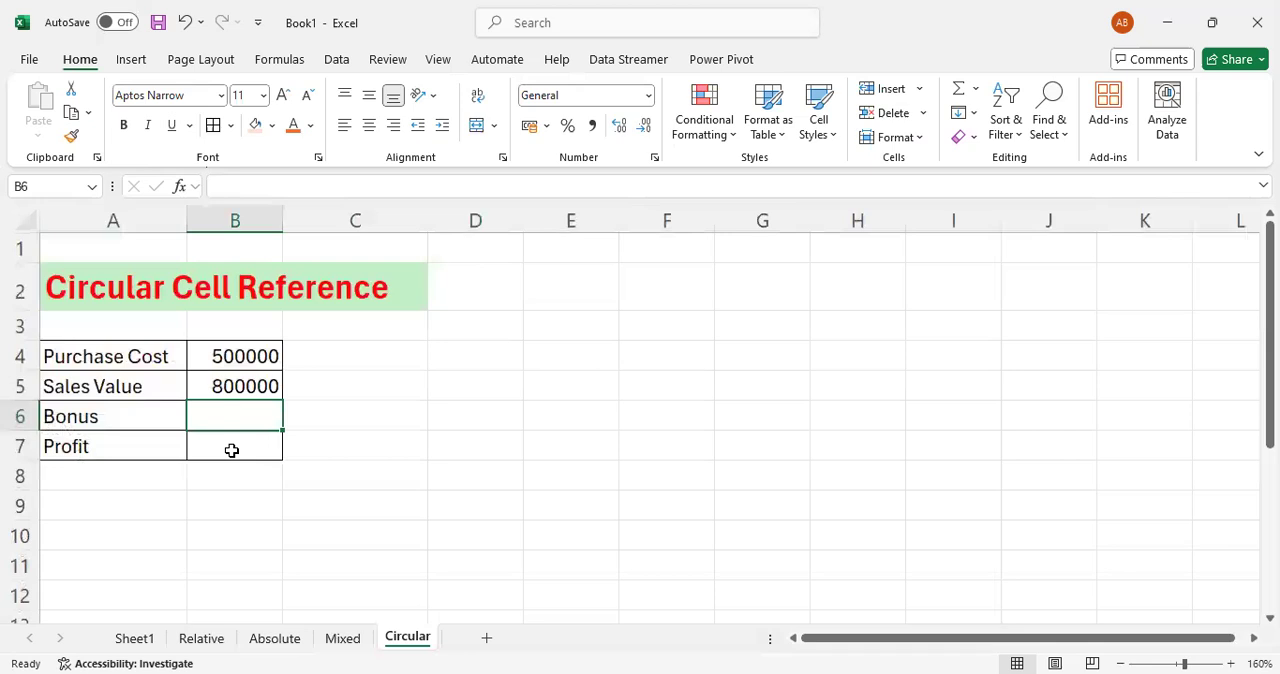
pyautogui.click(149, 363)
pyautogui.press('Right')
pyautogui.press('Down')
pyautogui.press('Left')
pyautogui.press('Right')
pyautogui.press('Down')
pyautogui.press('Down')
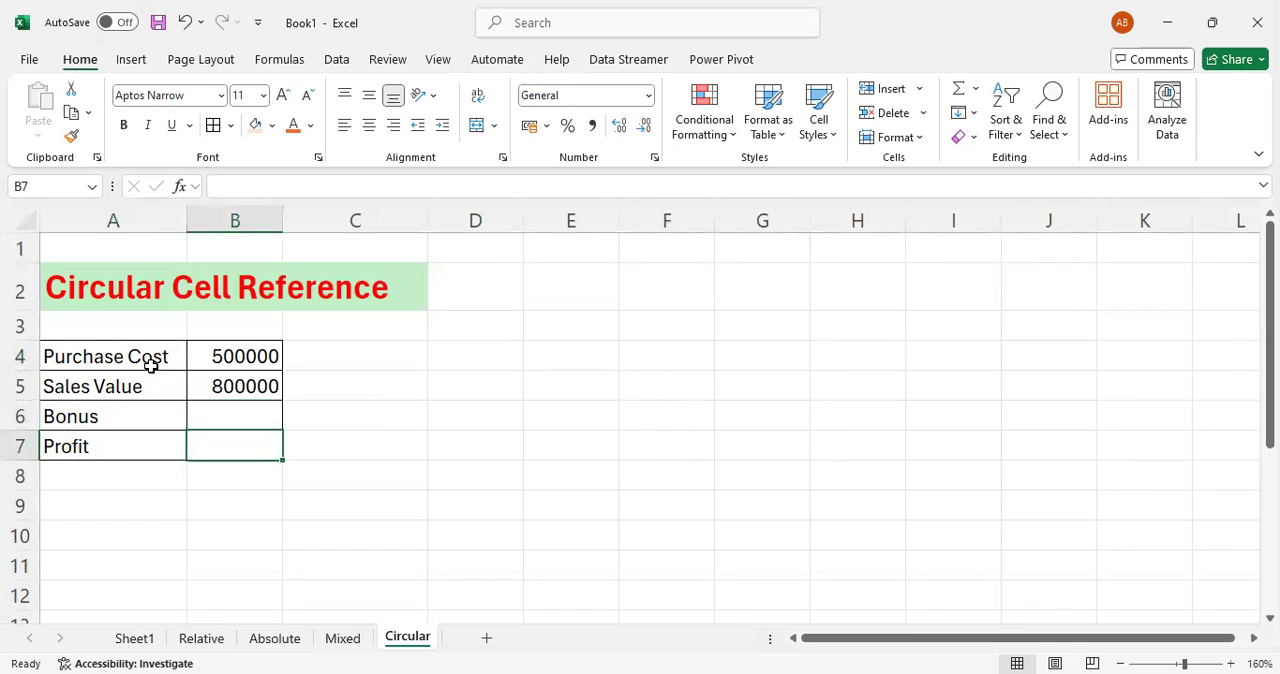
pyautogui.press('Up')
pyautogui.press('Left')
pyautogui.press('Down')
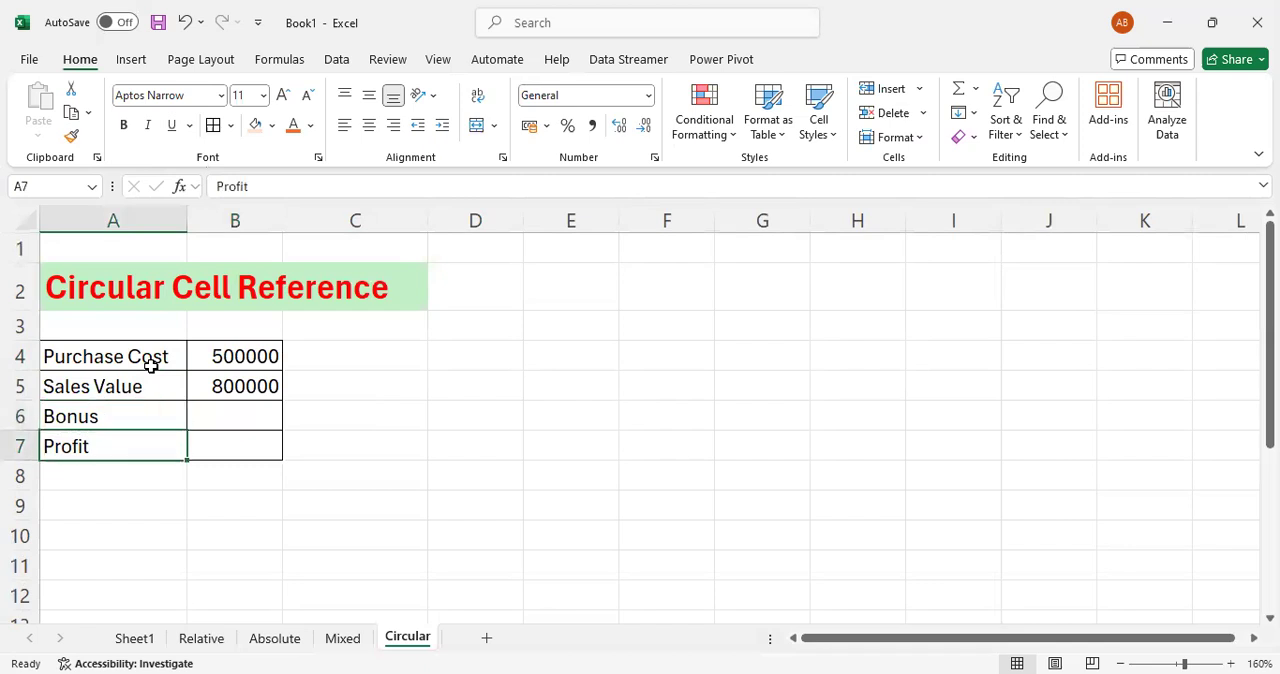
# - Calculate the bonus in B6 as 10% of the profit cell with =B7*10%
pyautogui.press('Right')
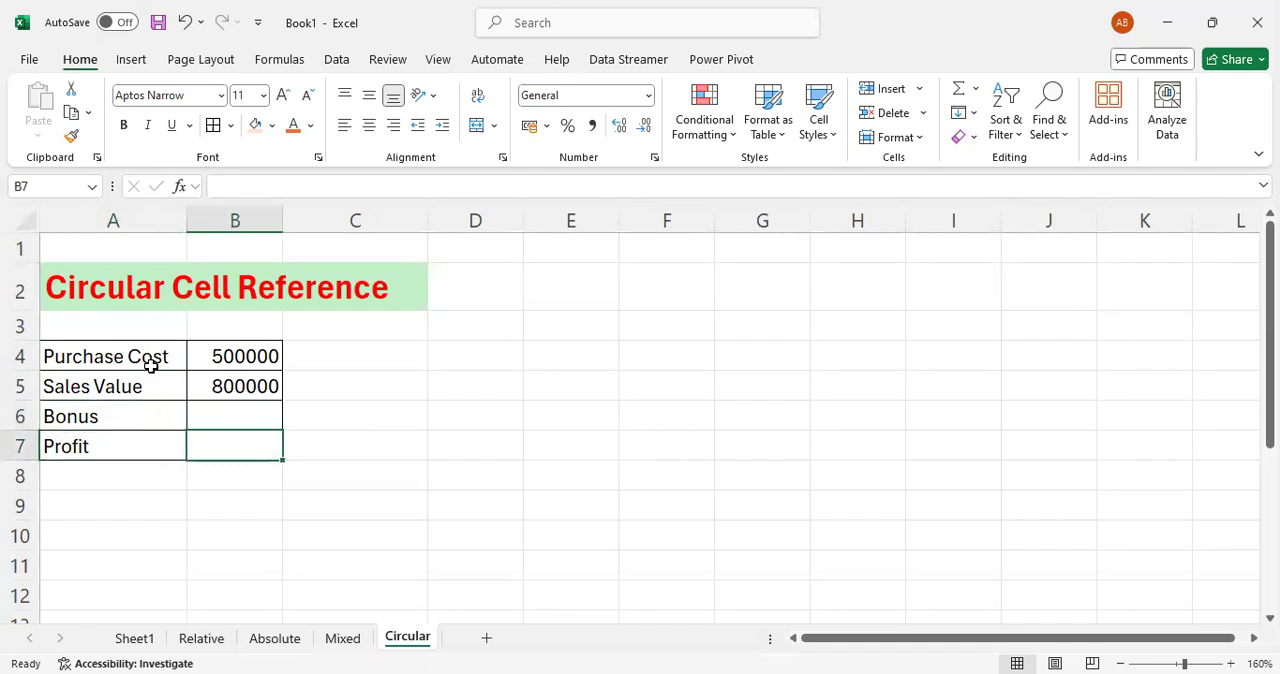
pyautogui.press('Up')
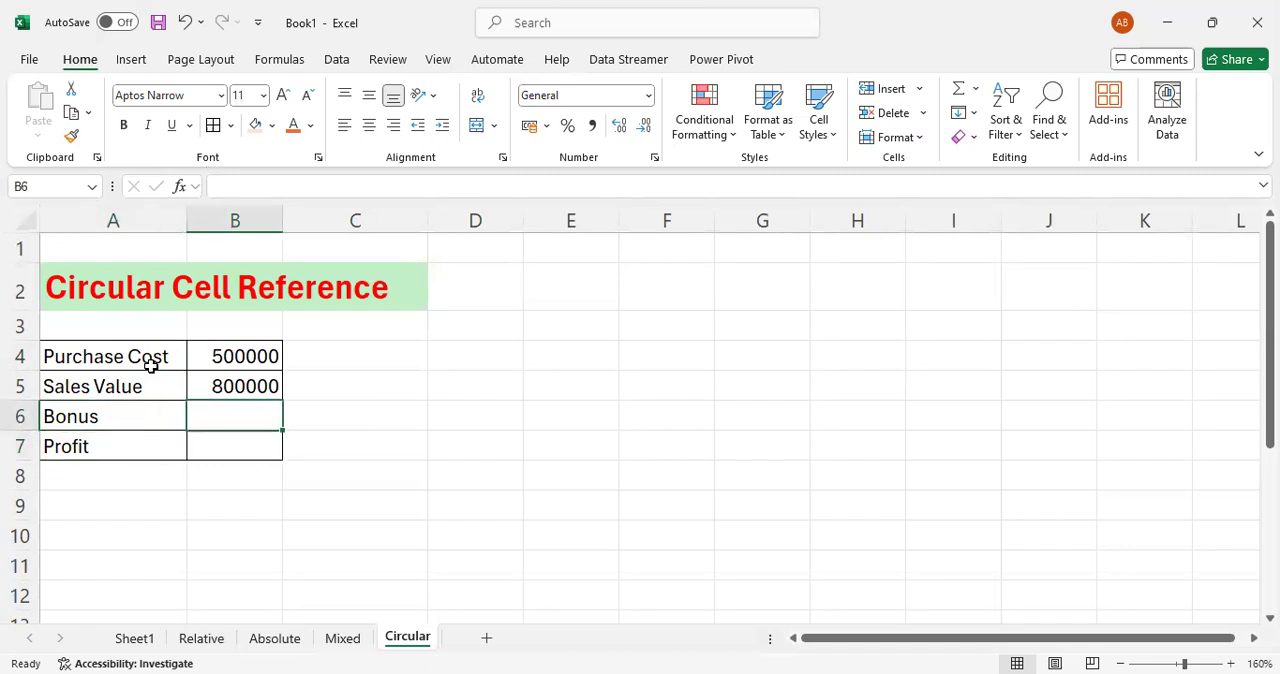
pyautogui.write('=')
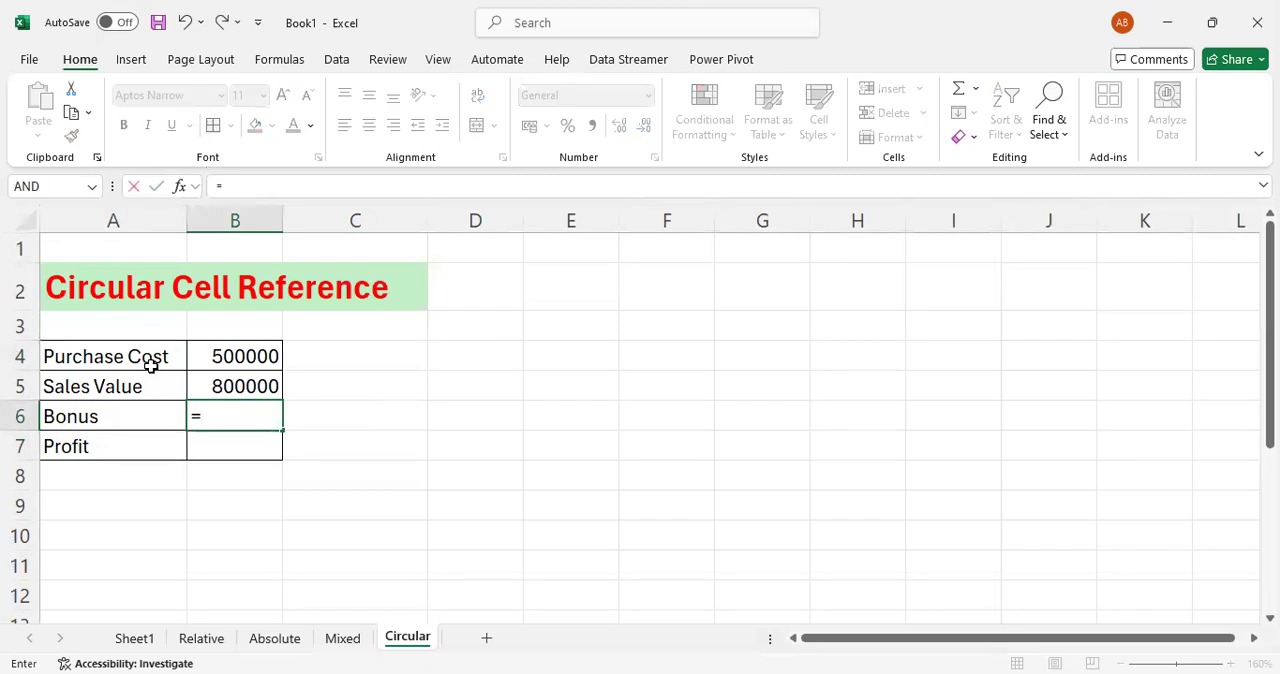
pyautogui.press('Down')
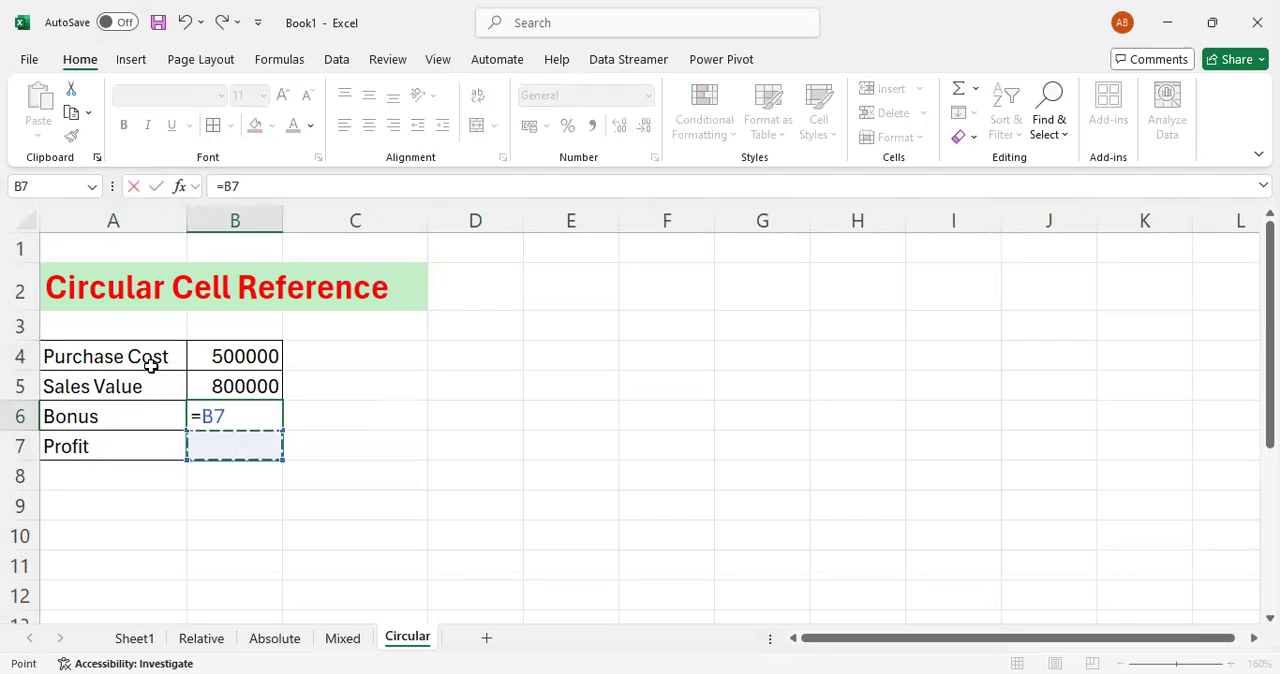
pyautogui.write('*10%')
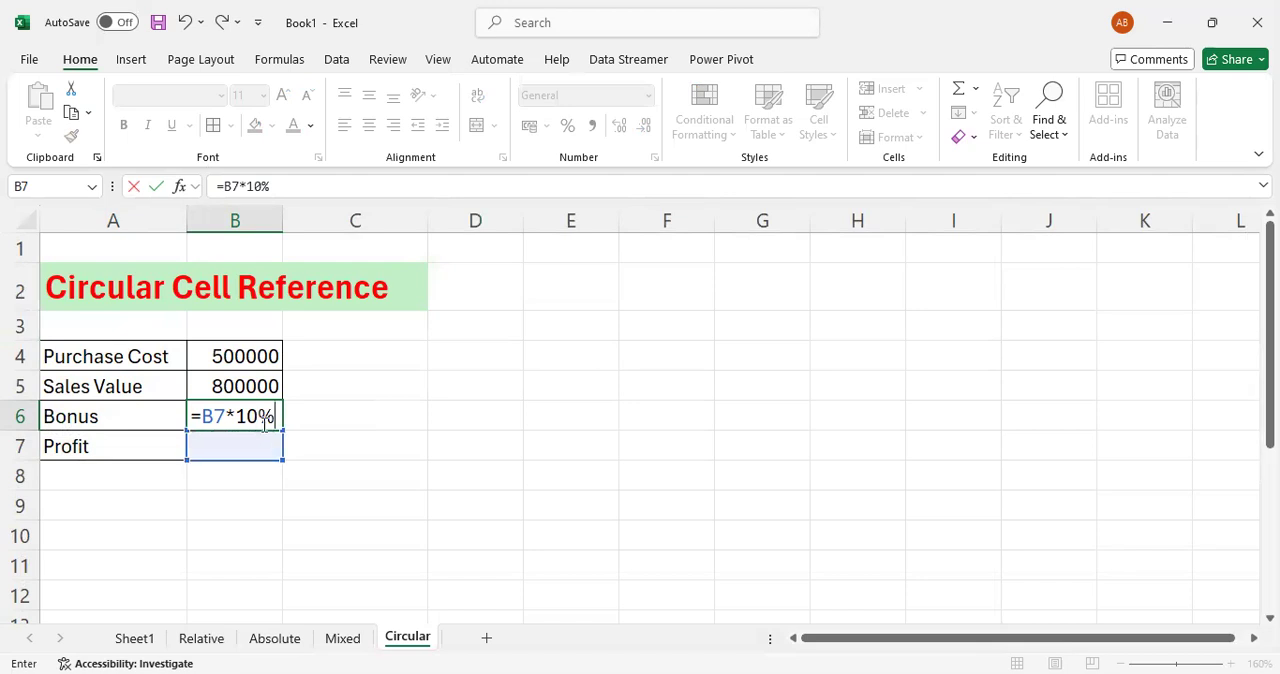
pyautogui.press('Return')
pyautogui.press('Up')
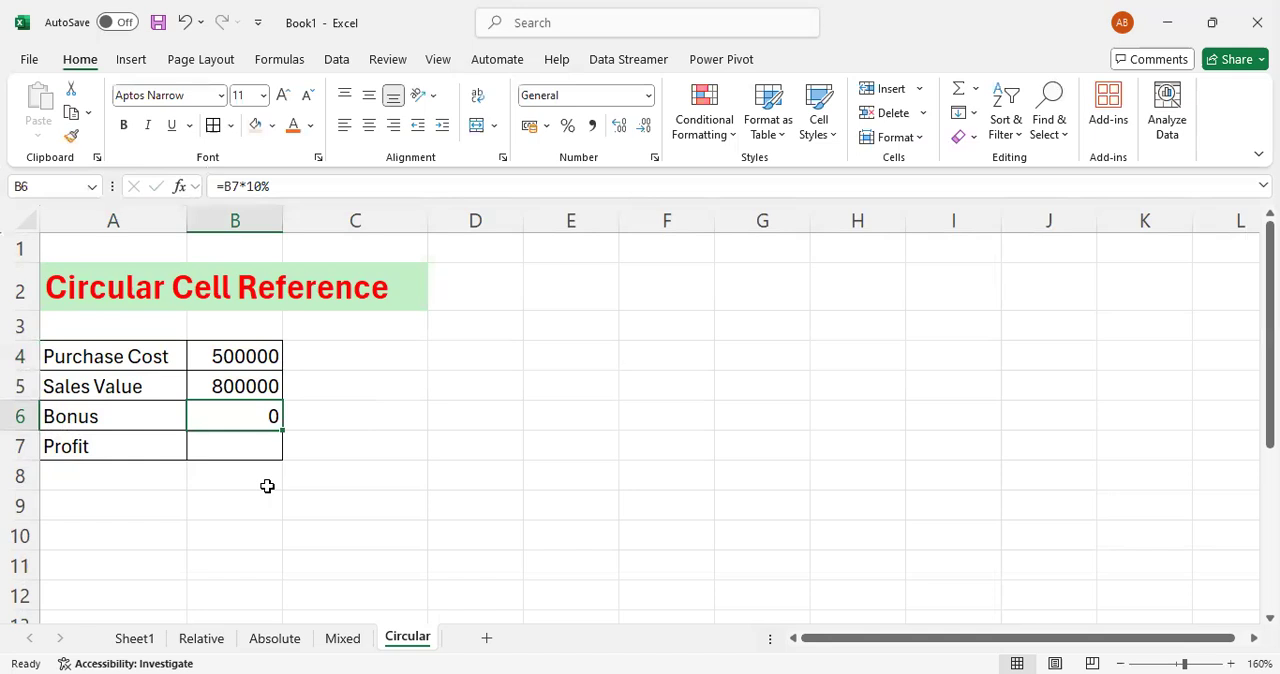
# - Calculate the profit in B7 as sales value minus purchase cost and bonus with =B5-B4-B6
pyautogui.press('Down')
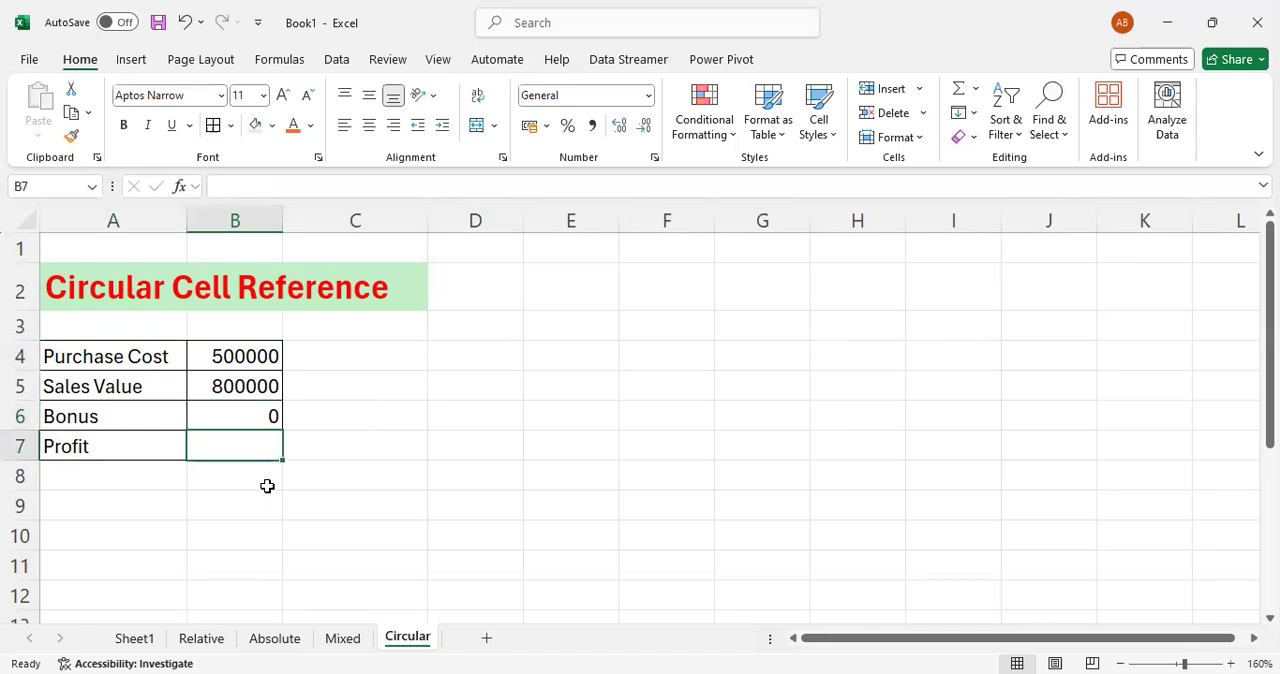
pyautogui.write('=')
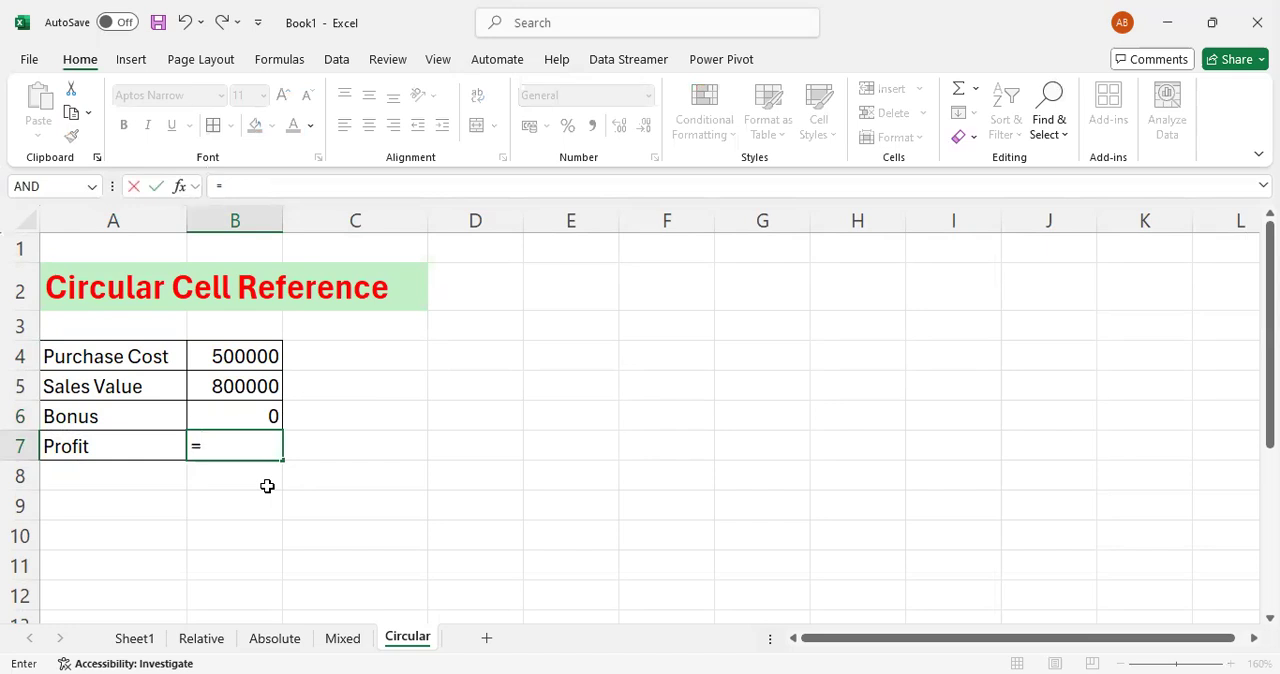
pyautogui.press('Up')
pyautogui.press('Up')
pyautogui.write('-')
pyautogui.press('Up')
pyautogui.press('Up')
pyautogui.press('Up')
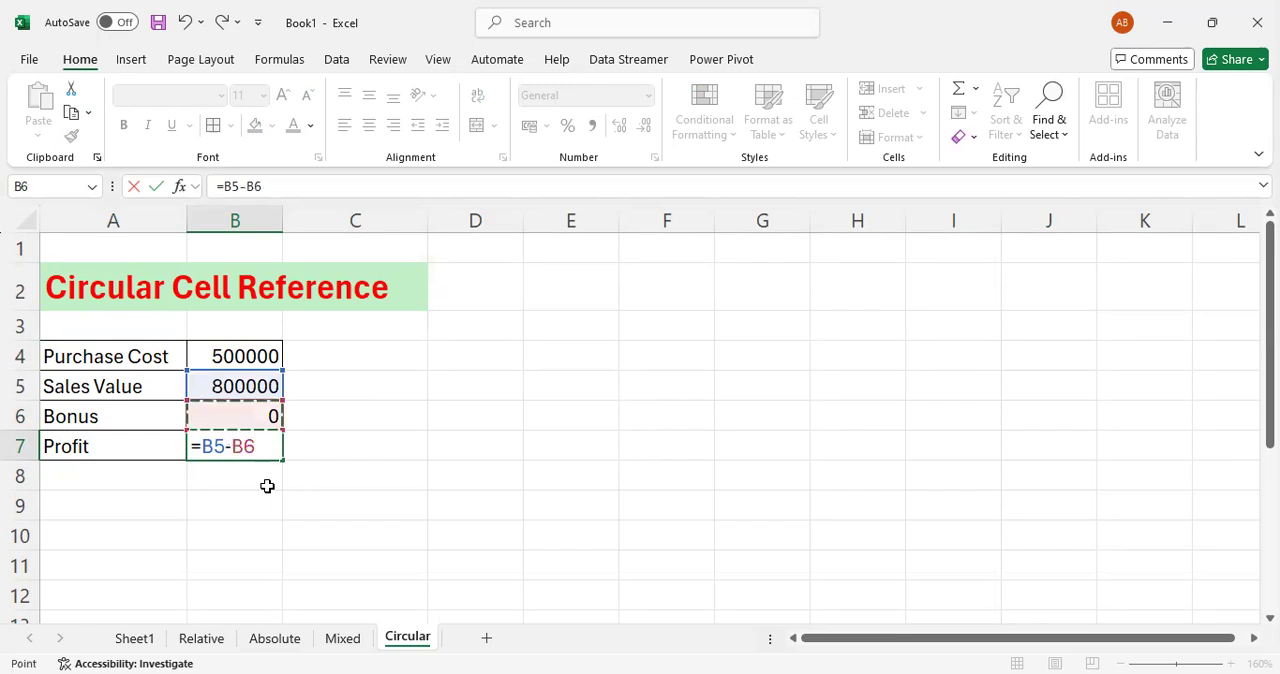
pyautogui.write('-')
pyautogui.press('Up')
pyautogui.press('Return')
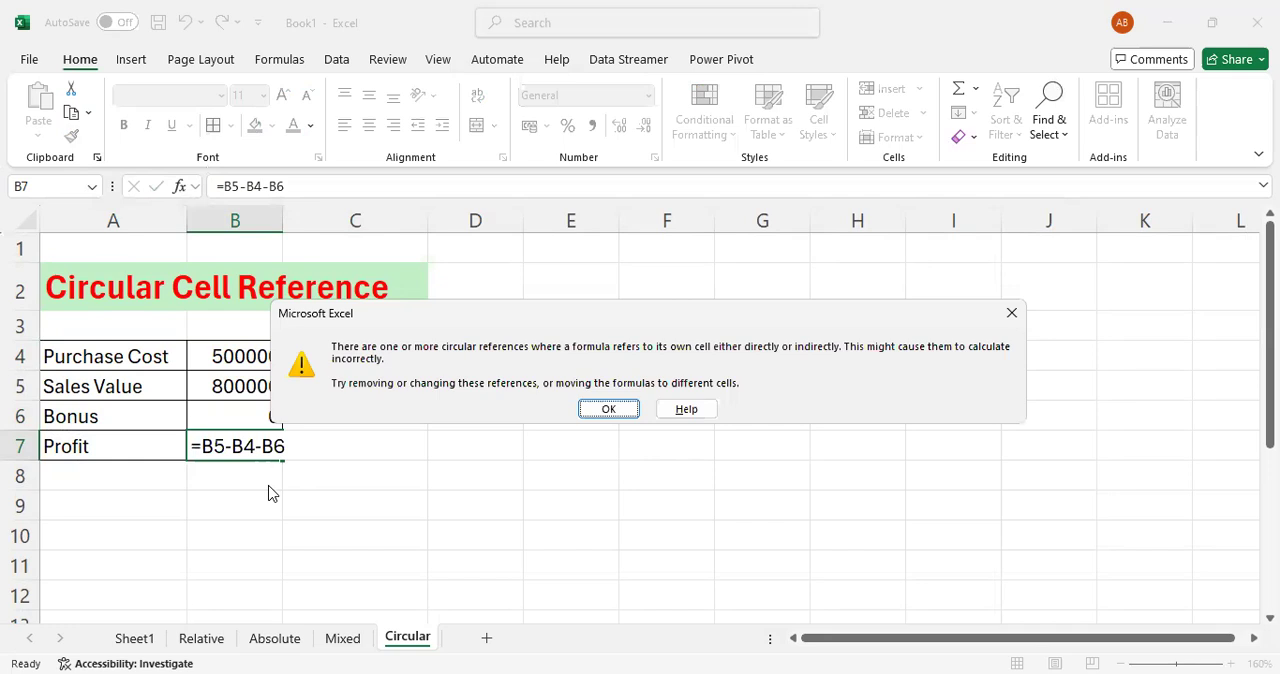
pyautogui.press('Return')
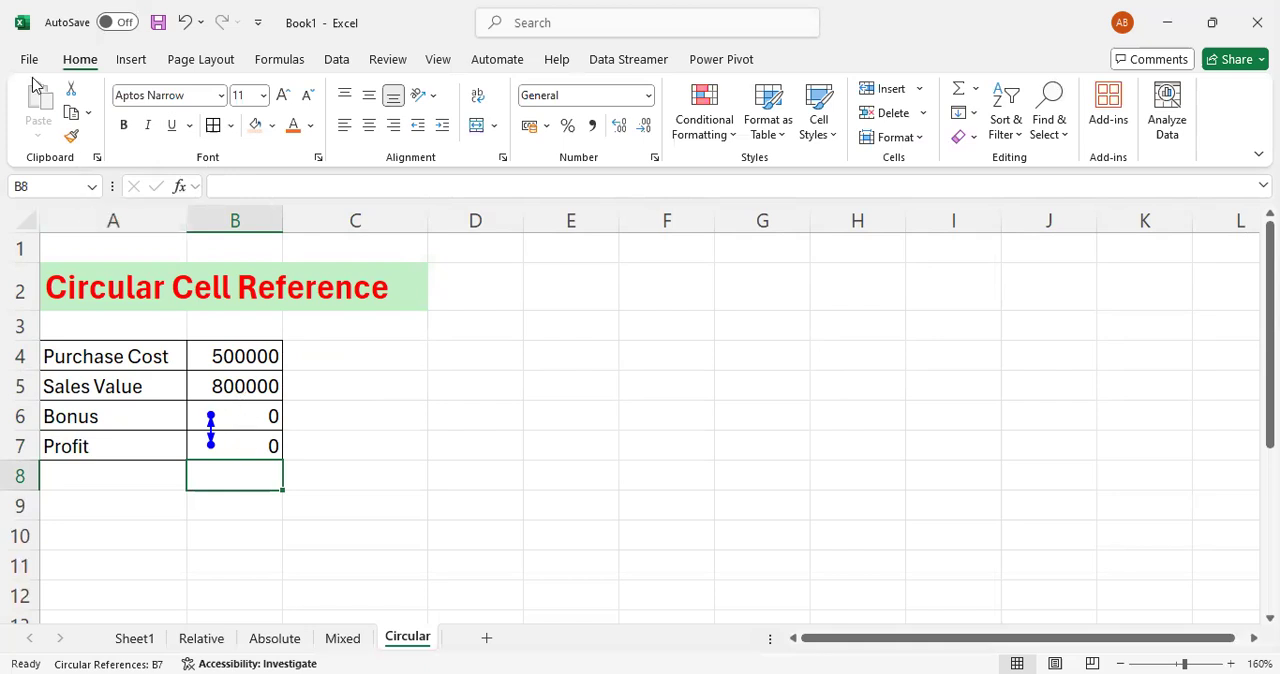
# - Enable iterative calculation in the Excel formula calculation options
pyautogui.click(30, 62)
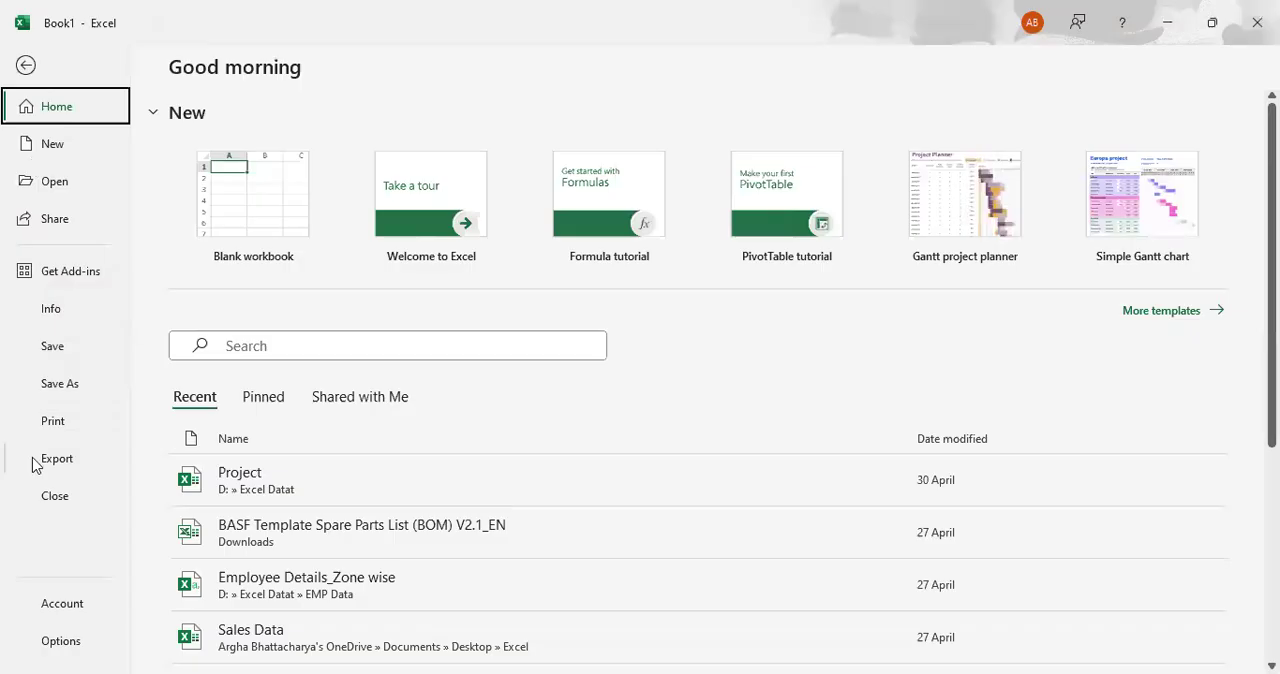
pyautogui.click(61, 641)
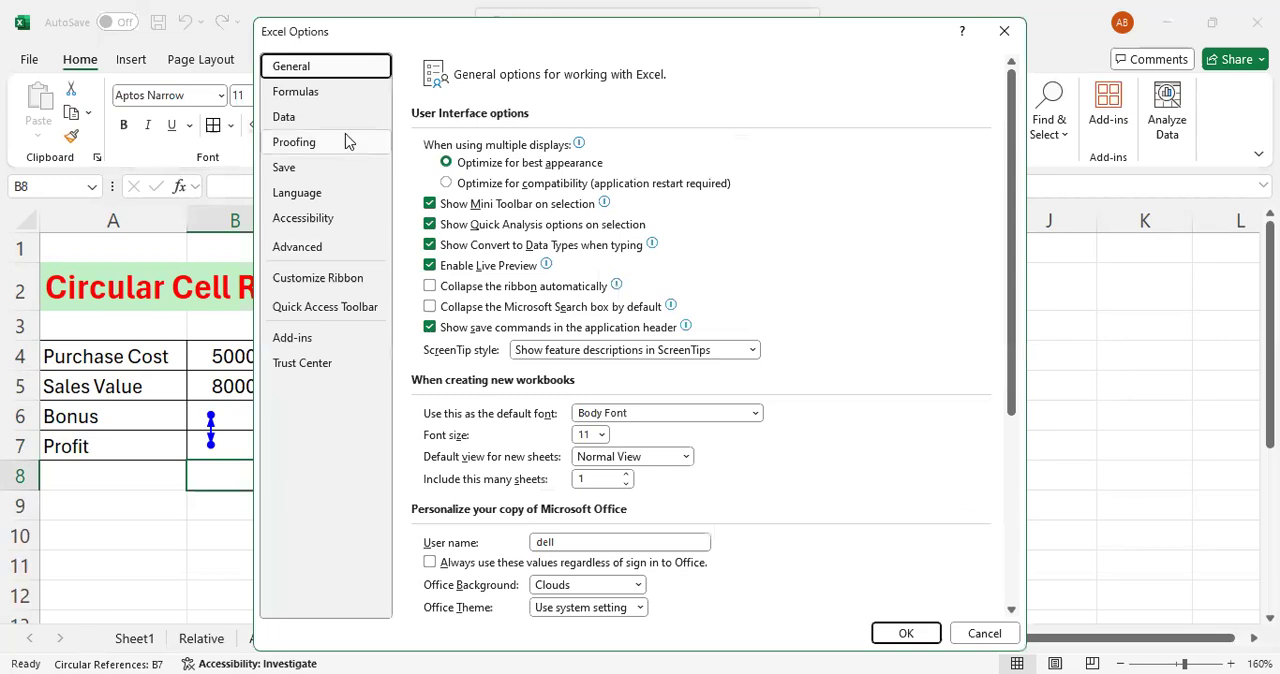
pyautogui.click(318, 92)
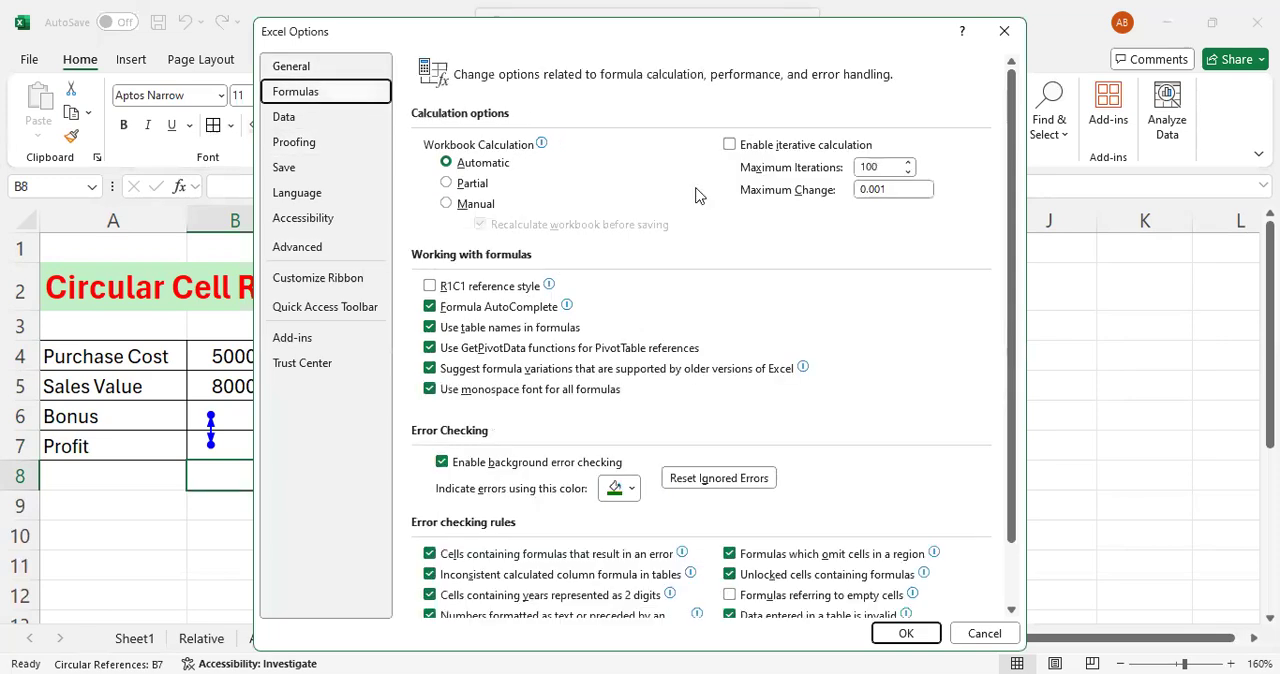
pyautogui.click(730, 146)
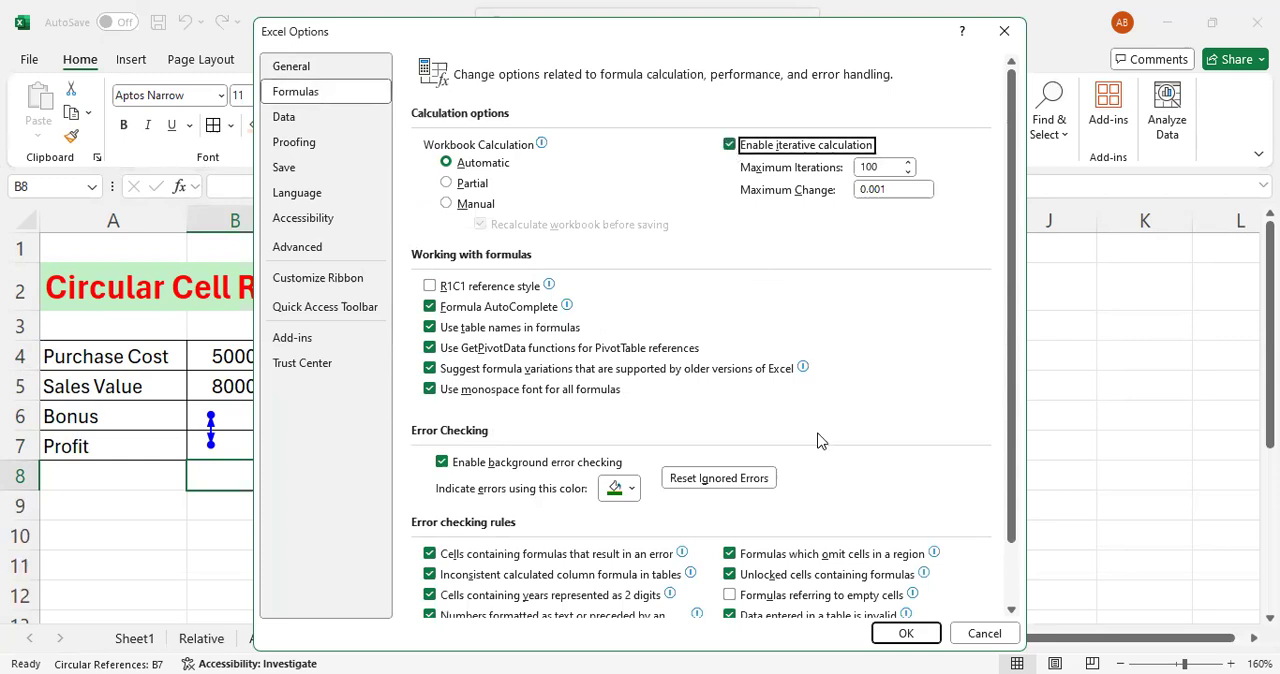
pyautogui.click(905, 634)
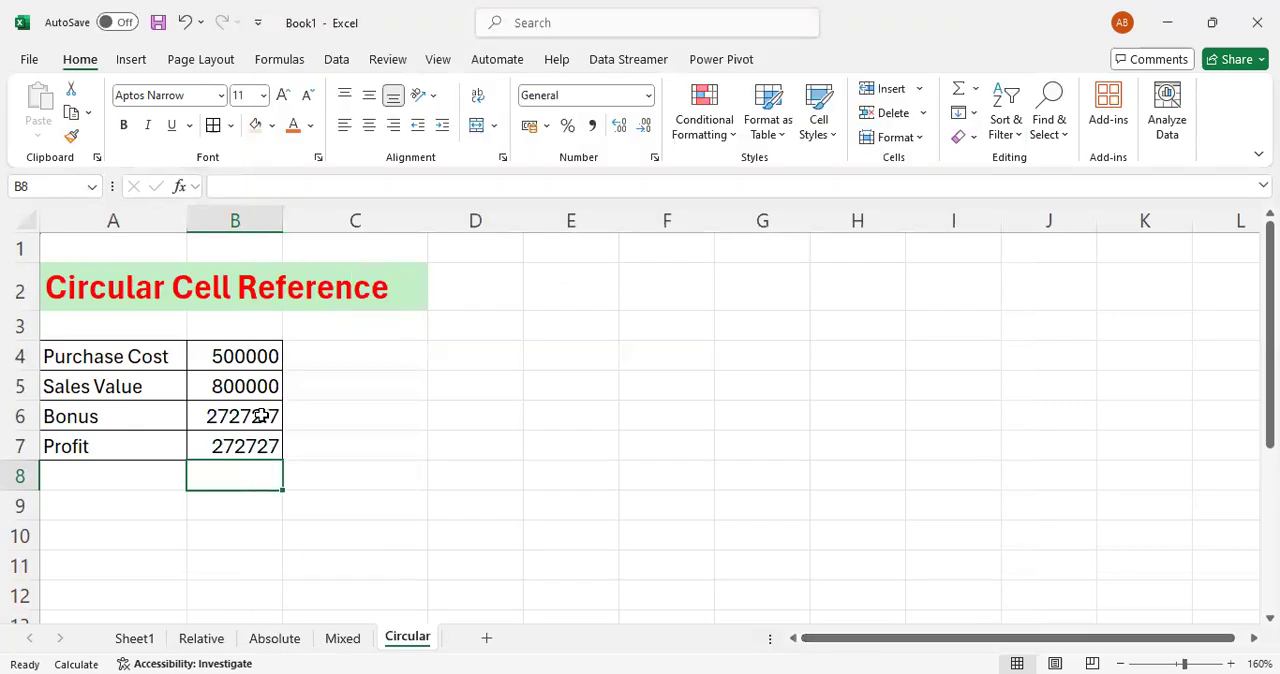
# - Check the recalculated bonus in B6 and profit in B7 on the Circular sheet
pyautogui.click(262, 420)
pyautogui.click(257, 449)
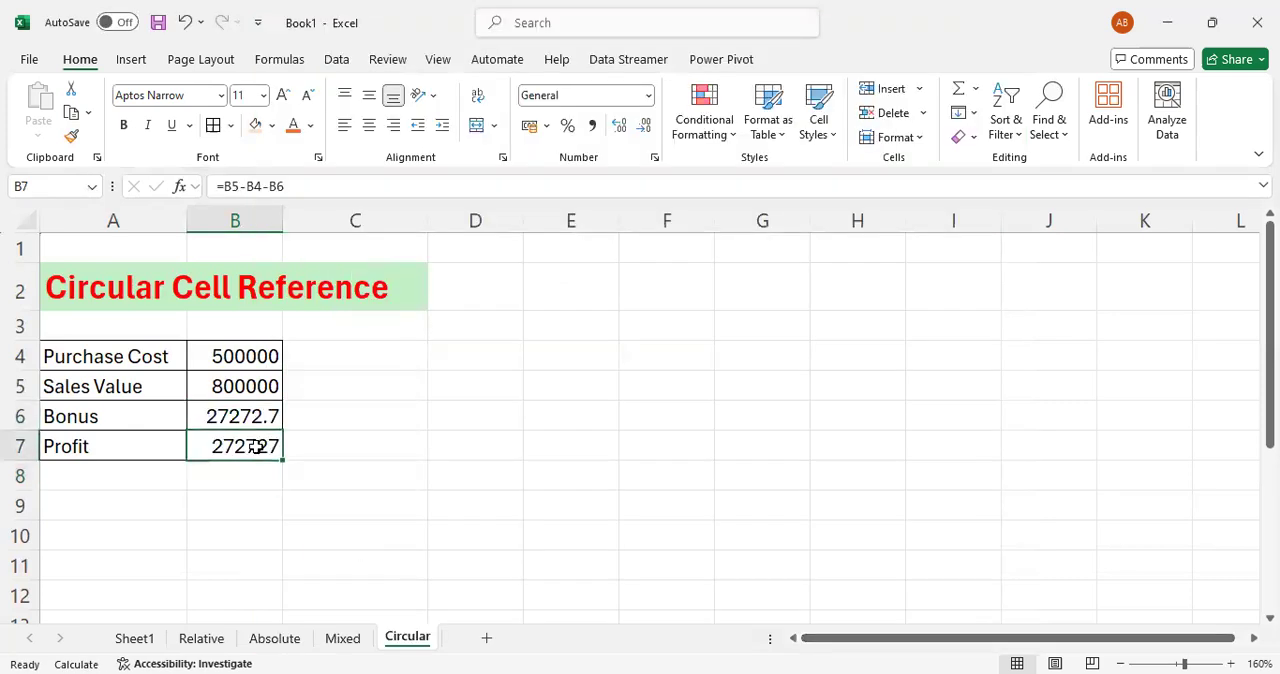
pyautogui.click(335, 519)
pyautogui.hotkey('ctrl', 'Up')
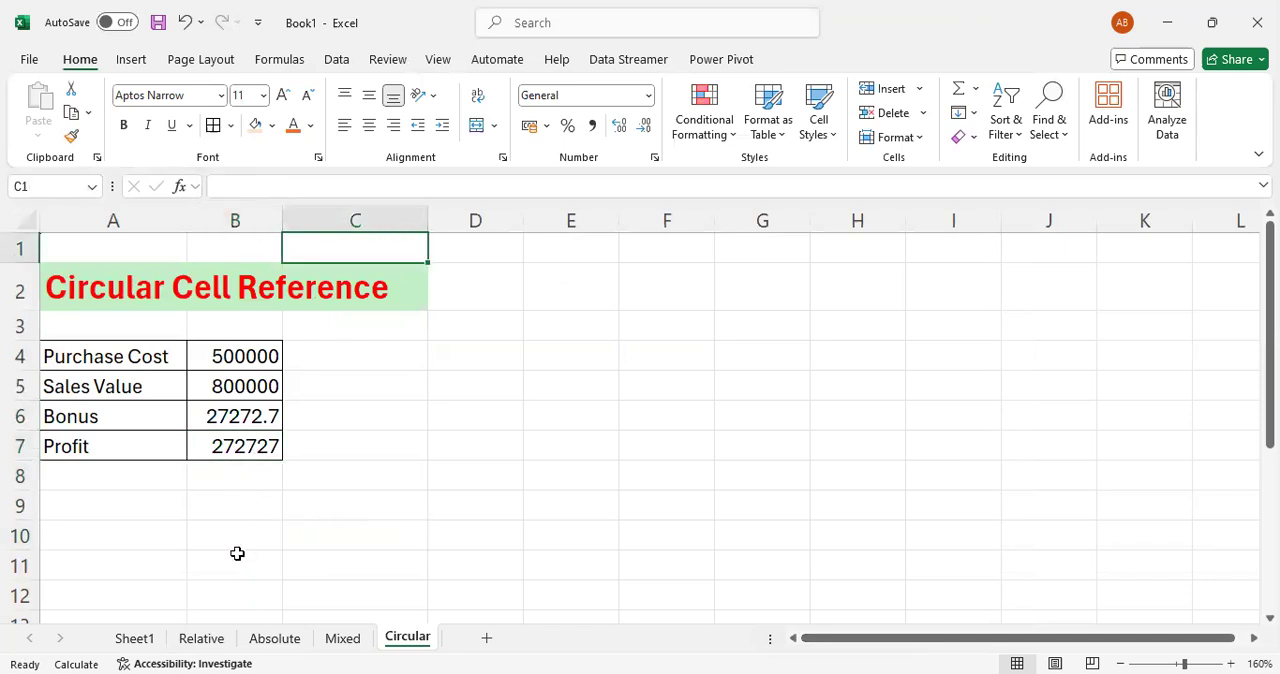
# - Return to Sheet1 and go through the list of cell reference types down to Circular Cell Reference
pyautogui.click(134, 638)
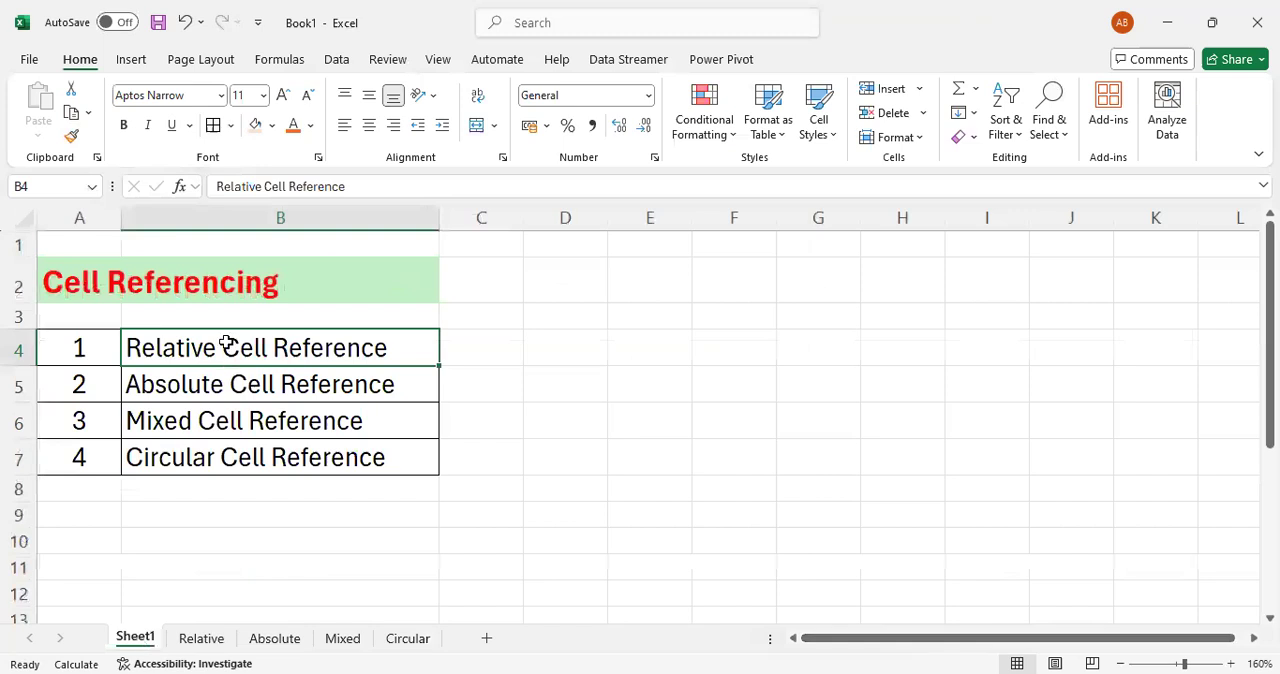
pyautogui.press('Down')
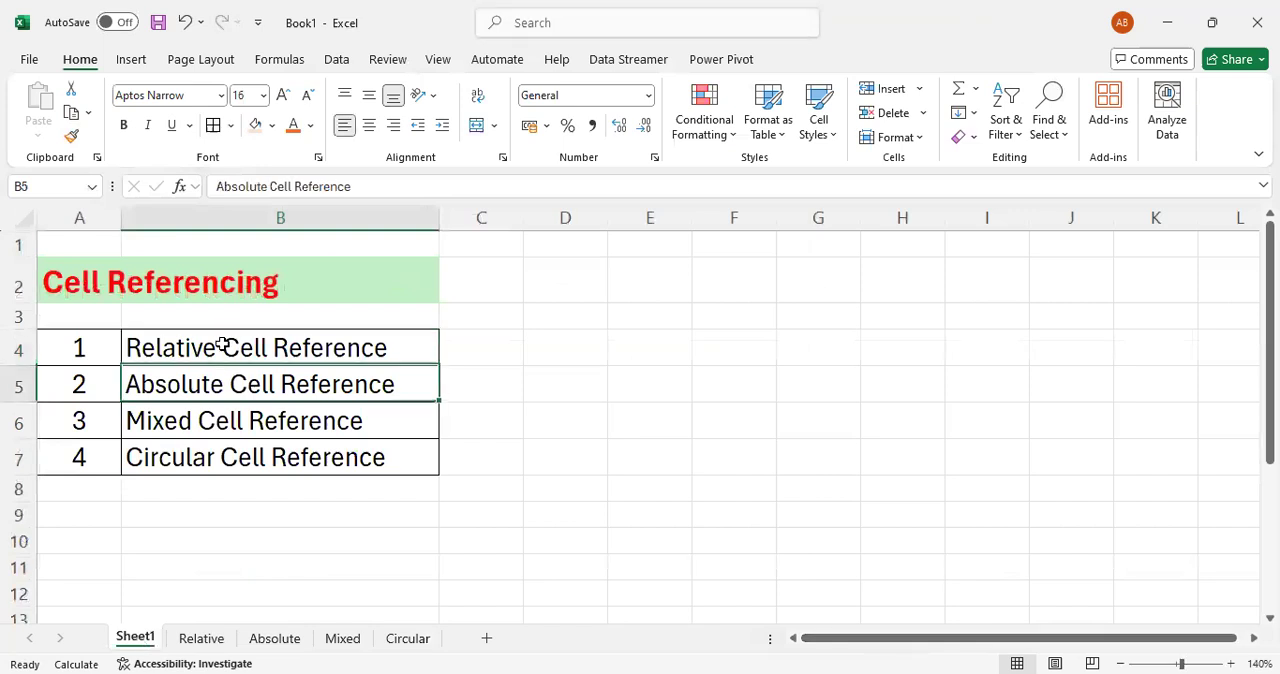
pyautogui.press('Down')
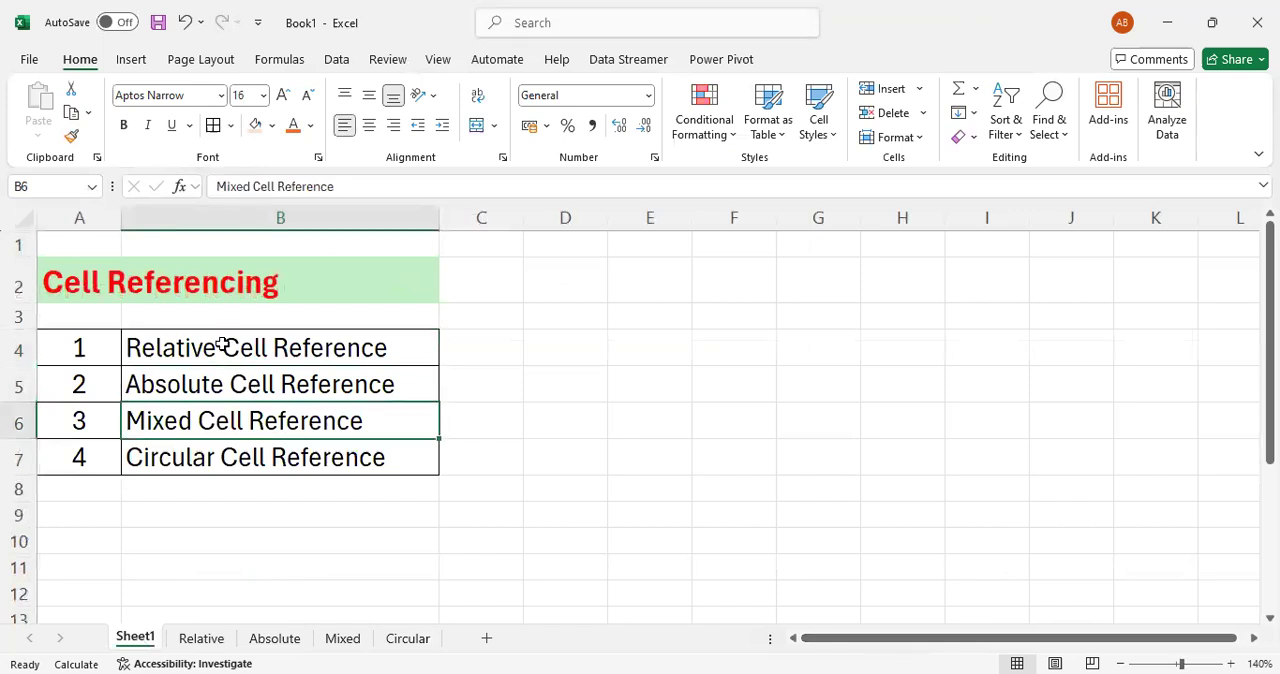
pyautogui.press('Down')
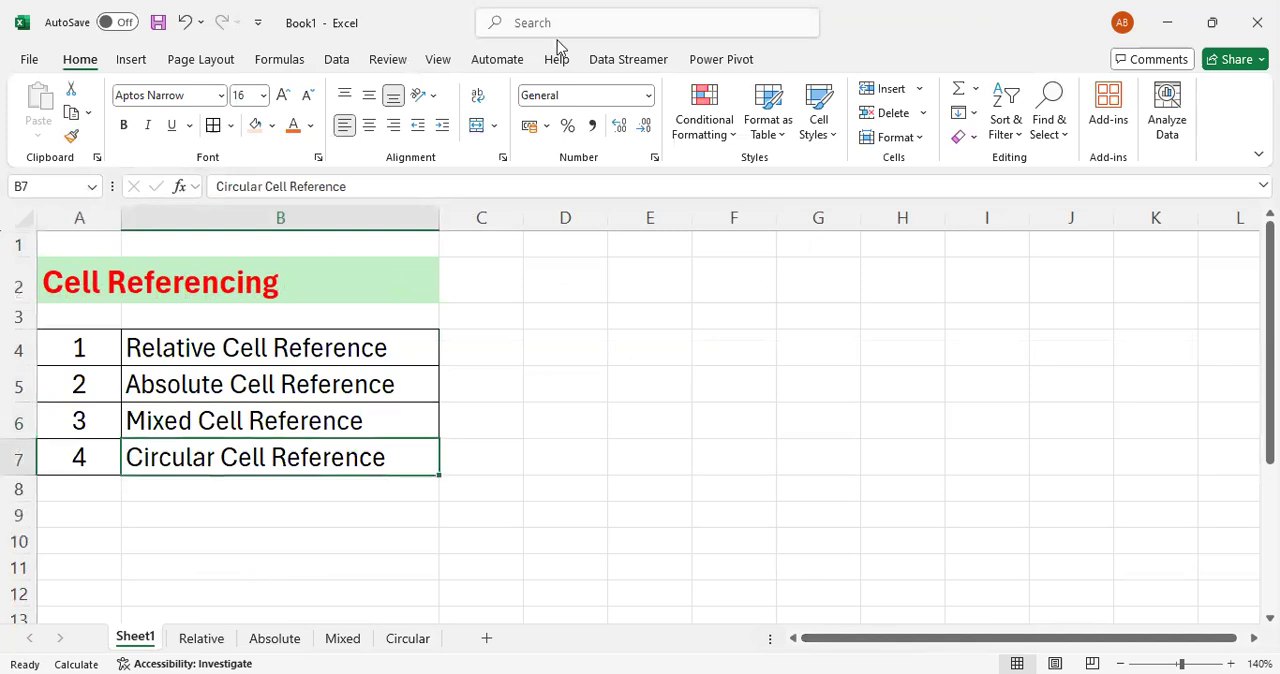